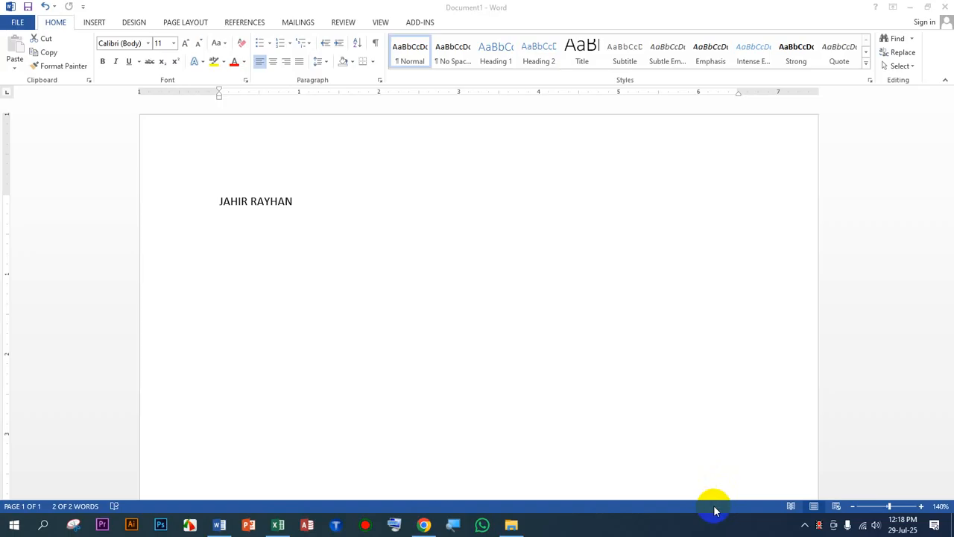
key(ctrl+a)
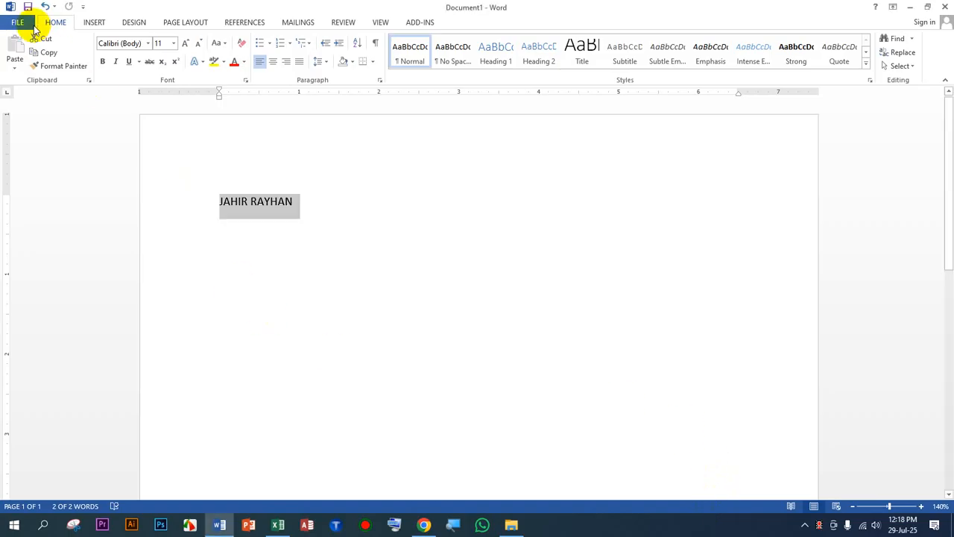
click(23, 21)
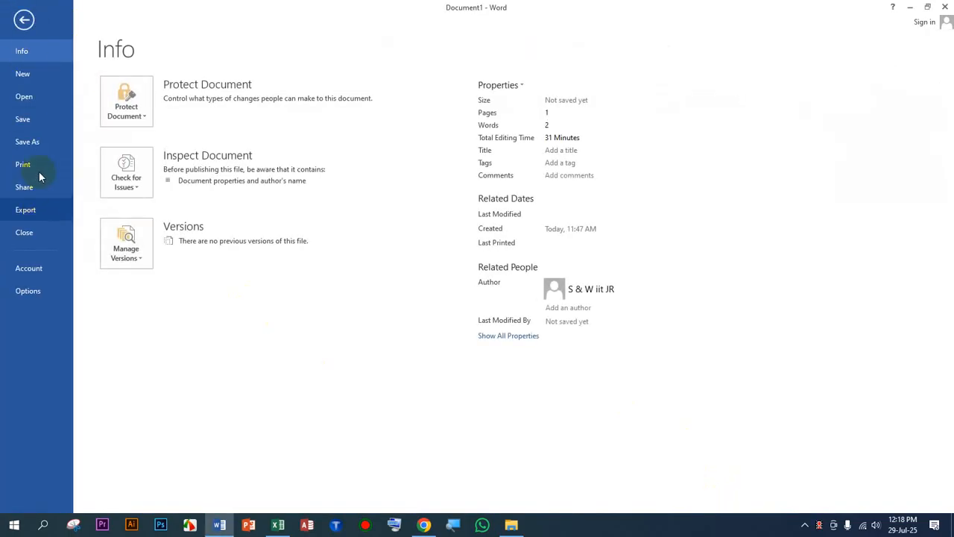
click(25, 22)
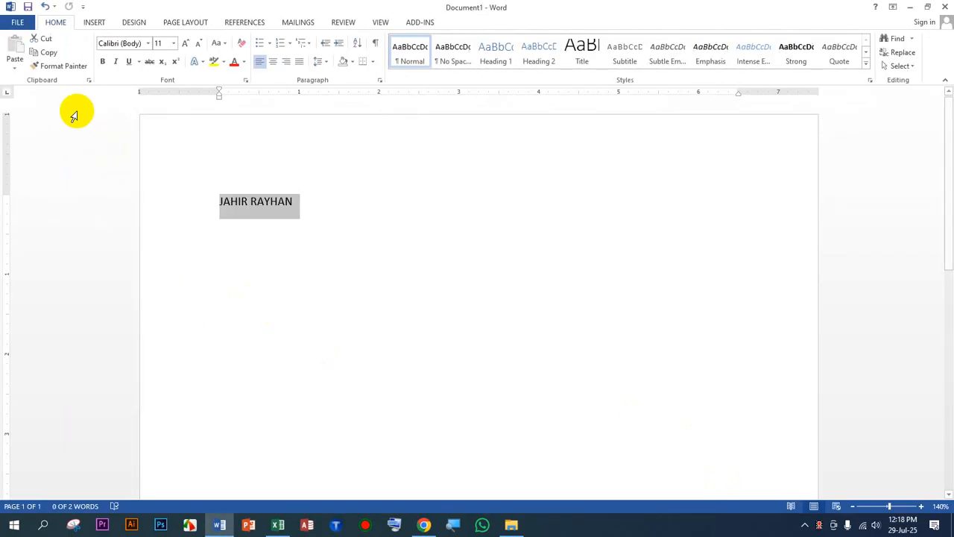
click(277, 224)
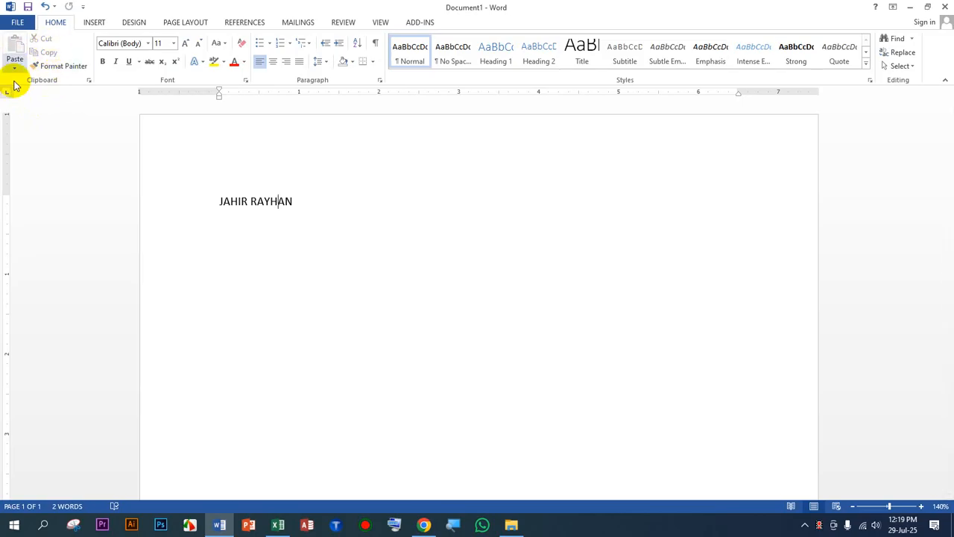
click(58, 66)
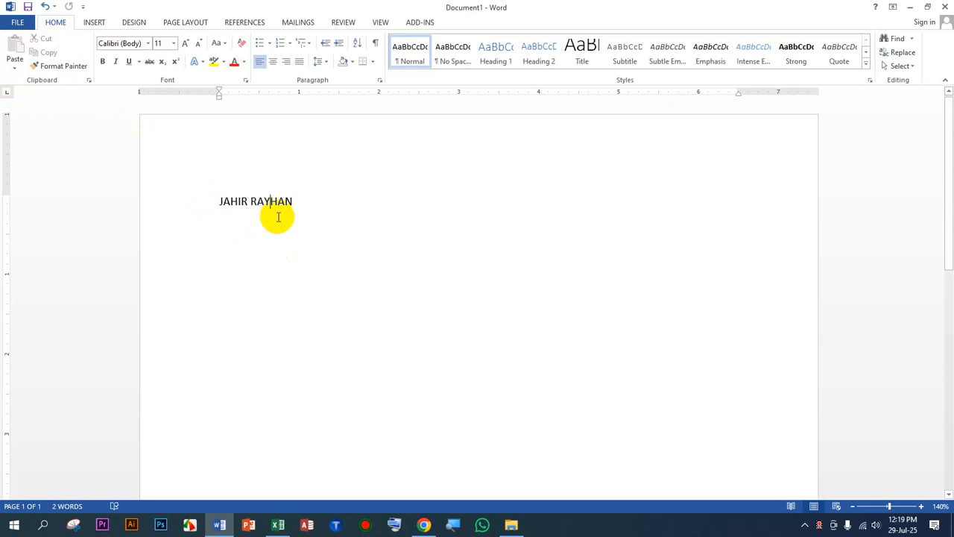
Step: Select only the second word of the name on the first line
click(294, 202)
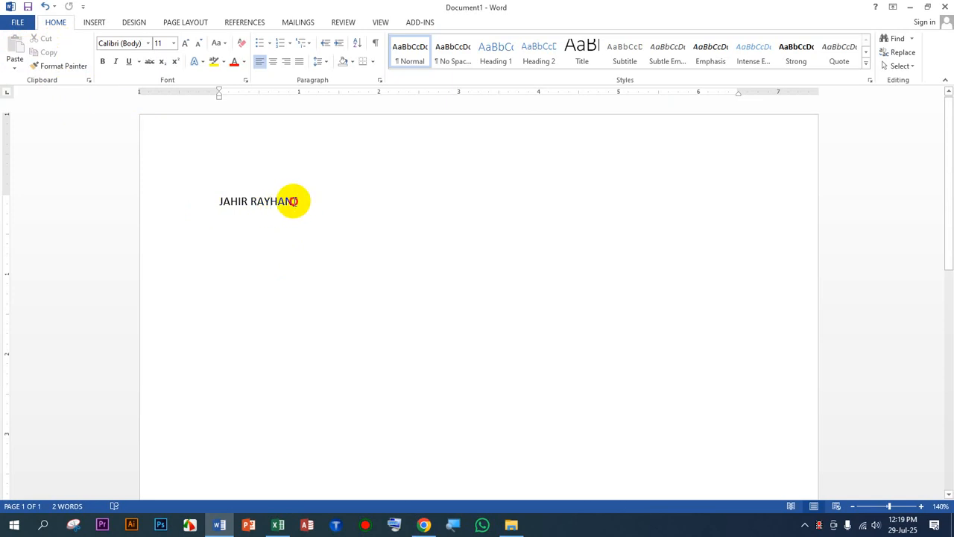
drag(294, 201, 253, 203)
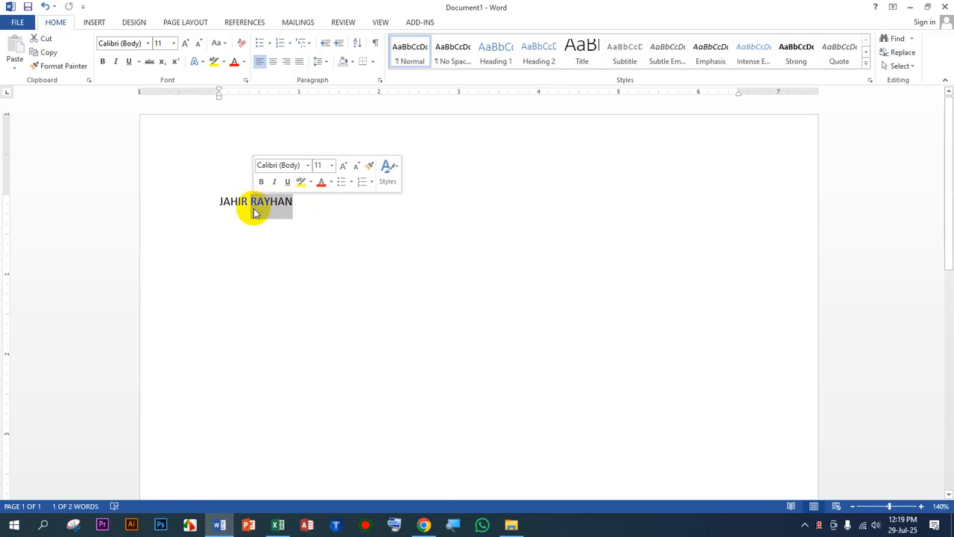
Step: Add a new line below the name reading "The quick brown fox jumps over the lazy dog."
click(313, 217)
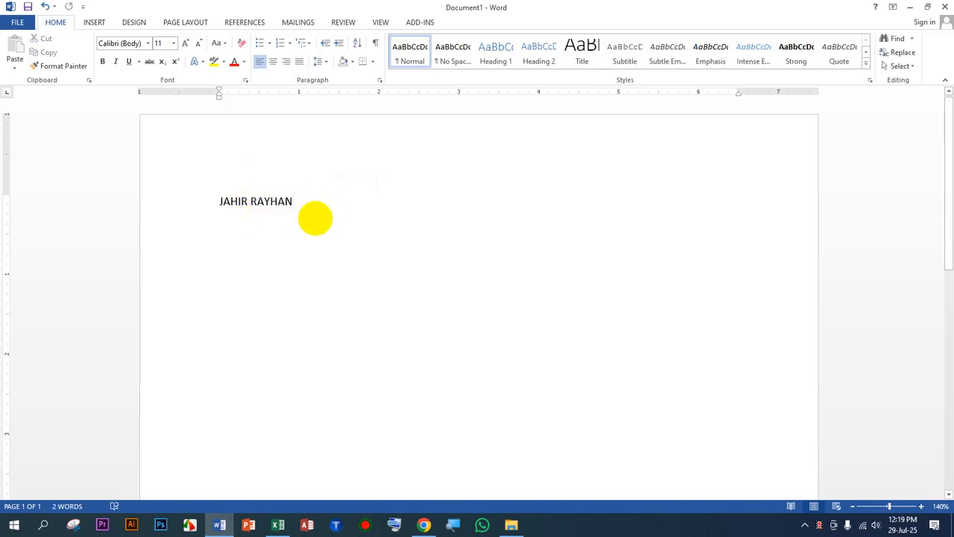
key(Return)
text(the wu)
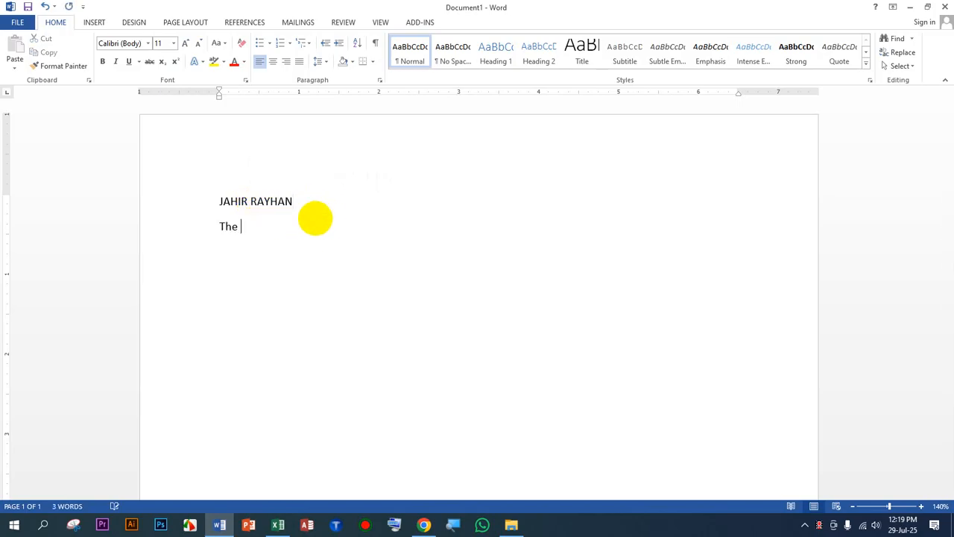
key(BackSpace)
key(BackSpace)
text(quick)
text( brown )
text(of)
key(BackSpace)
key(BackSpace)
text(fox jump)
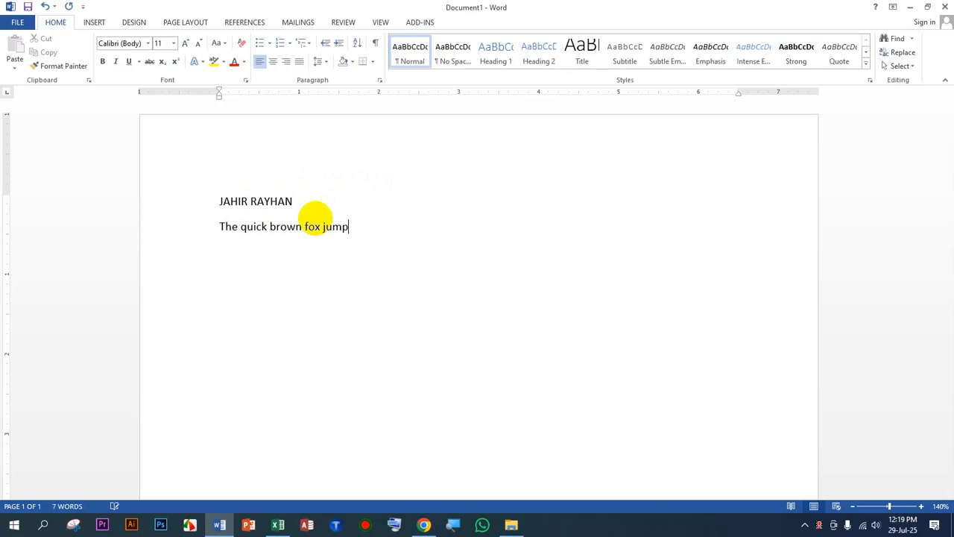
text(s over the l)
key(BackSpace)
text(lazy)
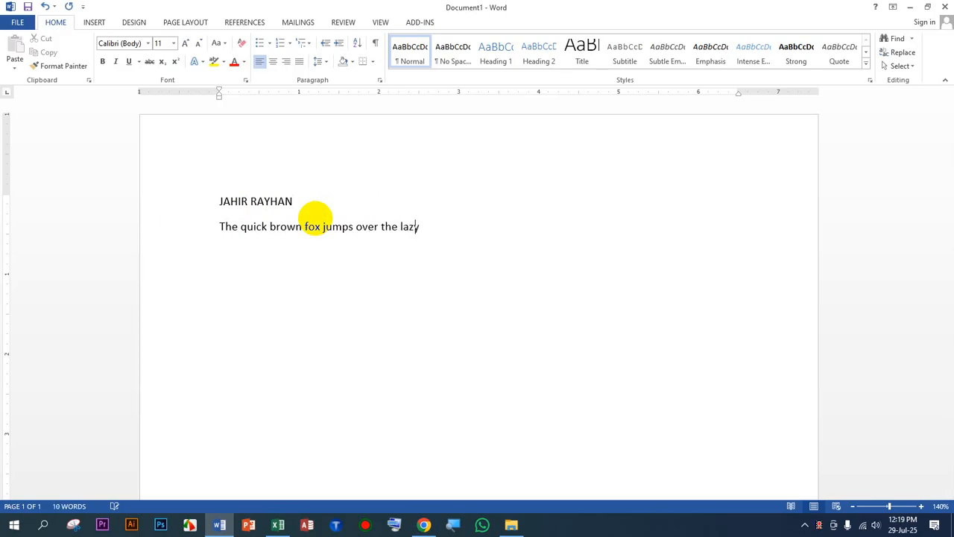
text( dog.)
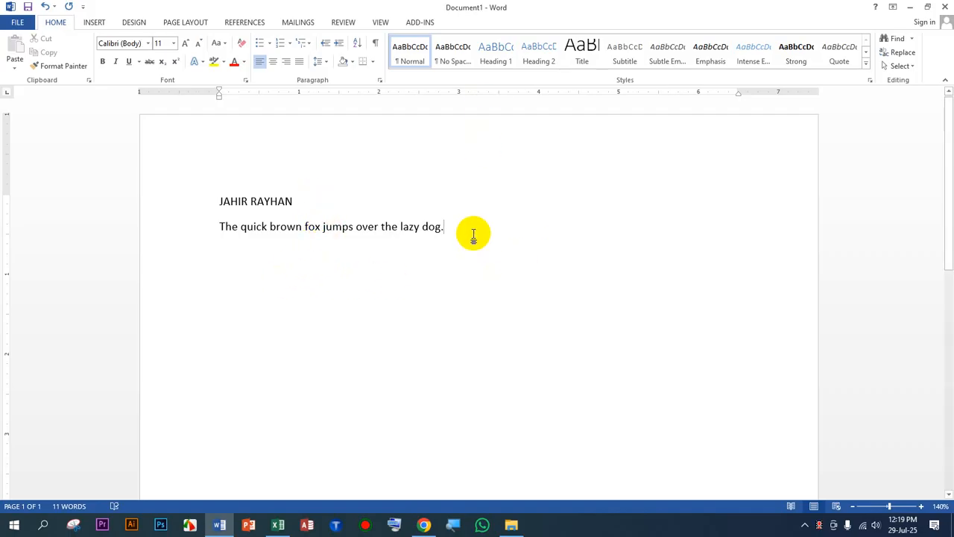
Step: Select the word "jumps" in the sentence, sweep the selection back into "fox", and clear it
click(322, 227)
drag(322, 227, 358, 227)
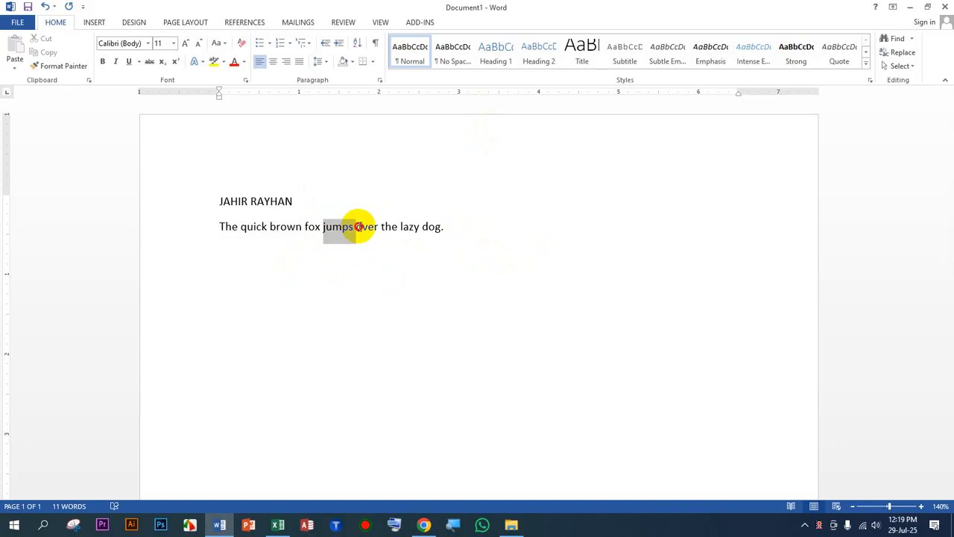
drag(359, 226, 311, 229)
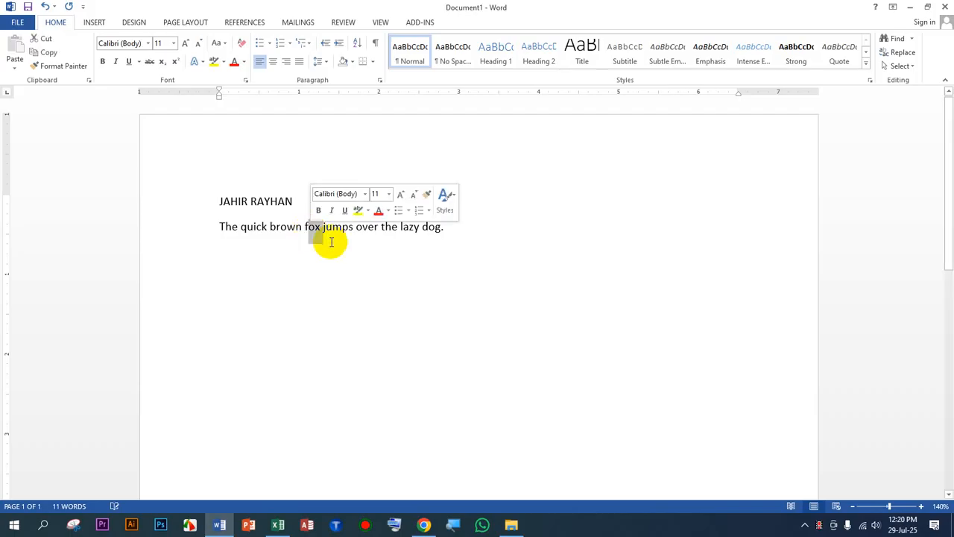
click(323, 229)
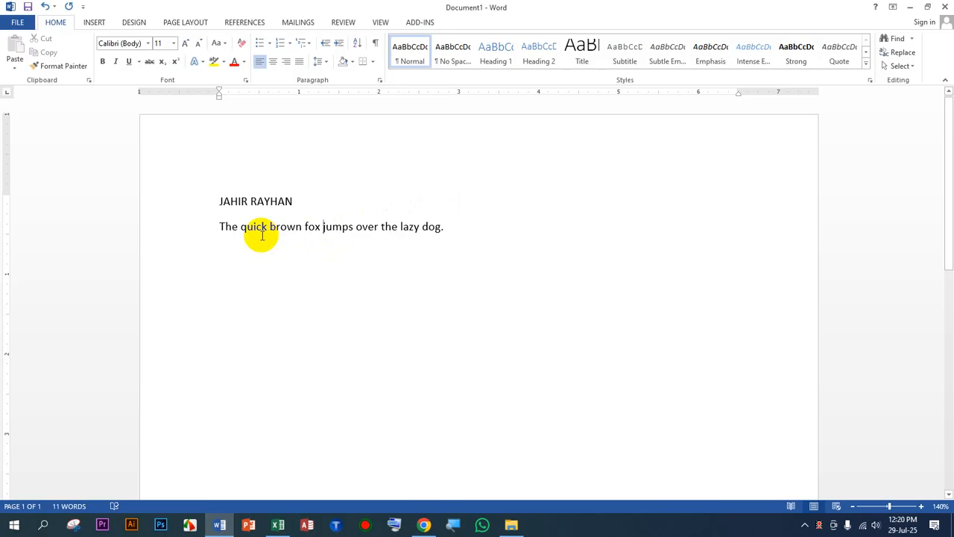
Step: Copy the whole sentence line and paste it at the end of the same line
click(187, 233)
key(ctrl+c)
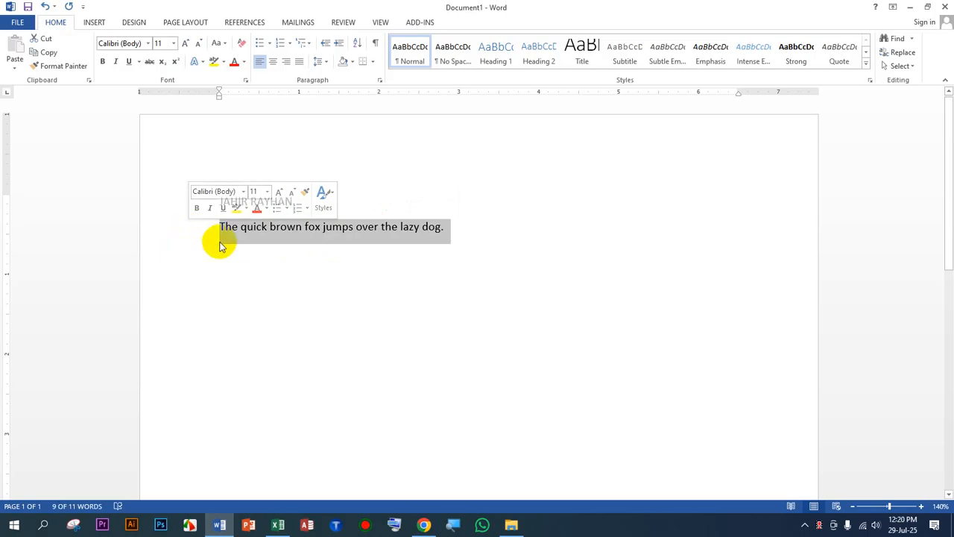
click(242, 251)
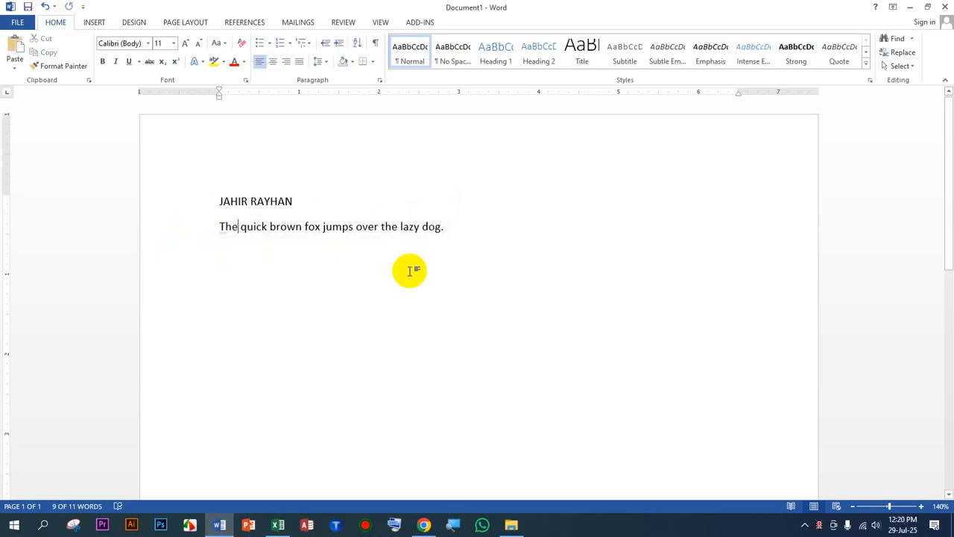
click(464, 222)
key(ctrl+v)
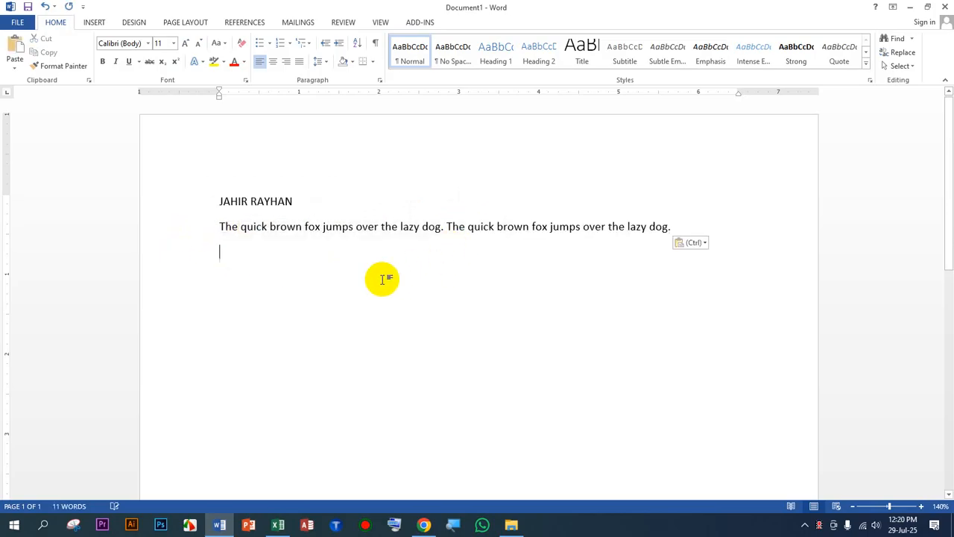
Step: Paste five more copies of the sentence on separate lines below
double_click(383, 276)
key(ctrl+v)
key(ctrl+v)
key(ctrl+v)
key(ctrl+v)
key(ctrl+v)
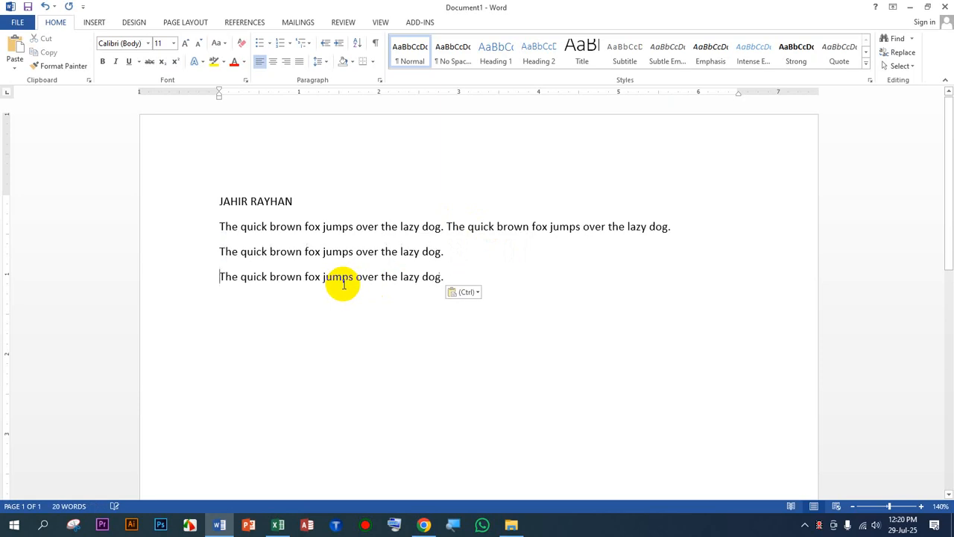
Step: Select single whole lines and a block of the first four sentence lines, and clear the selection
click(175, 287)
click(174, 309)
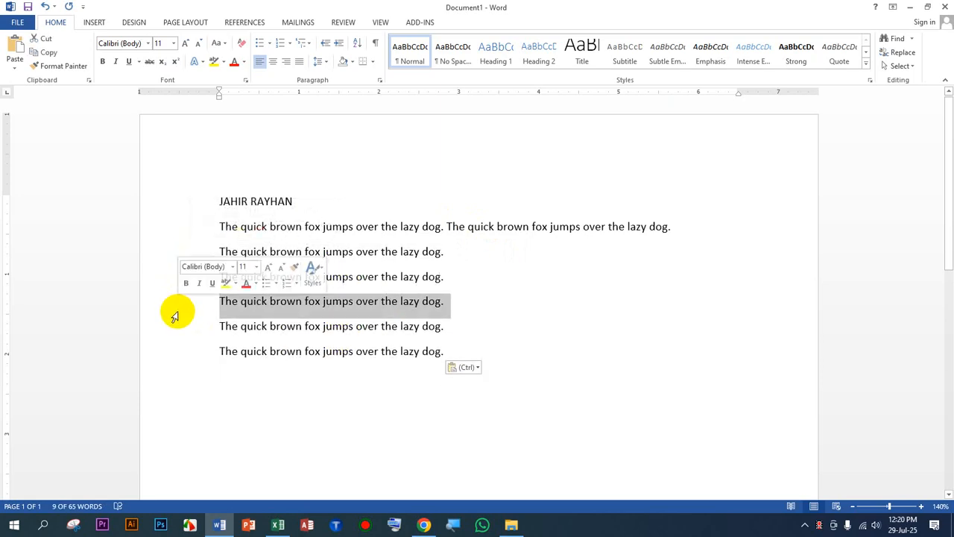
drag(170, 234, 171, 315)
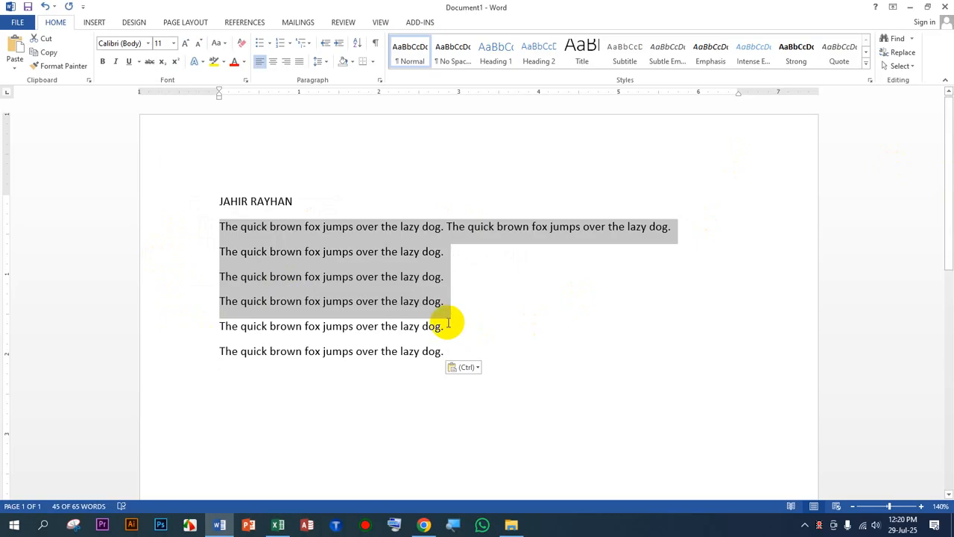
click(498, 254)
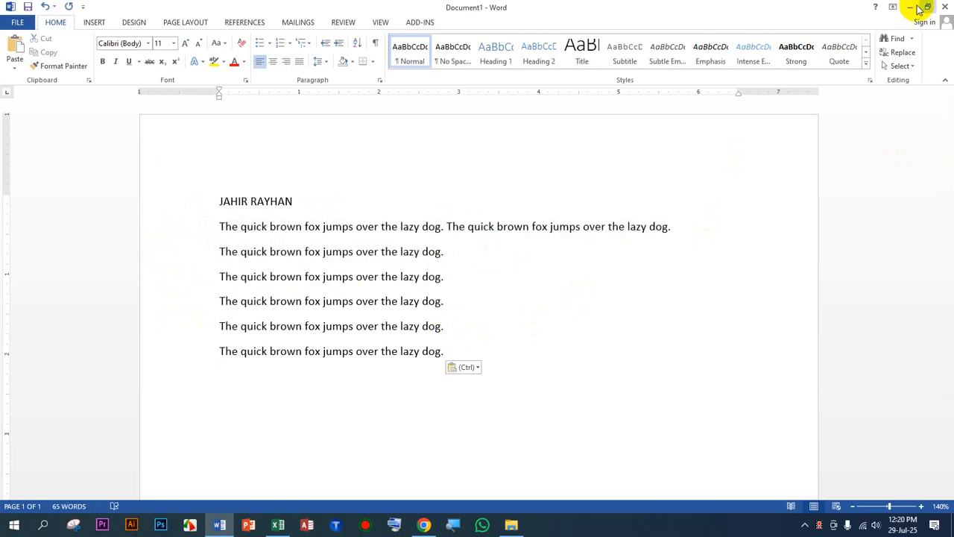
Step: Minimize the open windows and refresh the desktop several times
click(915, 8)
click(837, 66)
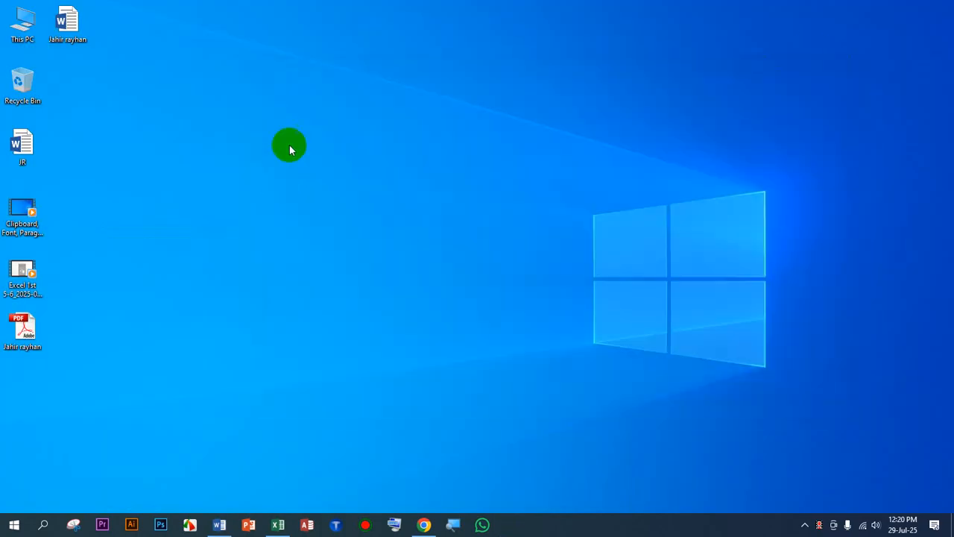
right_click(338, 101)
right_click(289, 113)
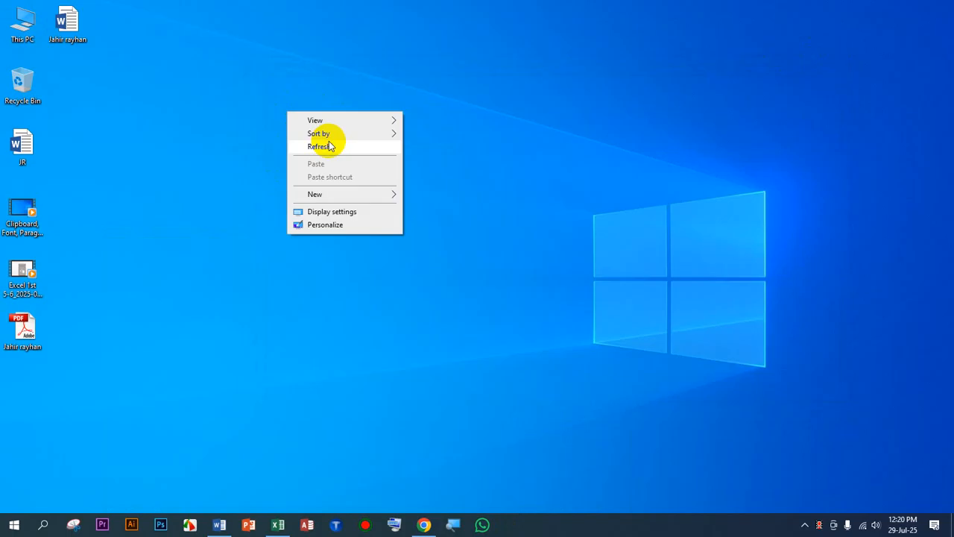
click(329, 146)
right_click(275, 129)
click(302, 162)
right_click(263, 139)
click(300, 166)
right_click(237, 123)
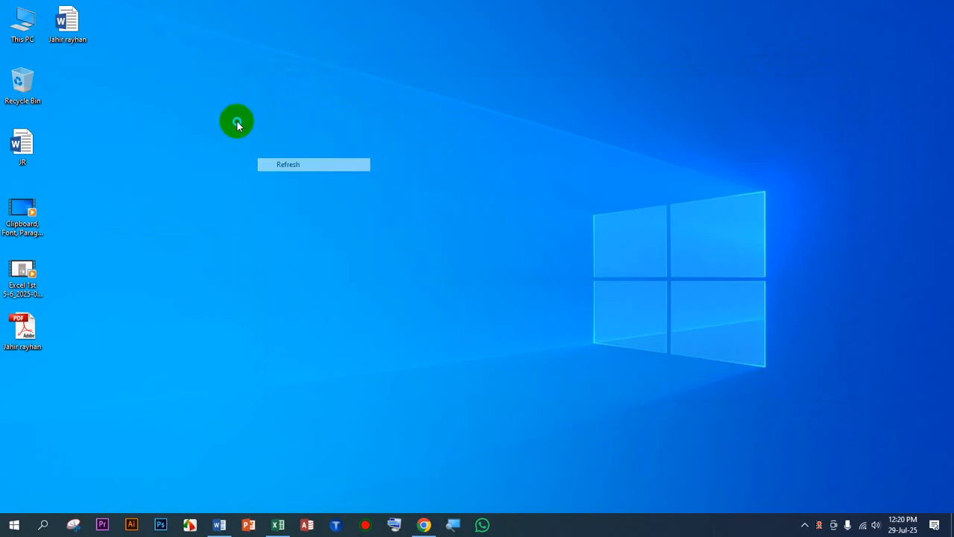
click(282, 154)
right_click(253, 116)
click(299, 150)
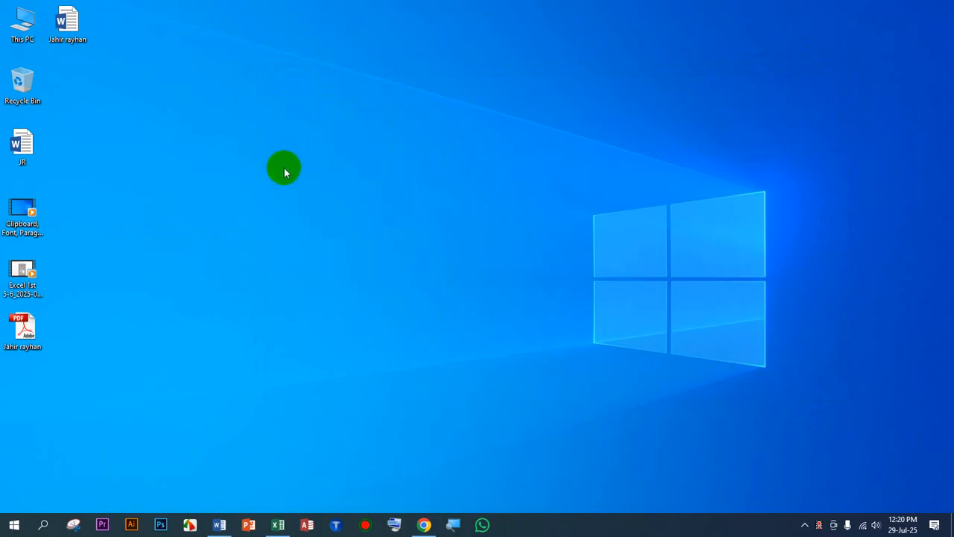
Step: Switch back to Word and select backwards, character by character, from the end of the first sentence into the word "brown"
click(221, 514)
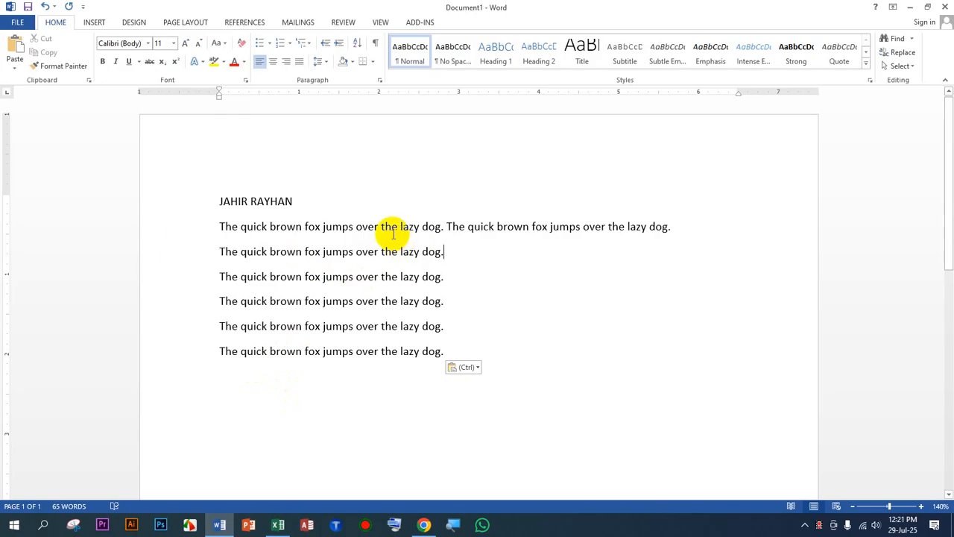
click(434, 228)
drag(434, 229, 451, 230)
click(414, 277)
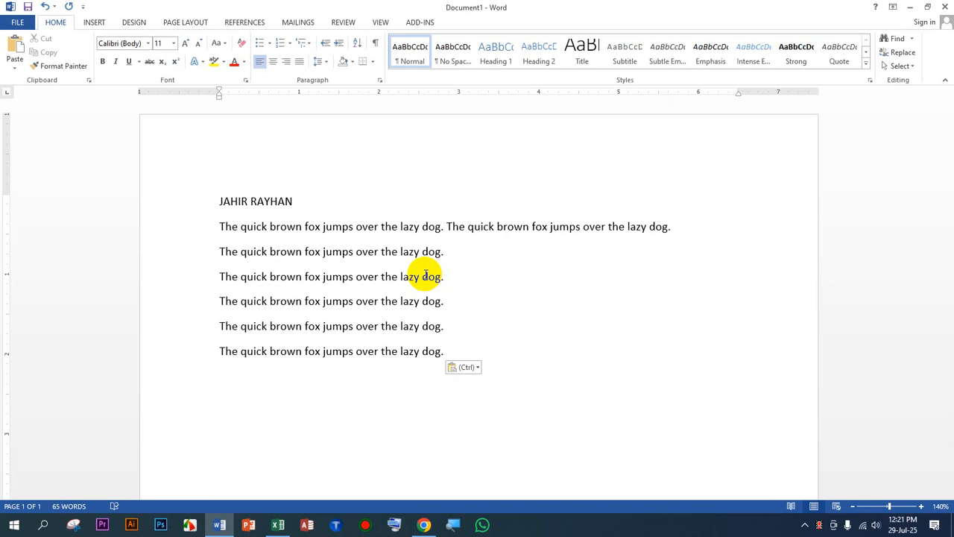
key(shift+Left)
key(shift+Left)
key(shift+Left)
key(shift+Left)
key(shift+Left)
key(shift+Left)
key(shift+Left)
key(shift+Left)
key(shift+Left)
key(shift+Left)
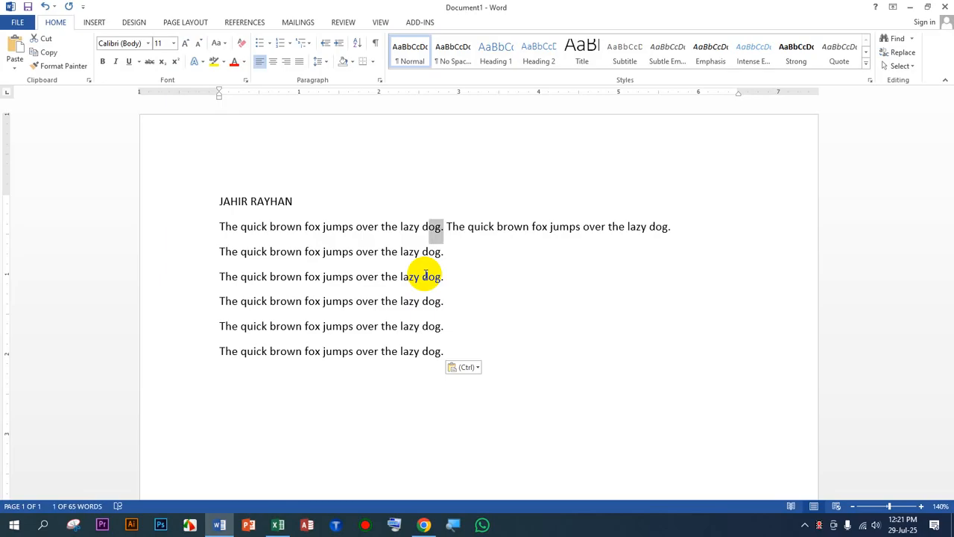
key(shift+Left)
key(shift+Left)
key(shift+Left)
key(shift+Left)
key(shift+Left)
key(shift+Left)
key(shift+Left)
key(shift+Left)
key(shift+Left)
key(shift+Left)
key(shift+Left)
key(shift+Left)
key(shift+Left)
key(shift+Left)
key(shift+Left)
key(shift+Left)
key(shift+Left)
key(shift+Left)
key(shift+Left)
key(shift+Left)
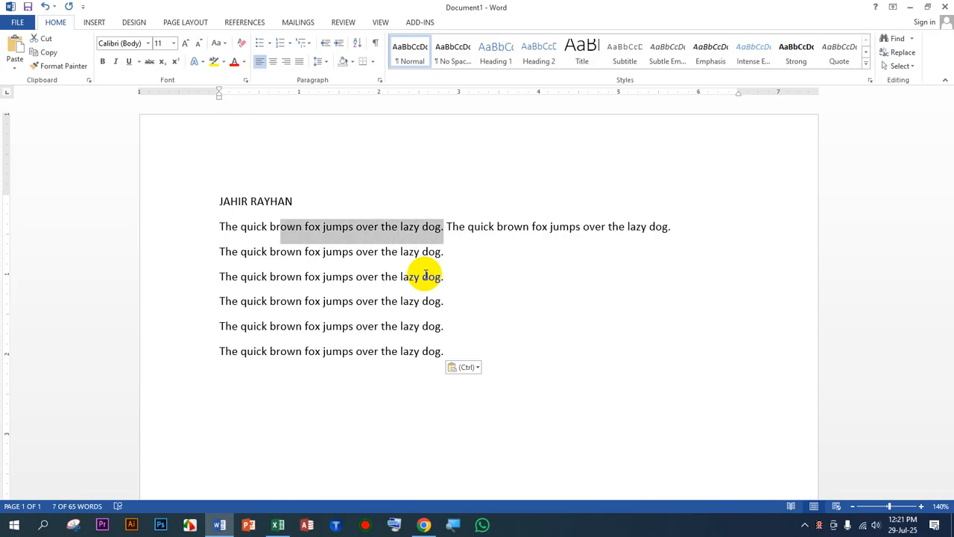
Step: Shrink the selection character by character so that it starts just after "brown"
key(shift+Right)
key(shift+Right)
key(shift+Right)
key(shift+Right)
key(shift+Right)
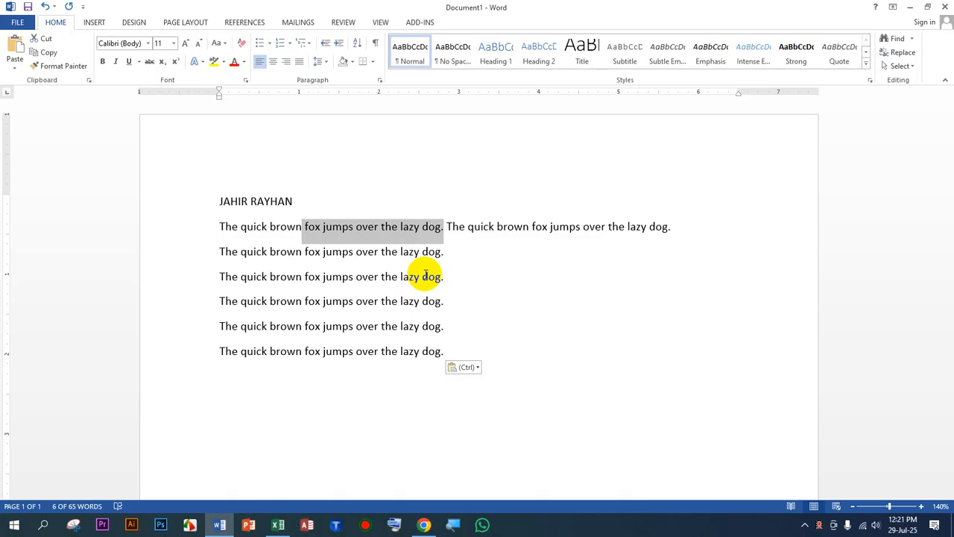
Step: Cut the last name from the first line and paste it on a new line below the final sentence
click(330, 205)
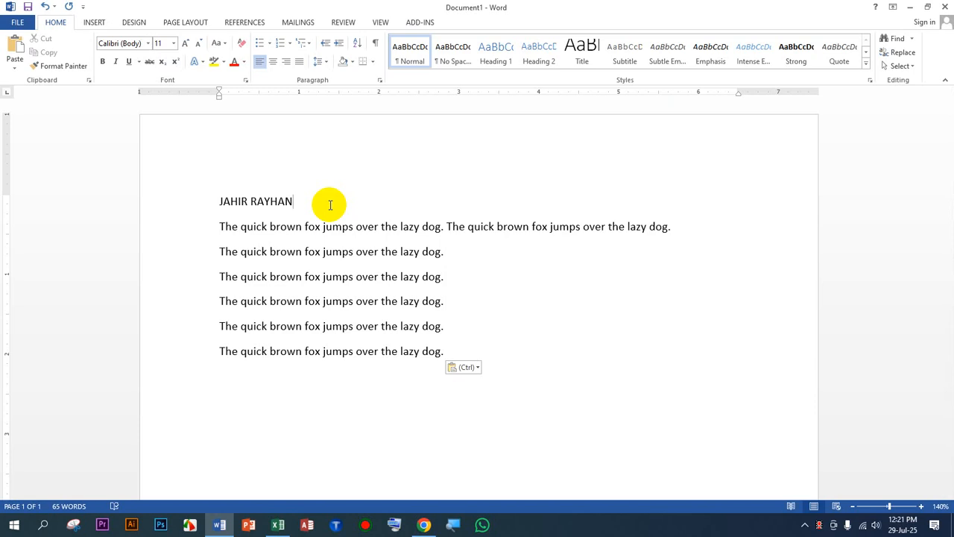
drag(303, 200, 249, 199)
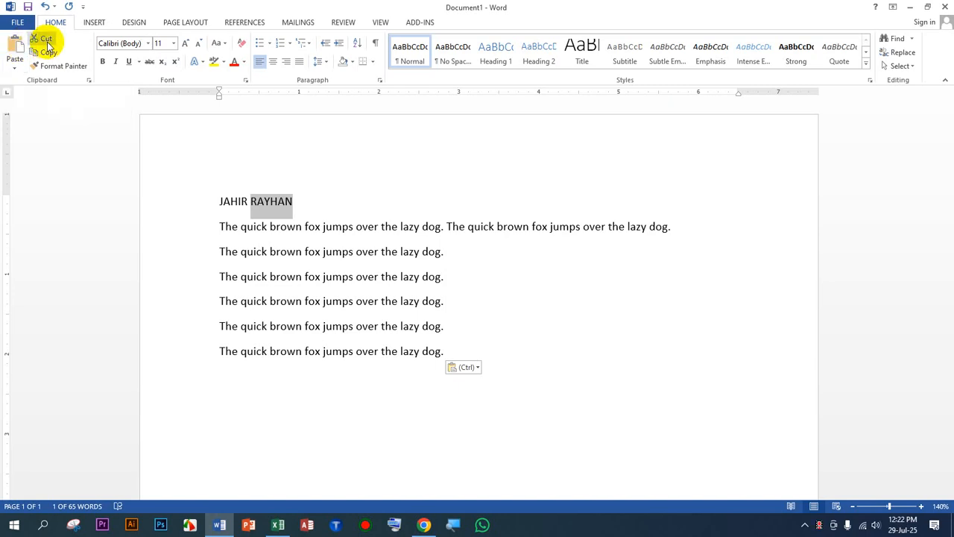
click(47, 42)
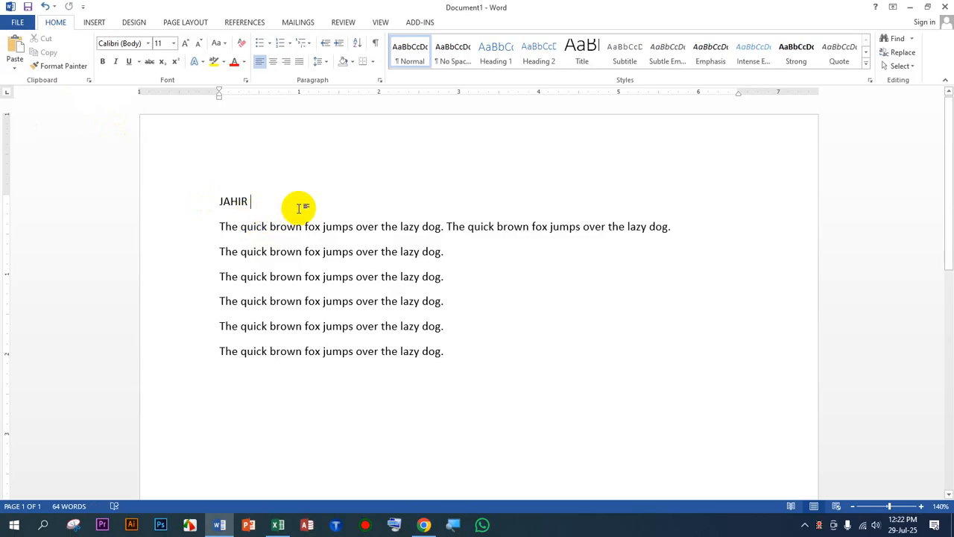
click(477, 368)
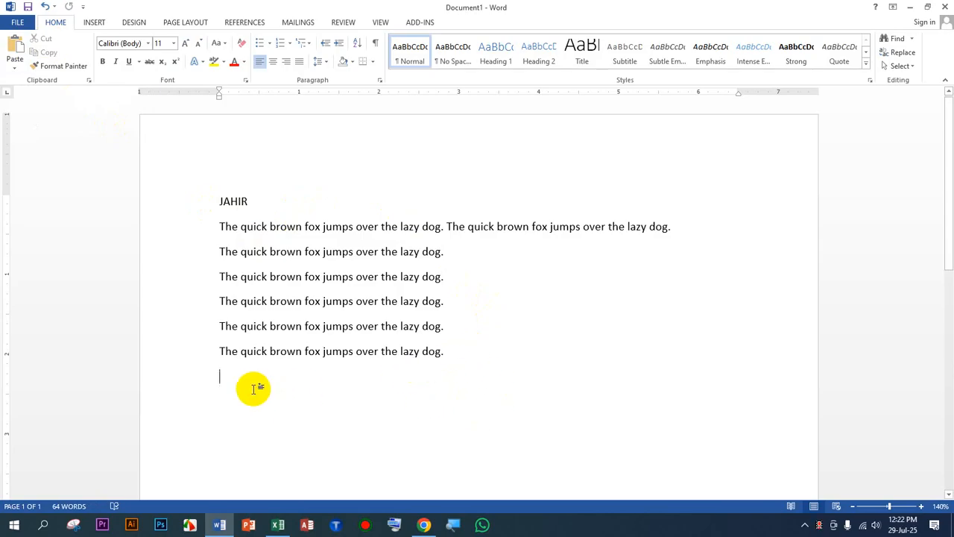
click(486, 355)
key(Return)
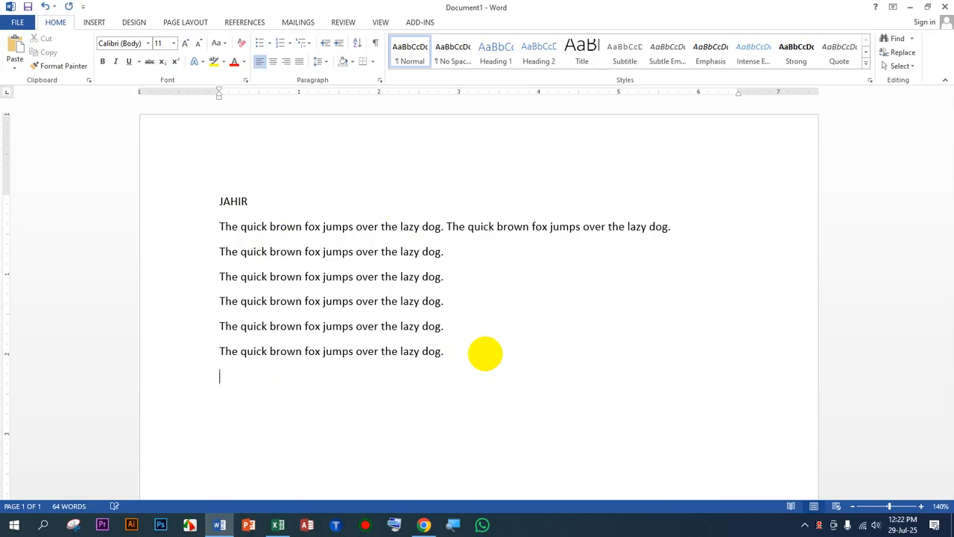
click(12, 58)
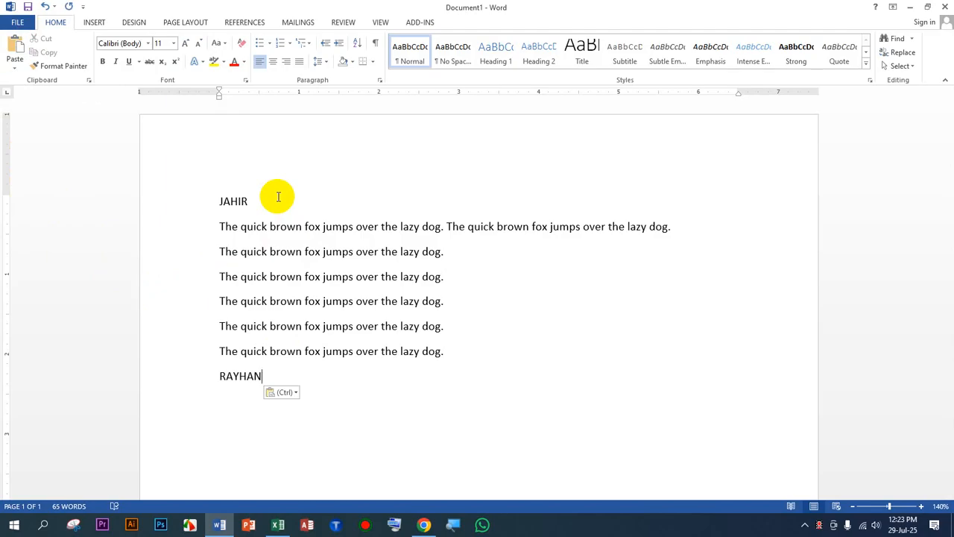
Step: Paste the cut last name five more times on the same line
click(21, 47)
click(21, 47)
click(21, 47)
click(21, 47)
click(20, 47)
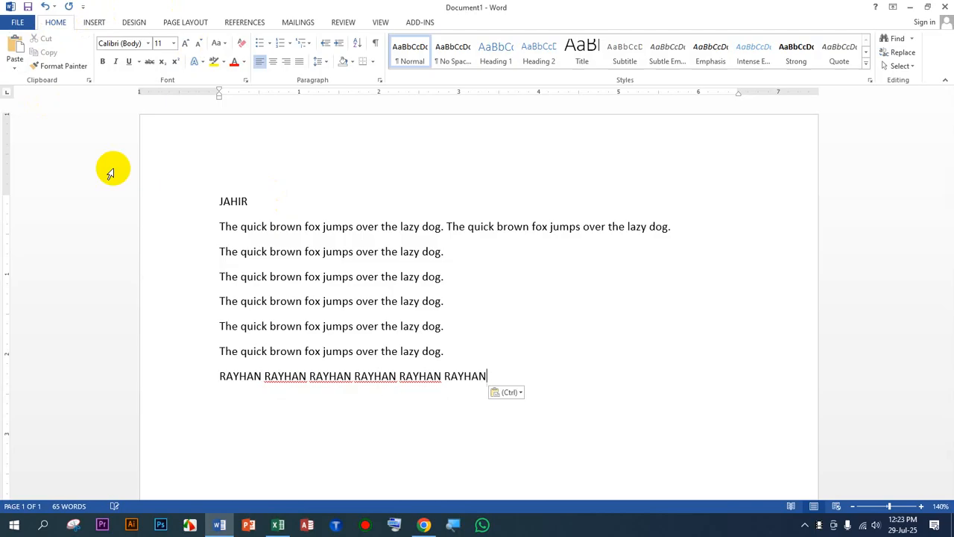
Step: Paste the last name three times at the end of the second sentence line
click(477, 248)
click(21, 45)
click(20, 44)
click(21, 45)
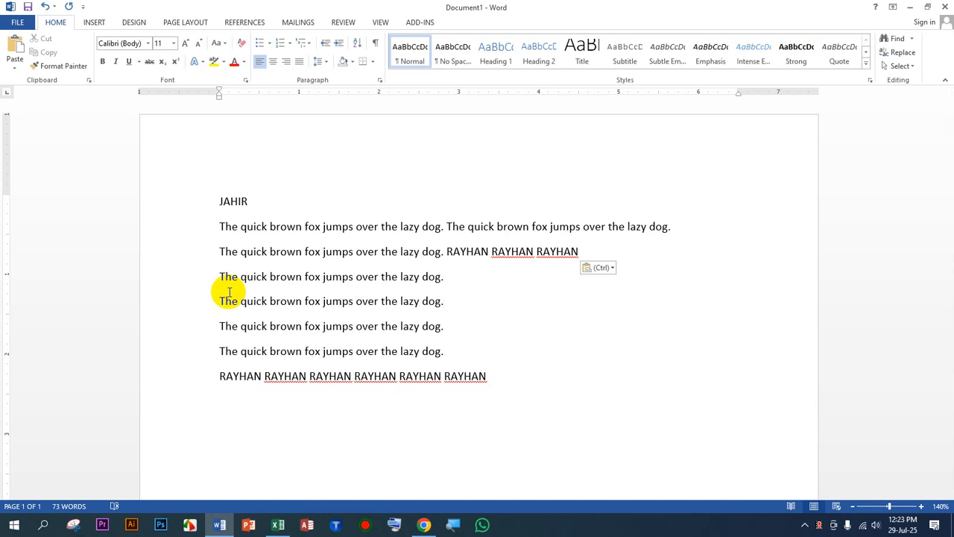
Step: Copy the whole first line and paste it four times, starting on a new line at the end of the document
click(214, 205)
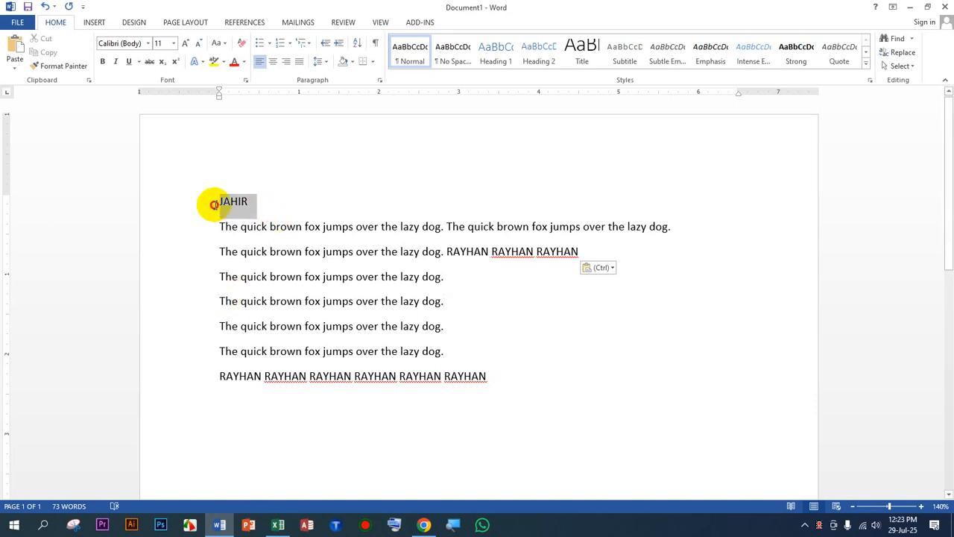
click(47, 55)
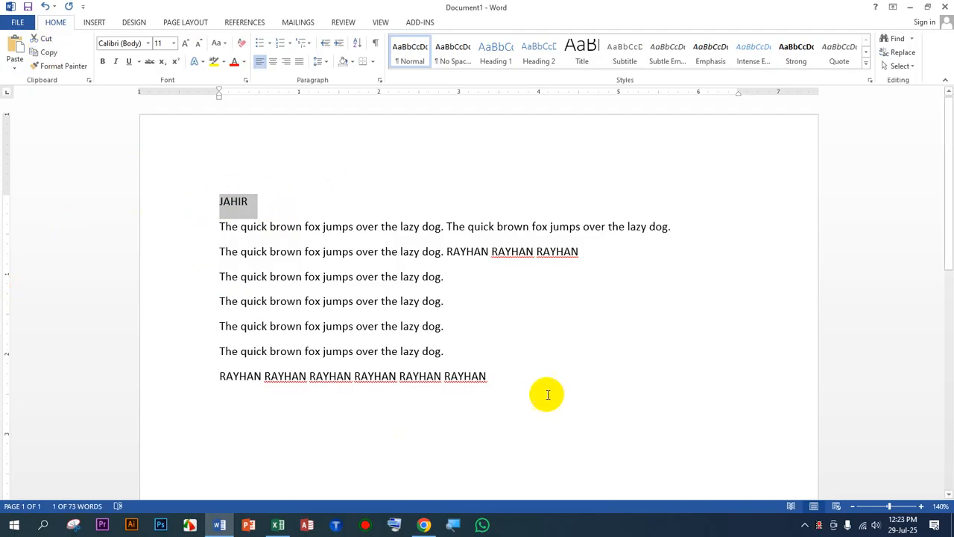
click(527, 384)
key(Return)
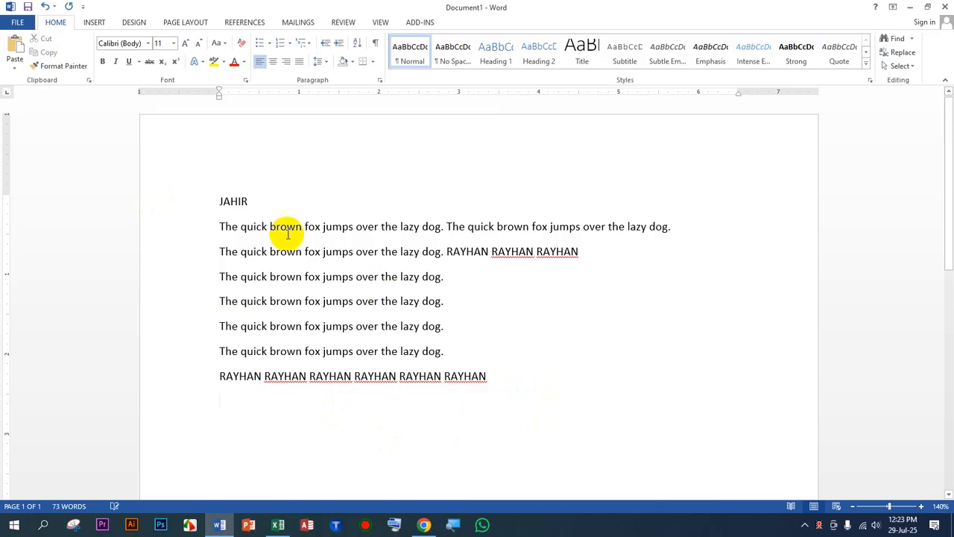
click(7, 39)
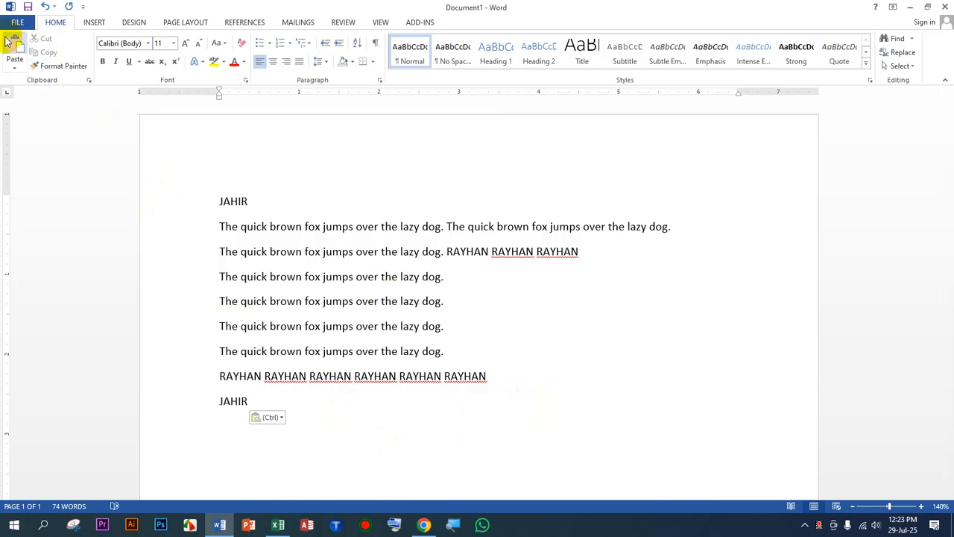
click(8, 39)
click(7, 38)
click(8, 39)
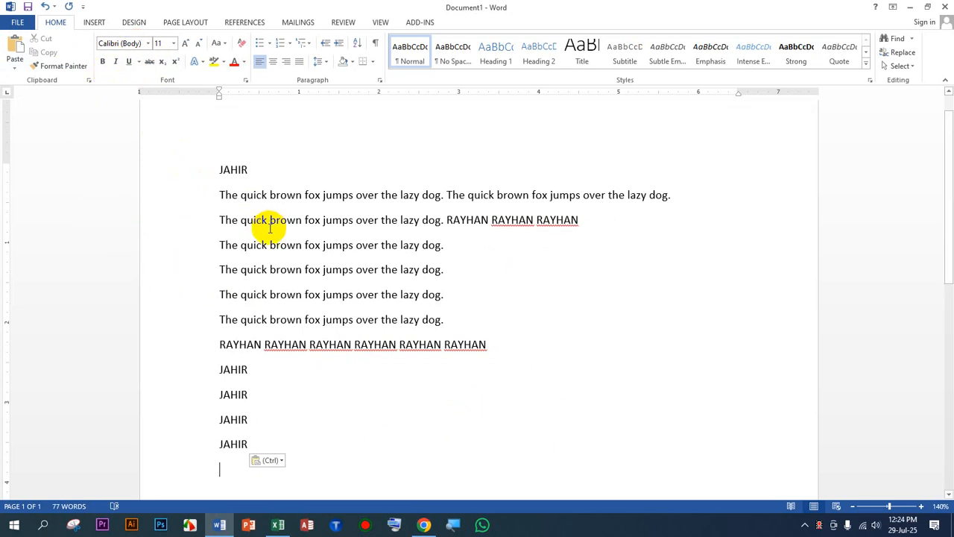
Step: Select the first line and switch bold, followed by italic, on and off again
scroll(246, 227, up, 1)
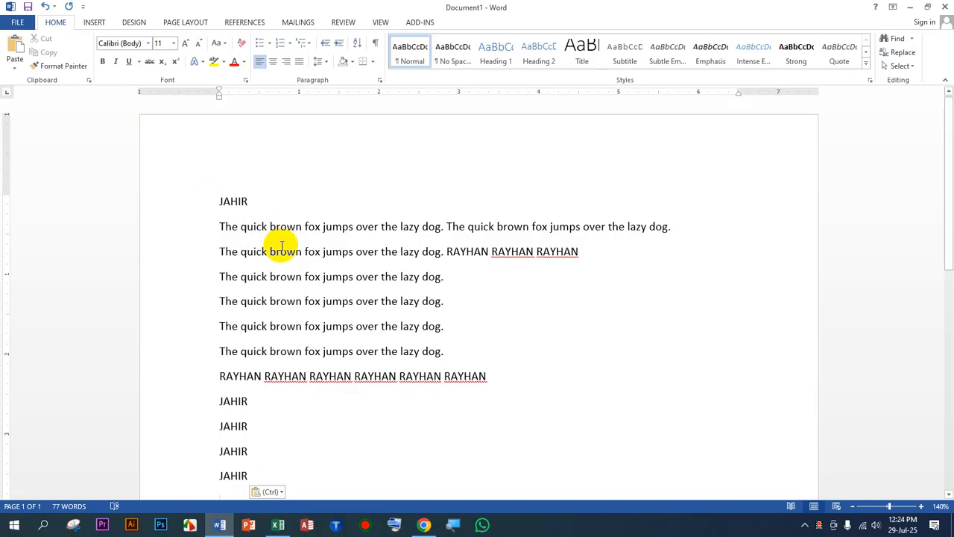
click(165, 208)
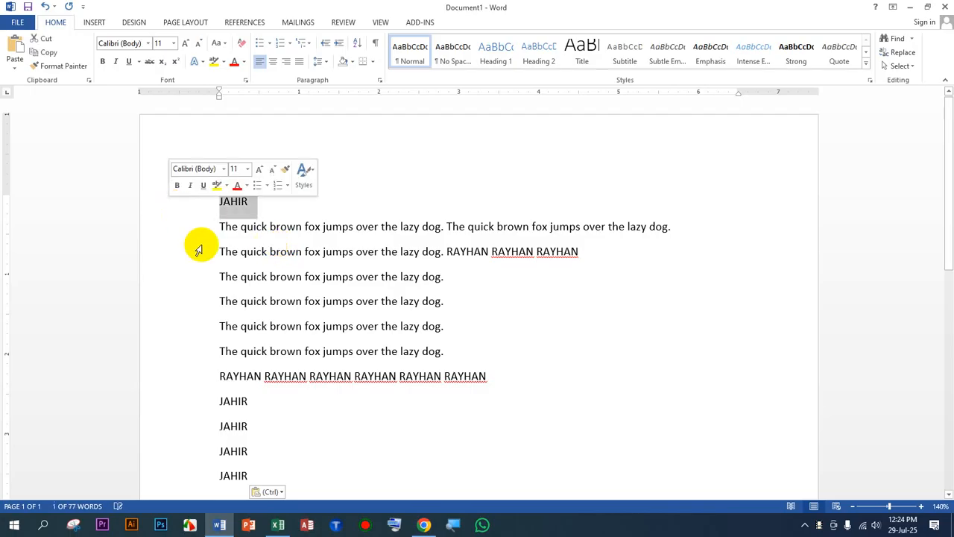
click(102, 66)
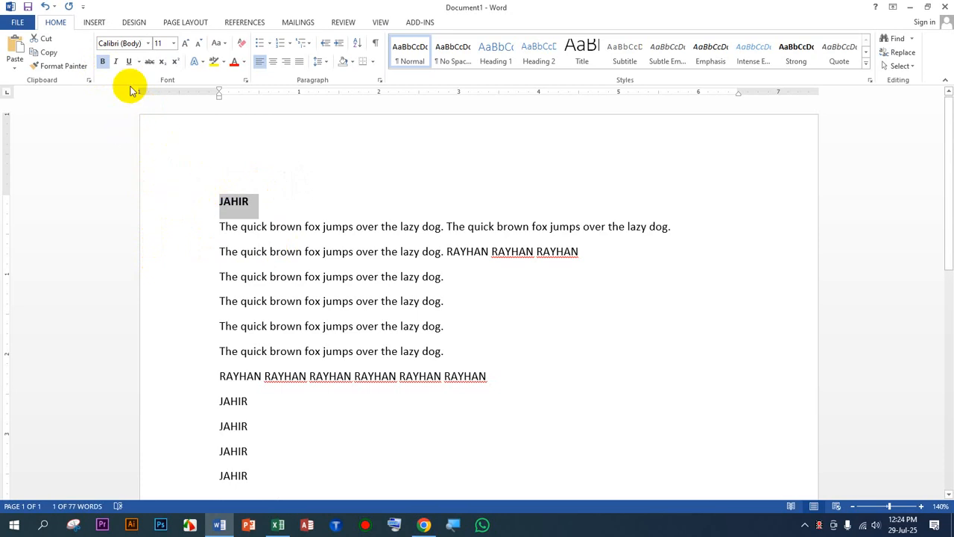
click(102, 62)
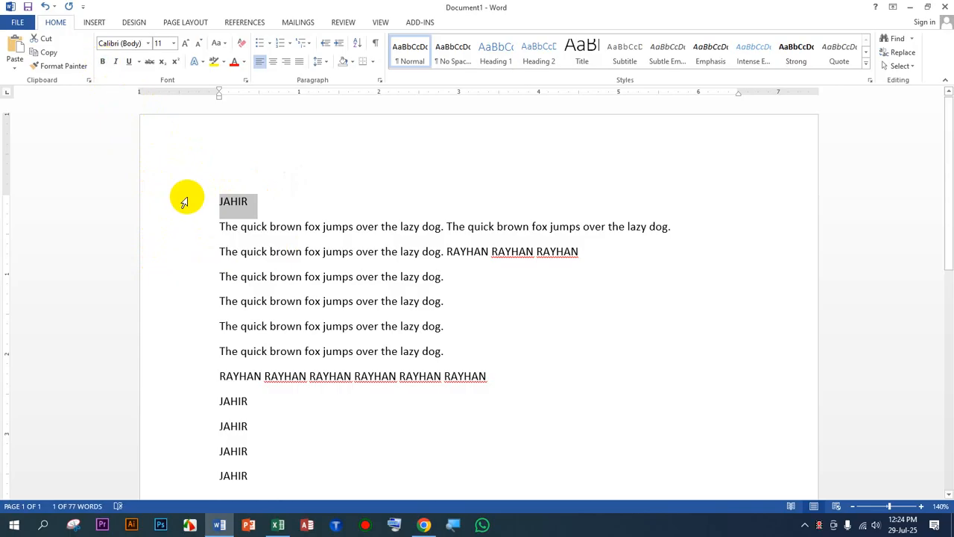
click(114, 66)
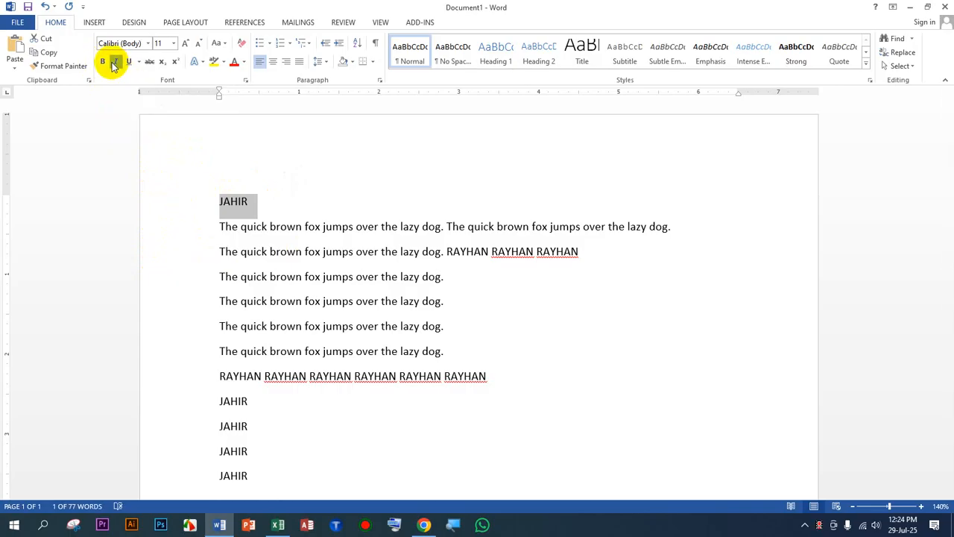
click(114, 65)
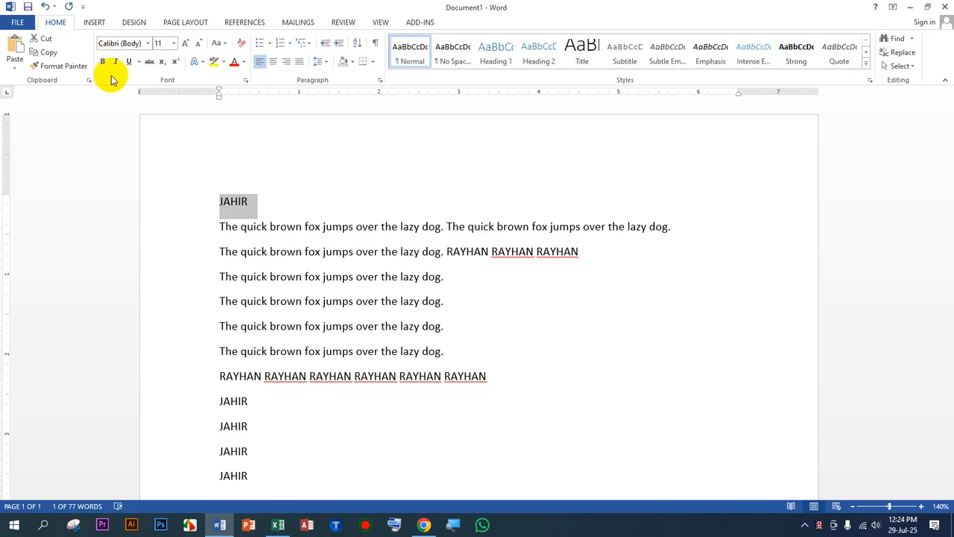
Step: Underline the selected first line with a double line and colour the underline green
click(129, 66)
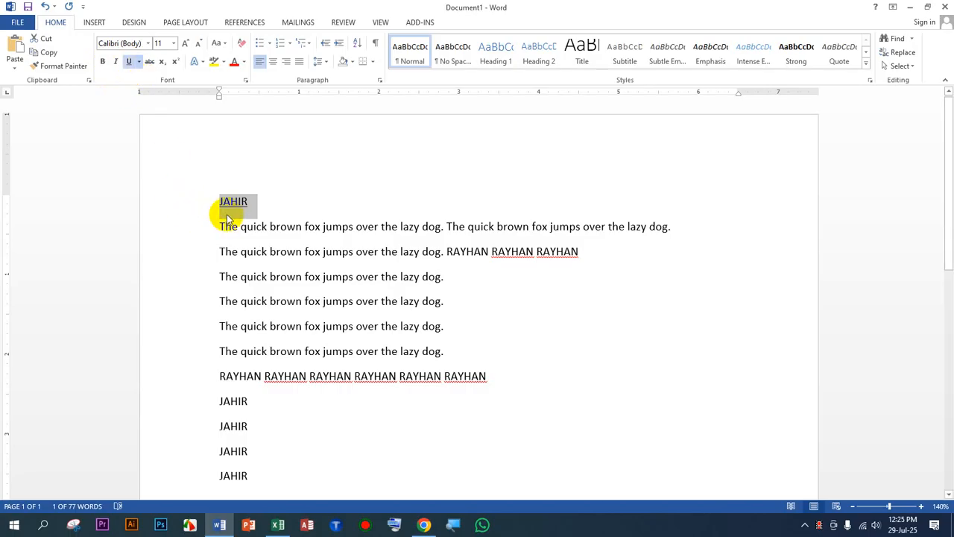
click(139, 63)
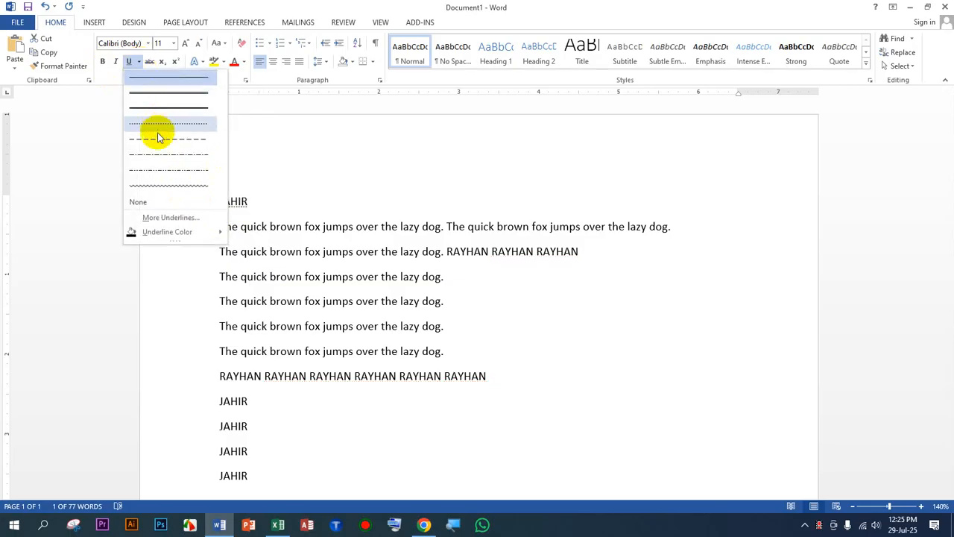
click(192, 93)
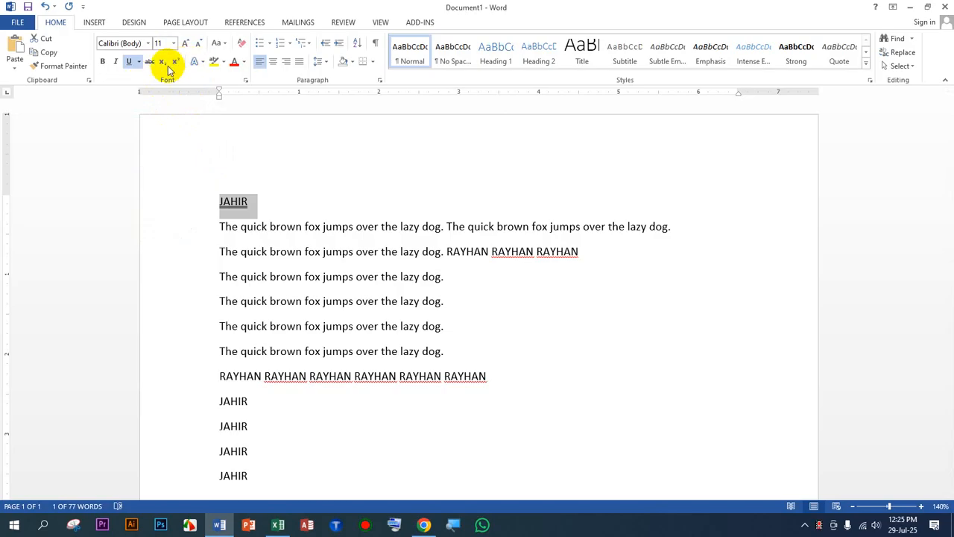
click(138, 61)
mouse_move(166, 232)
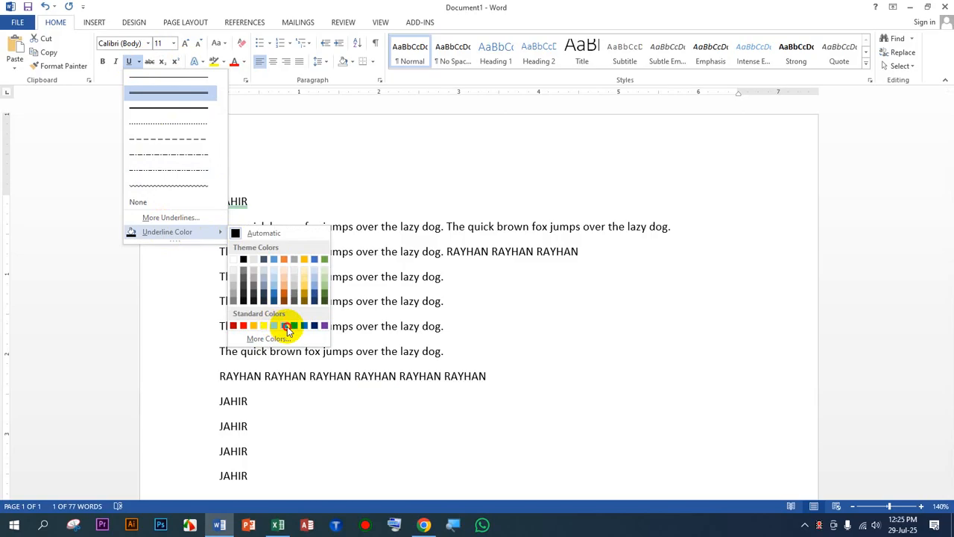
click(284, 326)
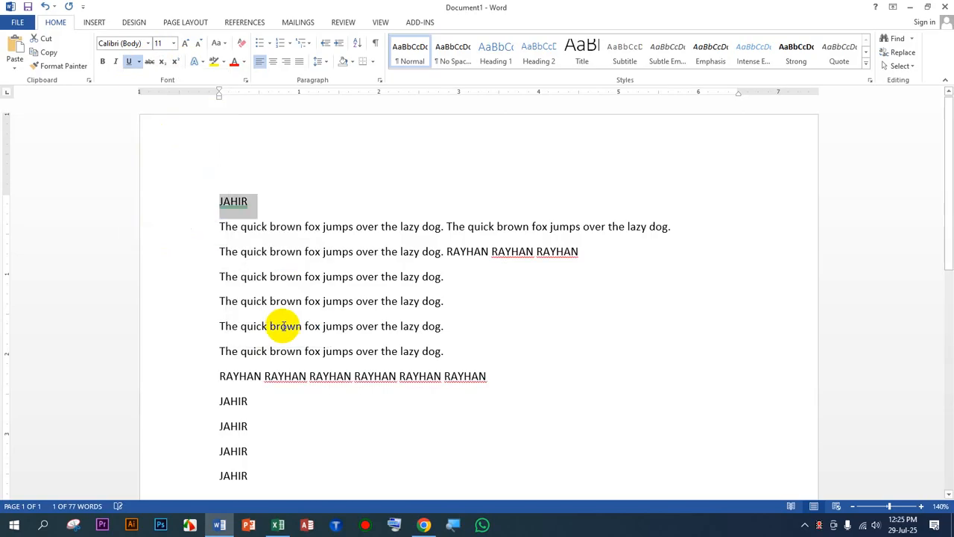
Step: Remove the underline from the first line and try strikethrough on it
click(128, 63)
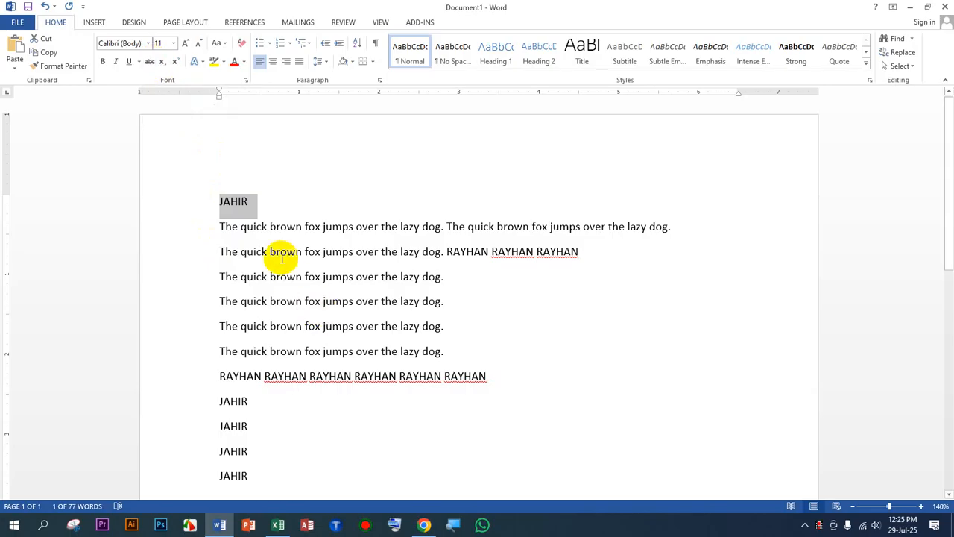
click(149, 61)
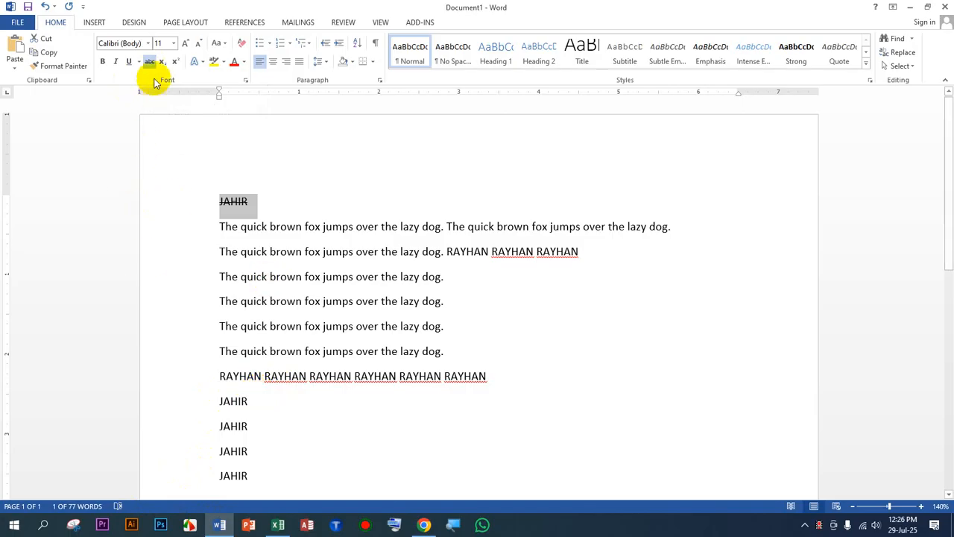
Step: Enter the text "Log23" below the last pasted name, leaving one blank line between them
scroll(231, 373, down, 3)
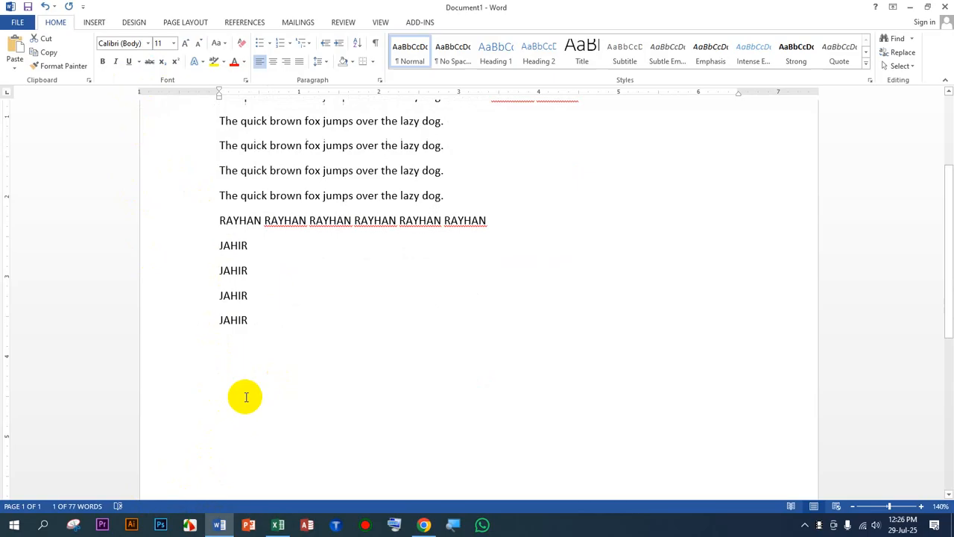
click(284, 325)
key(Return)
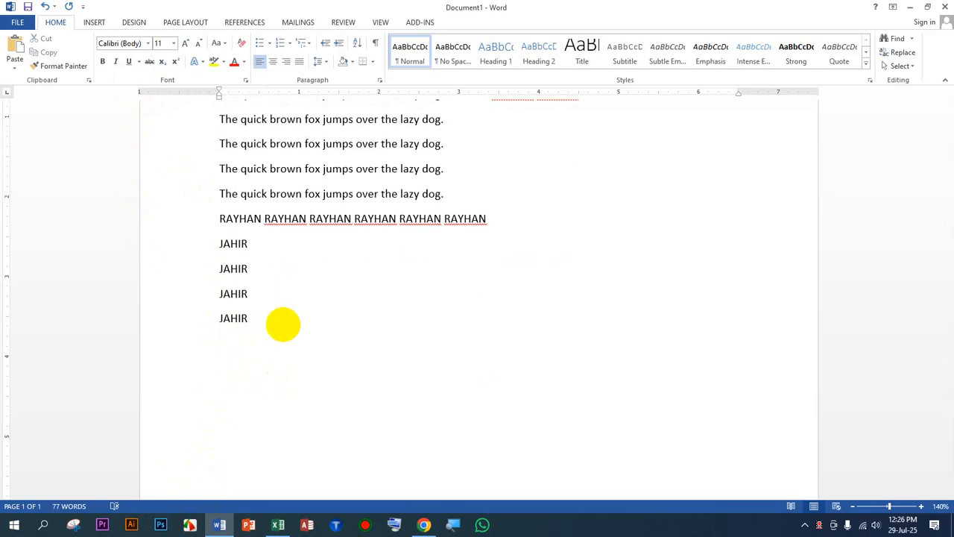
key(Return)
text(Log2)
text(3)
Step: Format the 3 in "Log23" as subscript and clear the selection
click(245, 367)
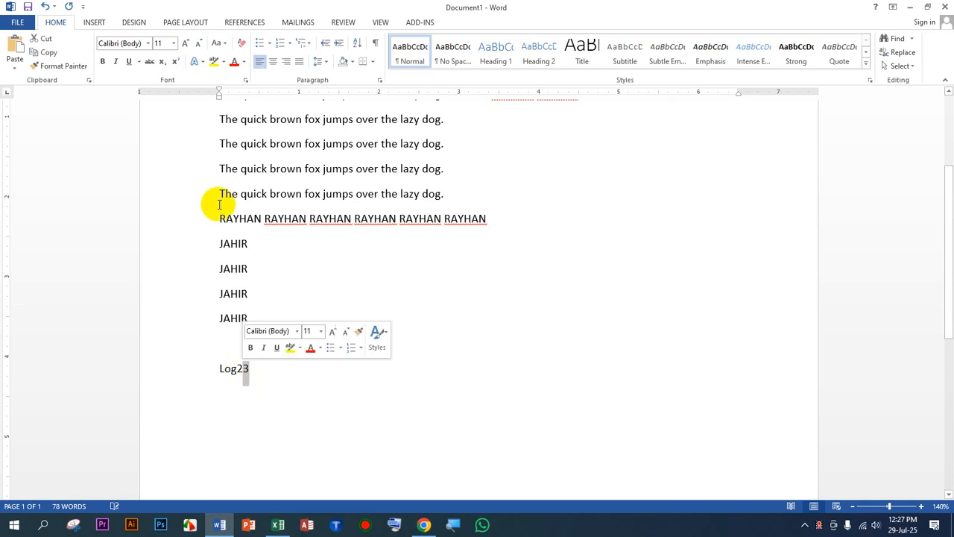
click(162, 61)
click(284, 349)
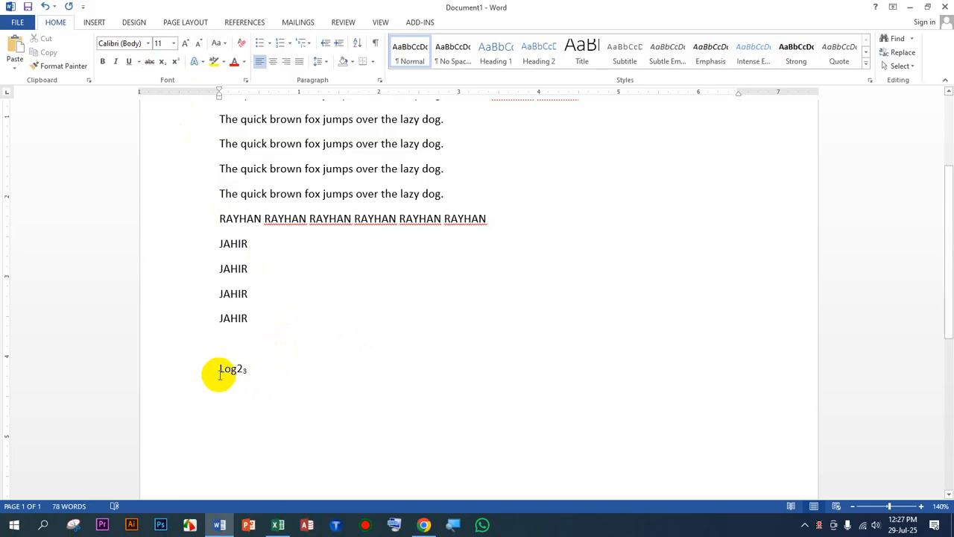
Step: Select the 2 and the subscript 3 of the log expression one after the other to point them out
drag(236, 368, 245, 368)
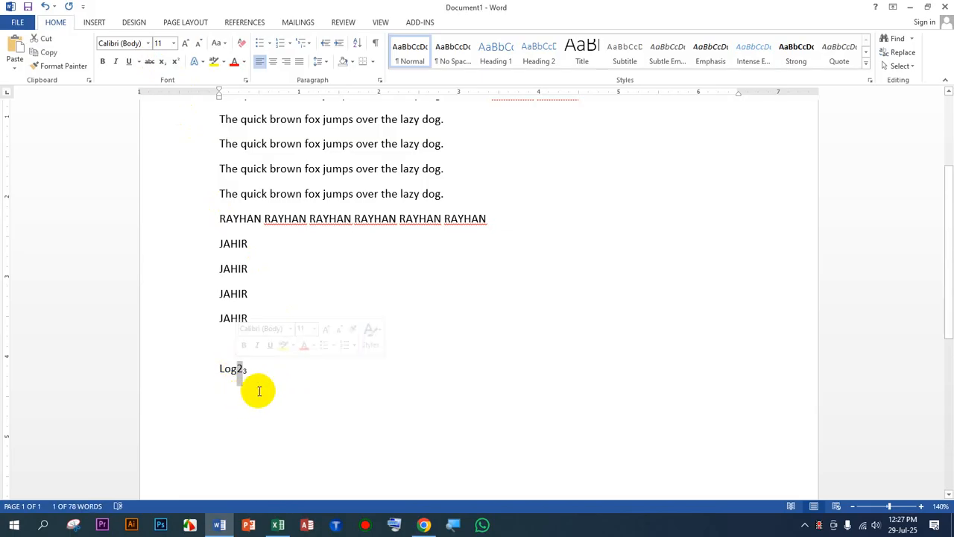
click(257, 389)
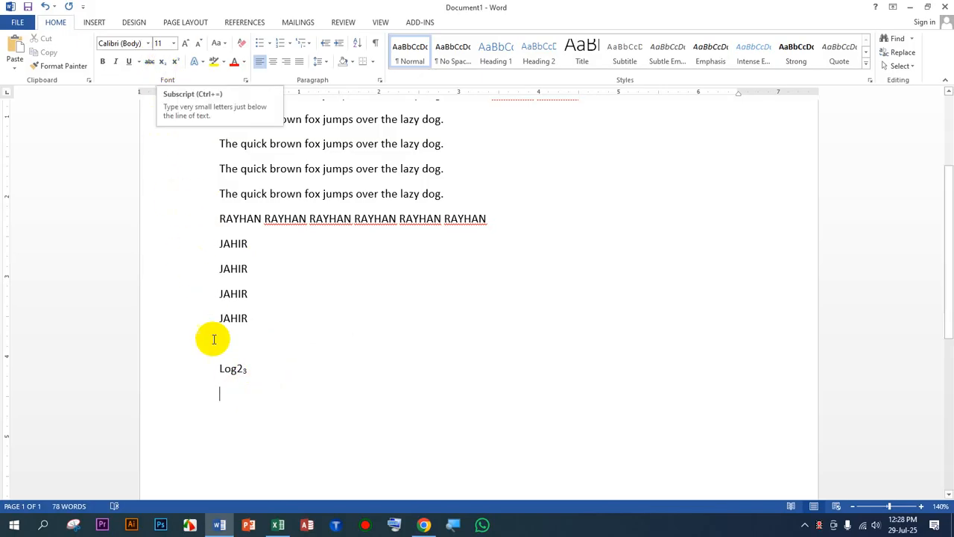
drag(254, 370, 243, 368)
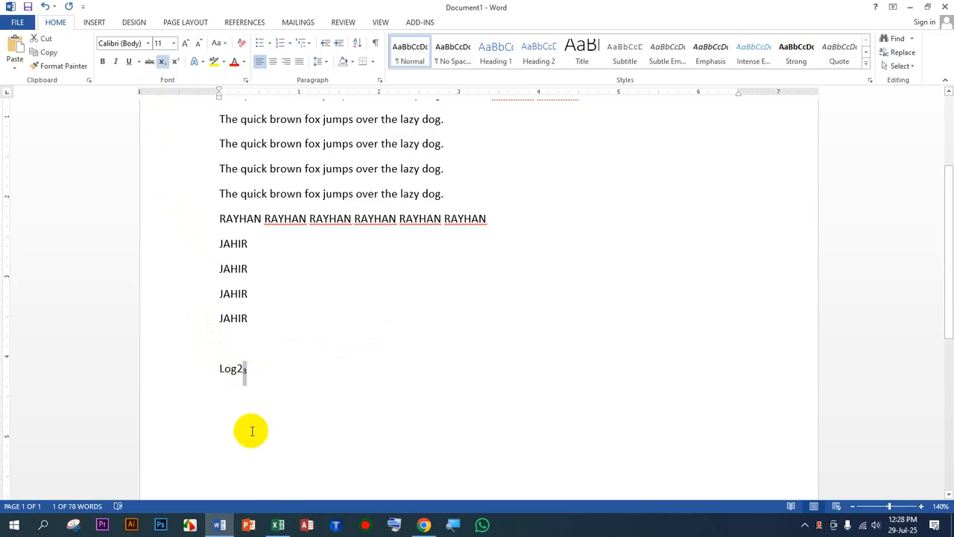
Step: Enter "H2SO4" on the blank line above the log expression
click(221, 347)
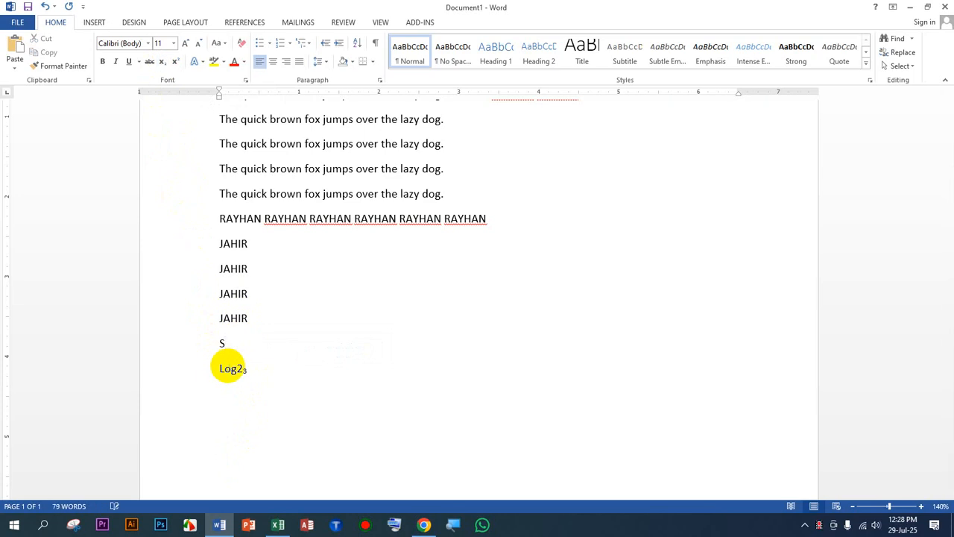
text(2)
key(BackSpace)
key(BackSpace)
text(H2SO4)
ctrl+scroll(245, 336, up, 6)
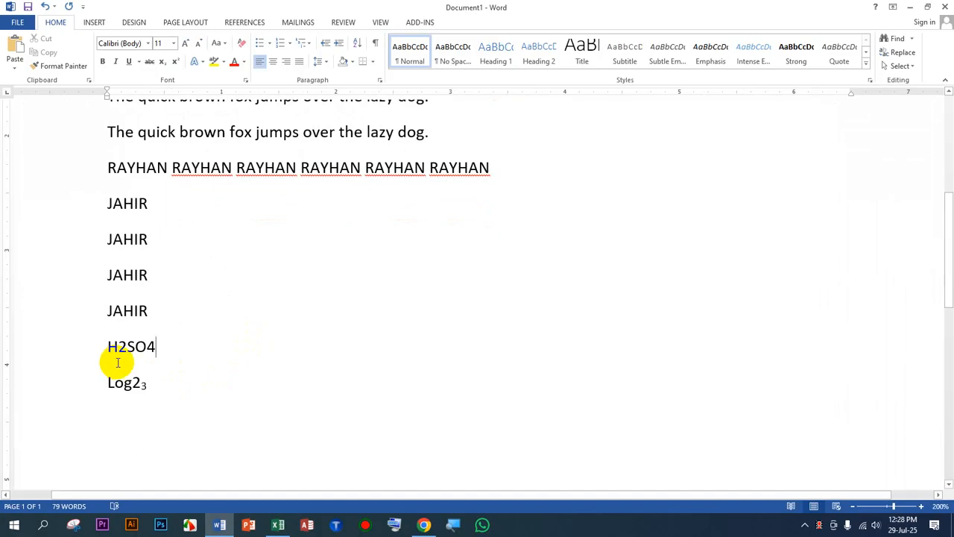
Step: Format the 2 and the 4 in "H2SO4" as subscript and clear the selection
drag(122, 347, 117, 345)
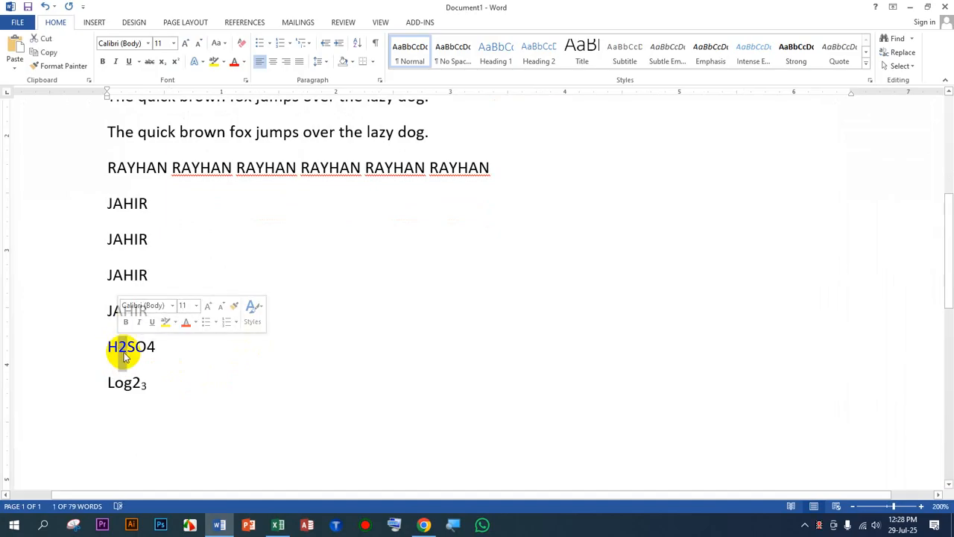
click(162, 62)
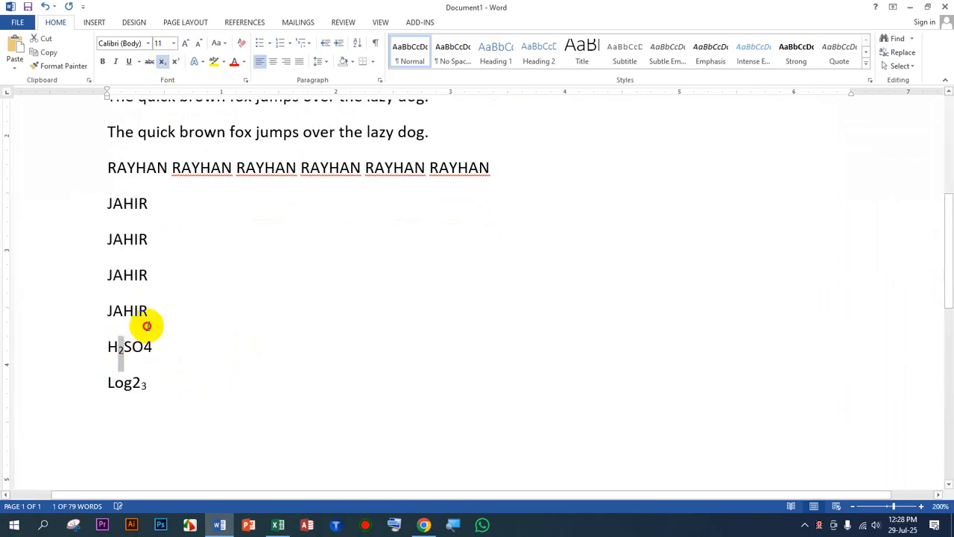
click(152, 346)
drag(152, 345, 145, 347)
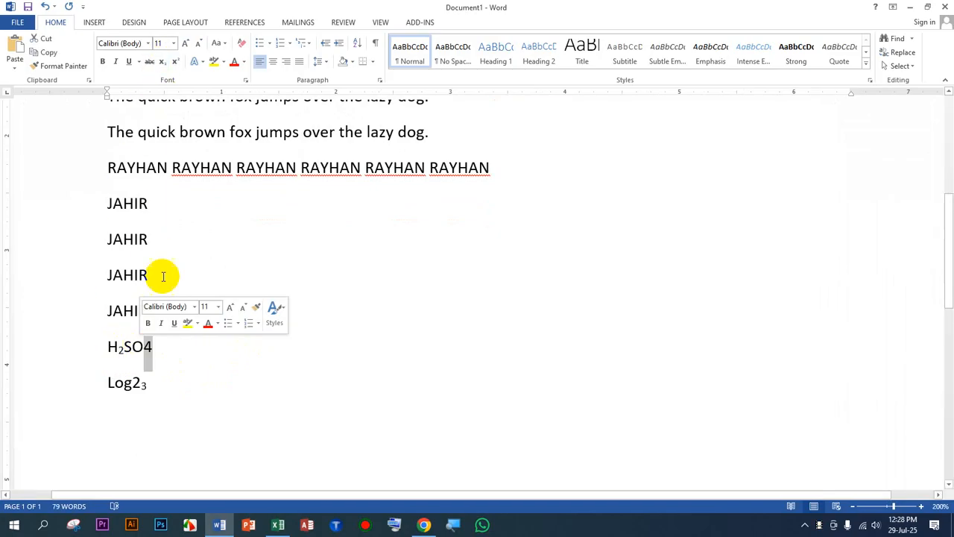
click(162, 62)
click(155, 349)
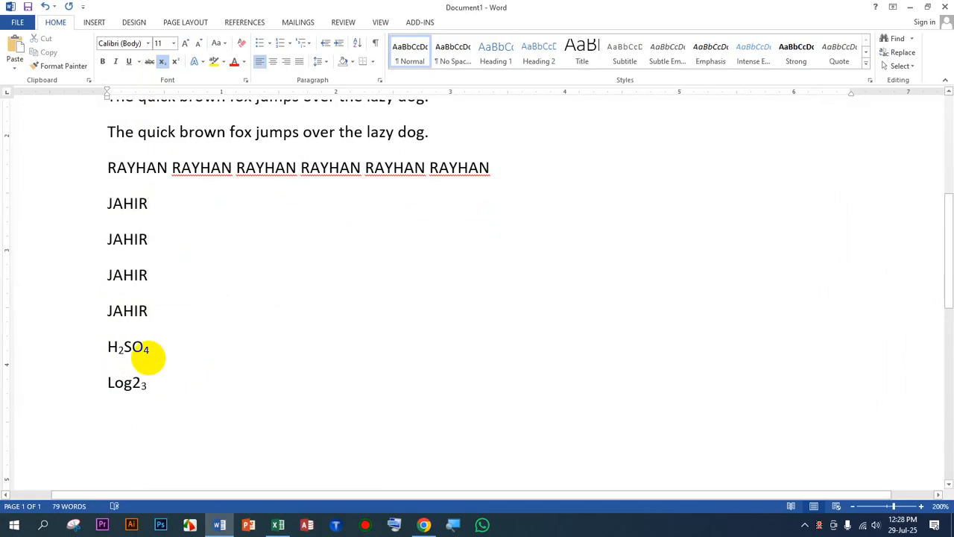
Step: Enter the sample text "gightuiohrg" in subscript after the 4 of the formula and delete it again
text(gightuiohrg)
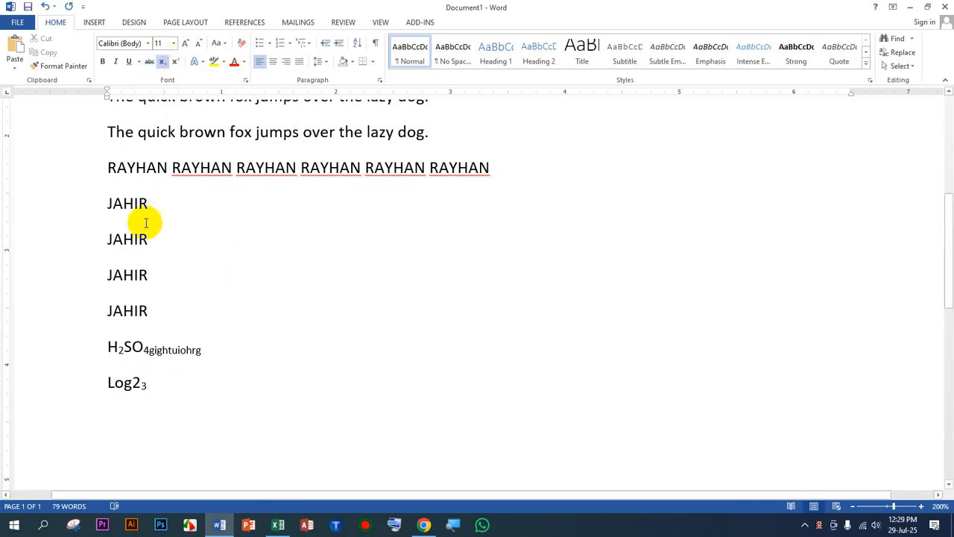
key(BackSpace)
key(BackSpace)
key(BackSpace)
key(BackSpace)
key(BackSpace)
key(BackSpace)
key(BackSpace)
key(BackSpace)
key(BackSpace)
key(BackSpace)
key(BackSpace)
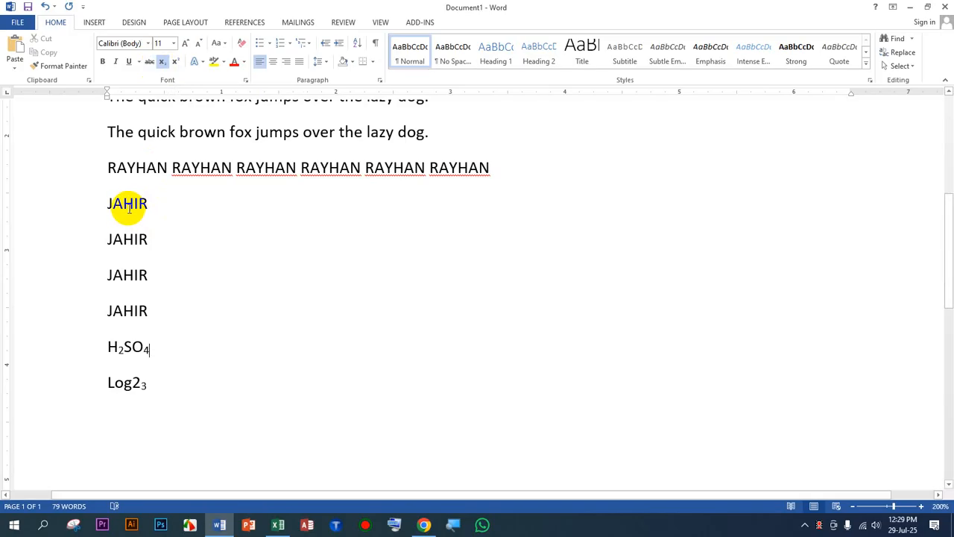
Step: Turn off subscript and enter "htgfghjgfhgf" as normal text after the H2SO4 formula, separated by a space
click(161, 62)
text(htgfghjgfhgf)
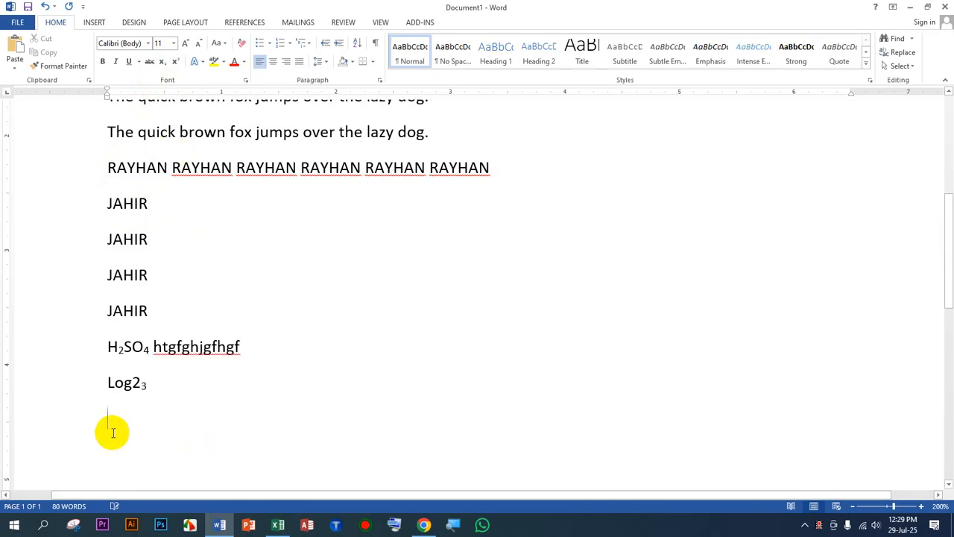
Step: Enter "(a+b)2" on the empty line below the log expression
click(164, 406)
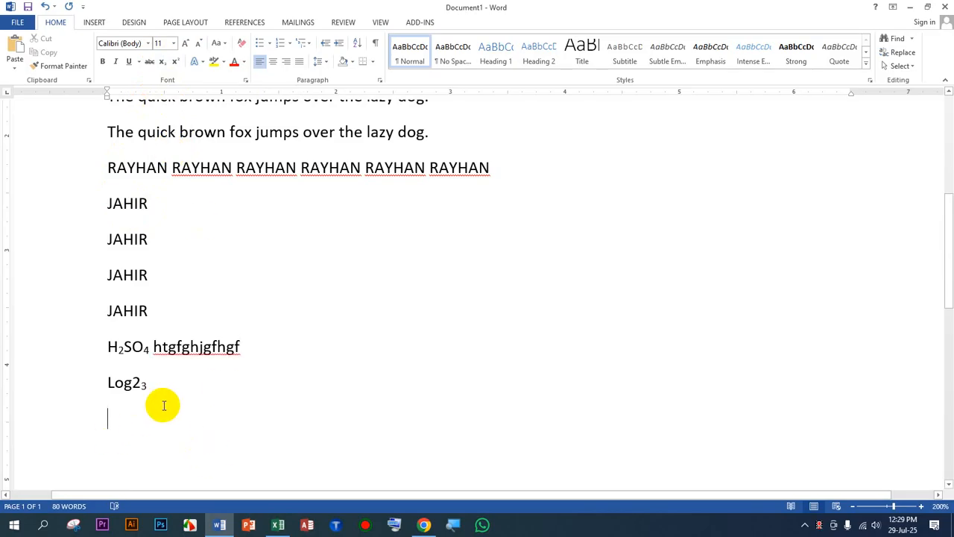
text((a)
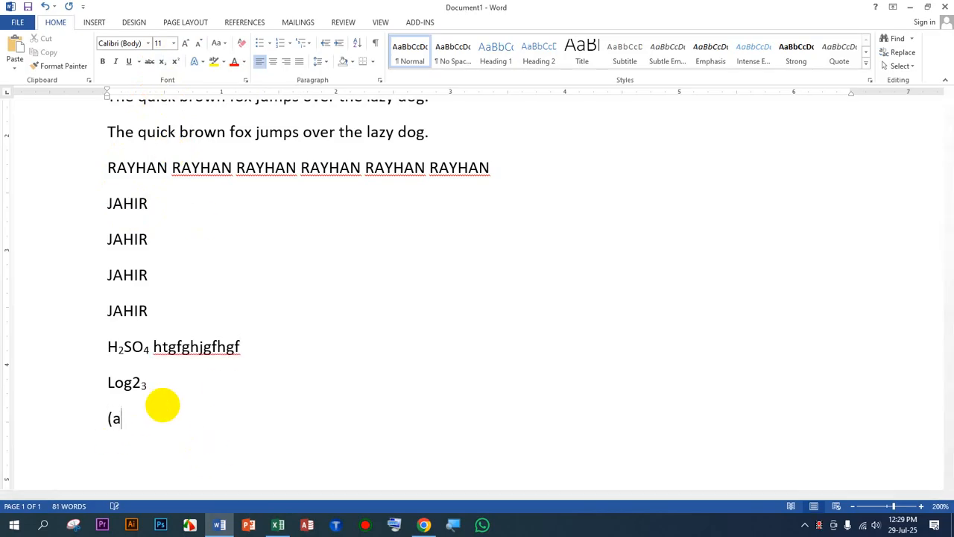
text(+b()
key(BackSpace)
text()2)
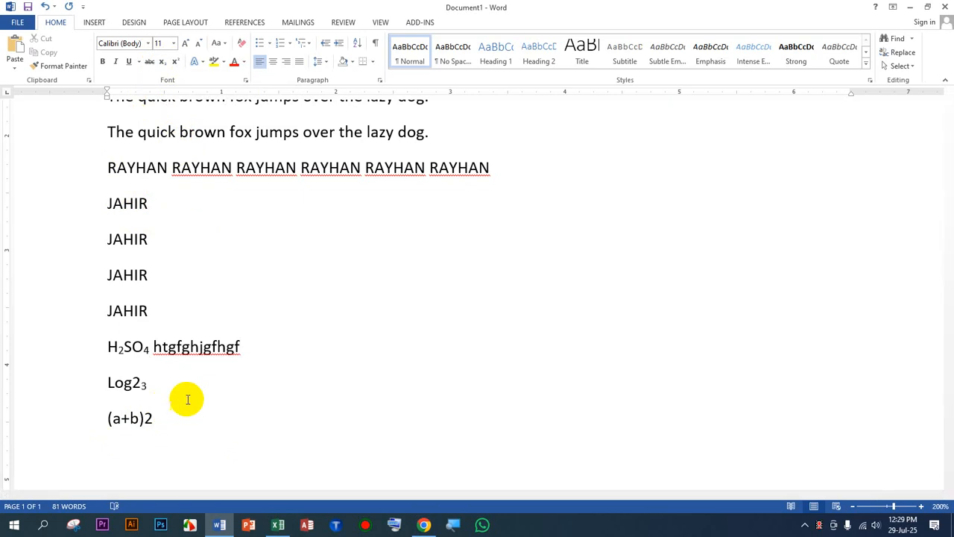
Step: Format the 2 after the closing bracket of "(a+b)2" as superscript and clear the selection
drag(153, 417, 146, 417)
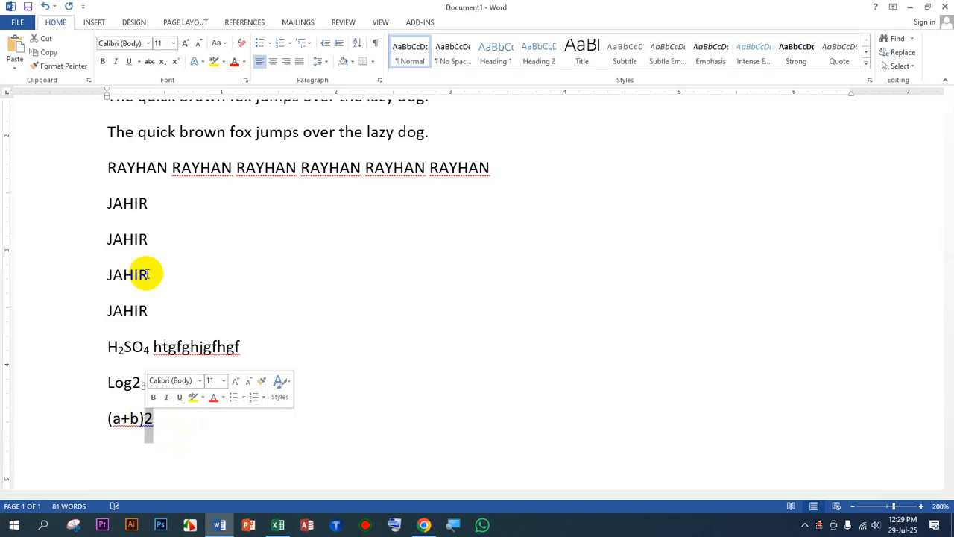
click(174, 62)
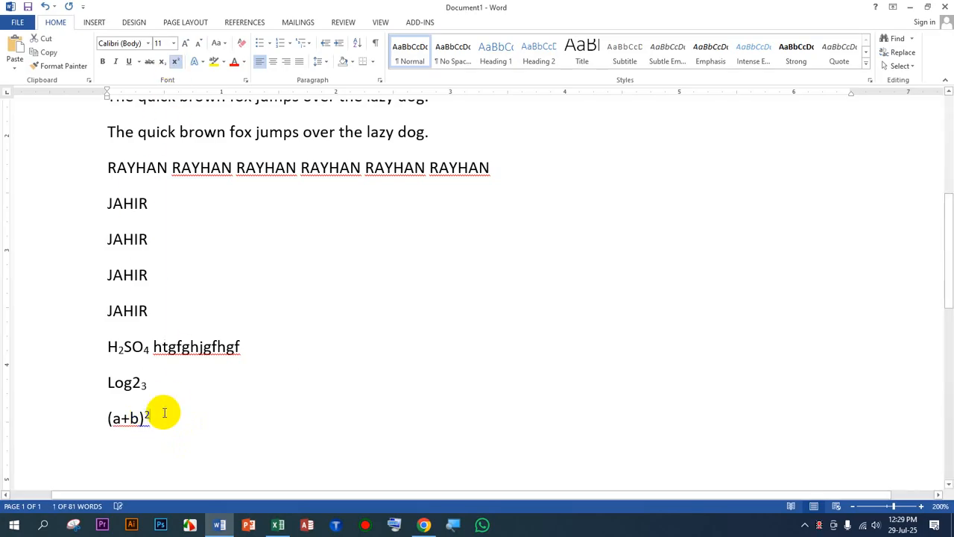
click(163, 412)
Step: Turn off superscript and continue the equation in normal text with "=a2+2ab+b2"
text(=)
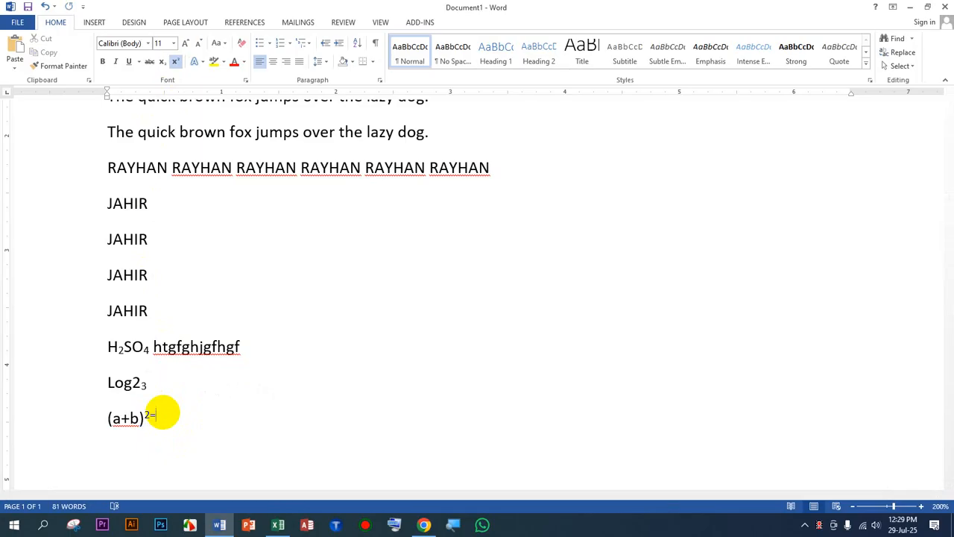
key(BackSpace)
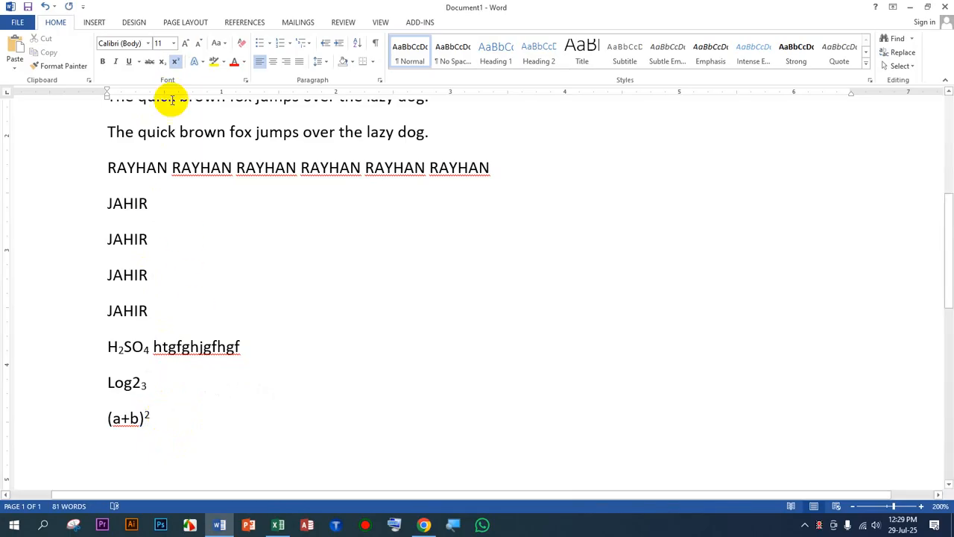
click(172, 60)
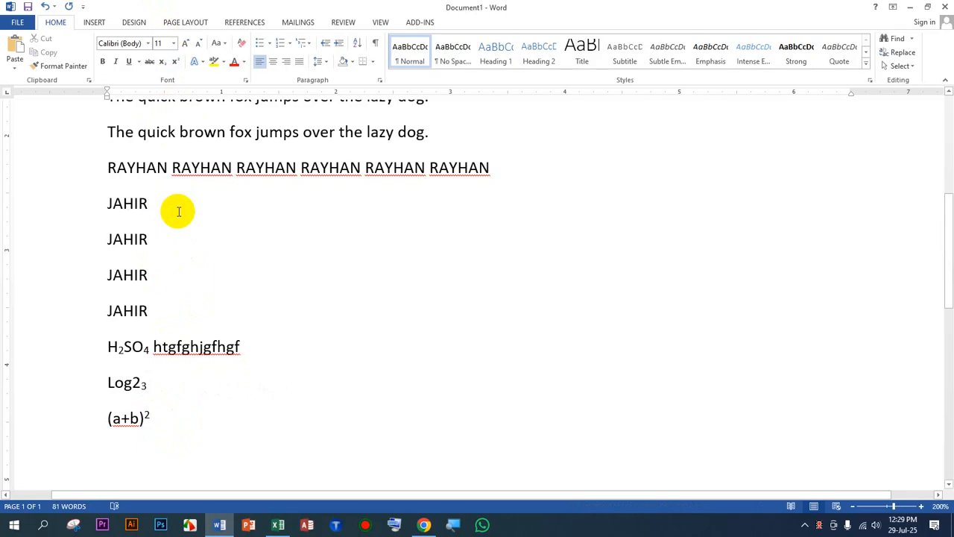
text(=a)
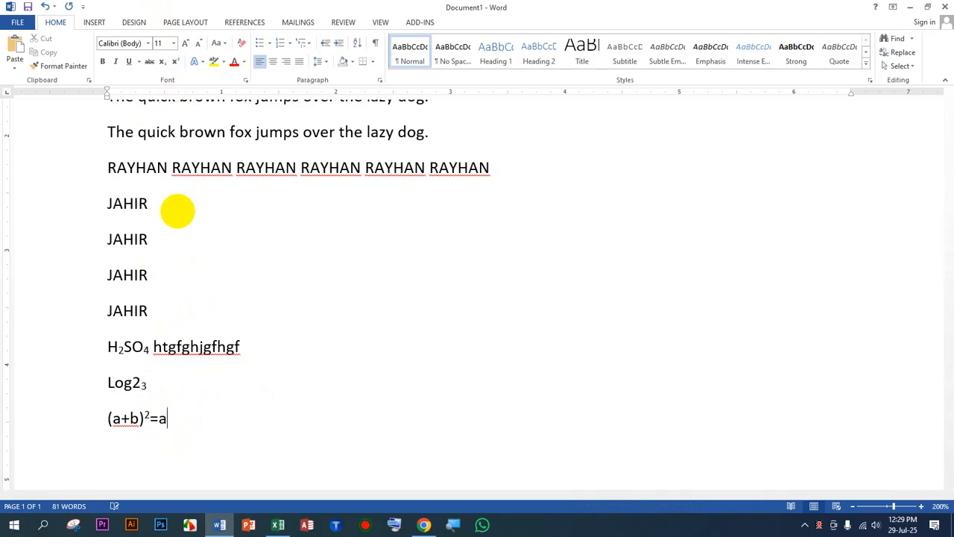
text(2+2ab+b2)
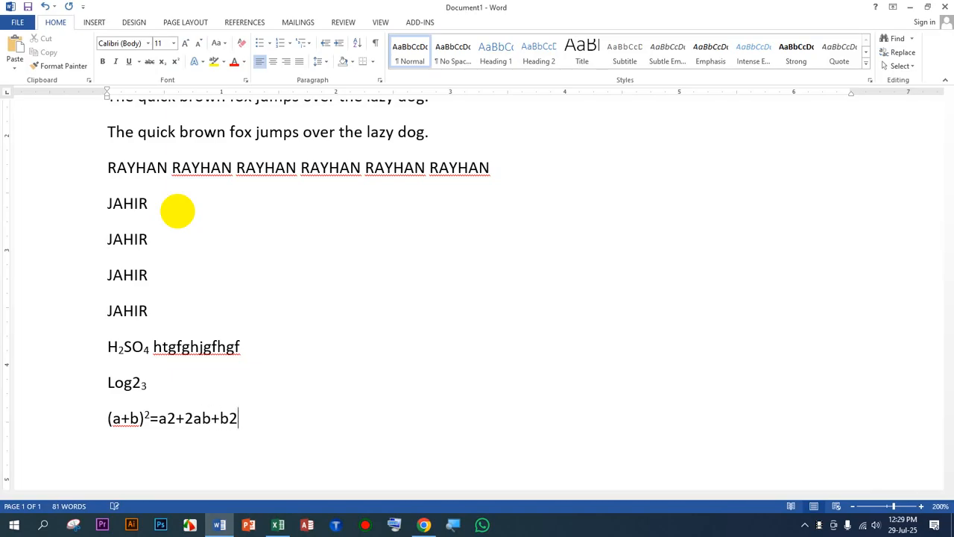
Step: Format the 2 after a and the 2 after the final b in the equation as superscript
drag(181, 416, 170, 415)
click(170, 419)
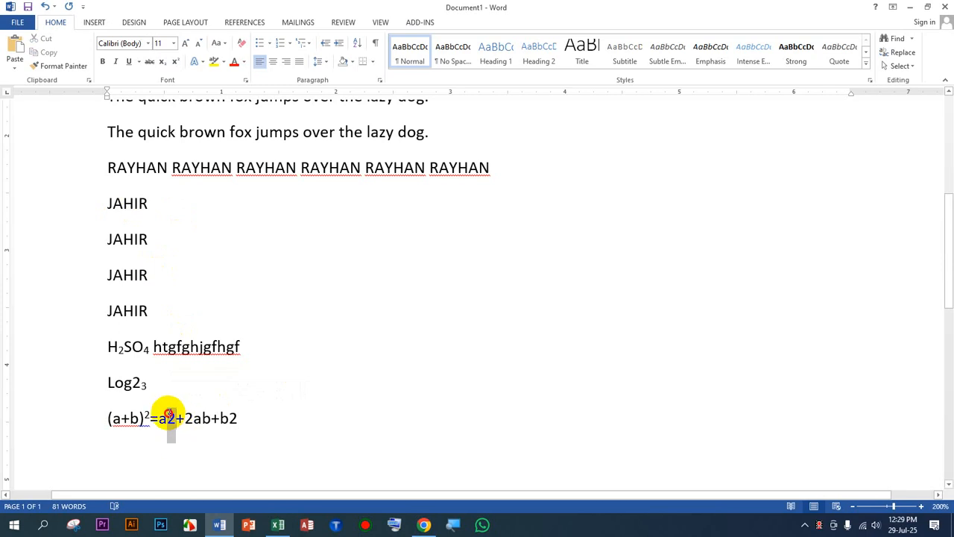
click(174, 61)
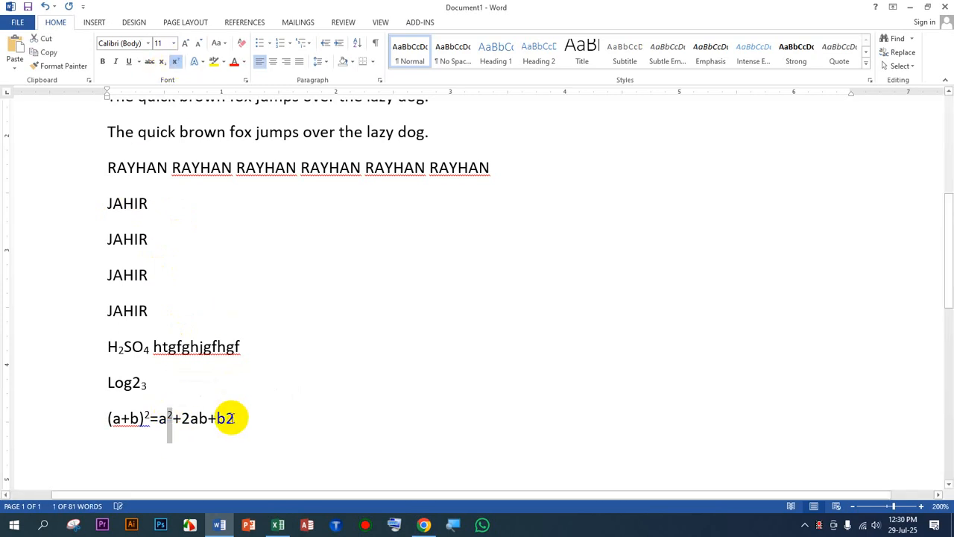
drag(234, 417, 226, 417)
click(178, 65)
click(300, 375)
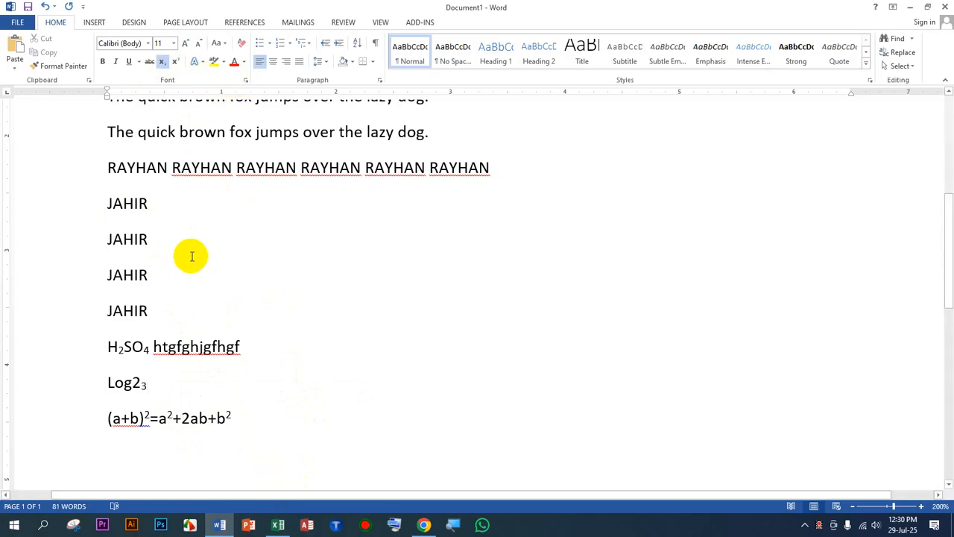
Step: Try bold shadowed text effects on the first of the four single-name lines, ending with the first black preset in the gallery
click(139, 188)
drag(140, 189, 102, 204)
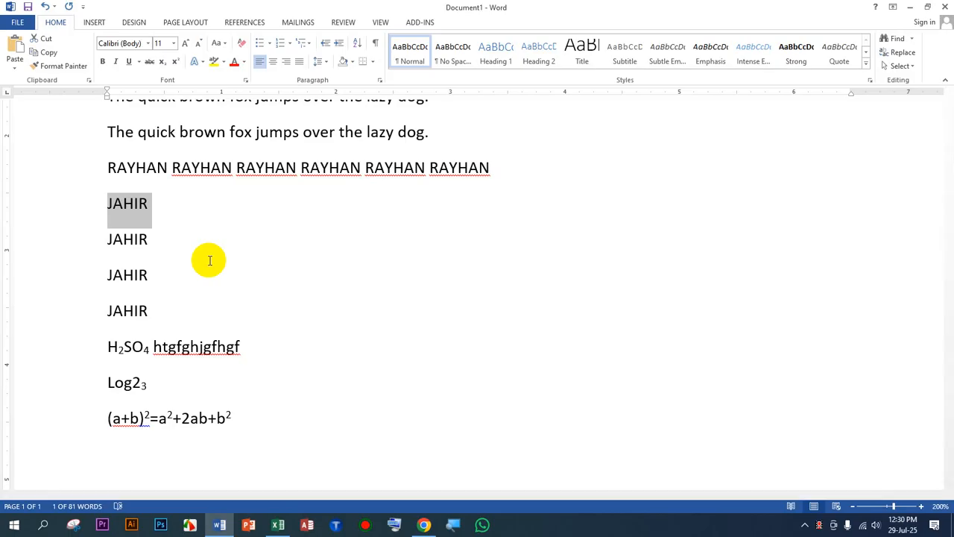
click(194, 63)
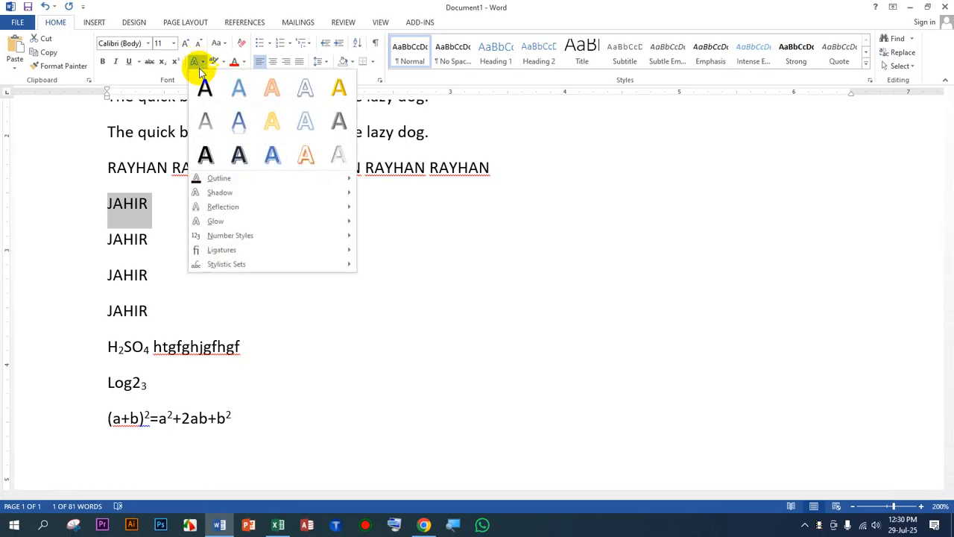
click(238, 155)
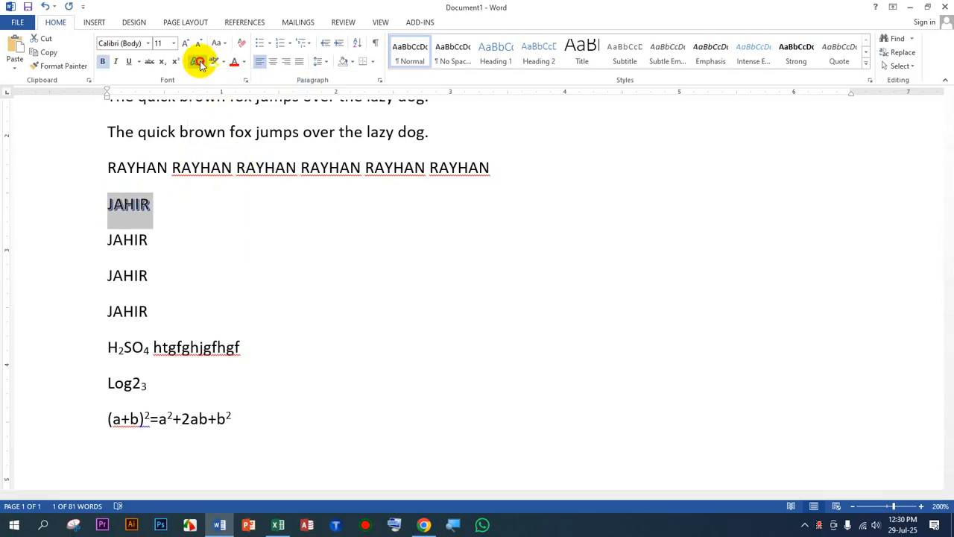
click(199, 64)
click(207, 154)
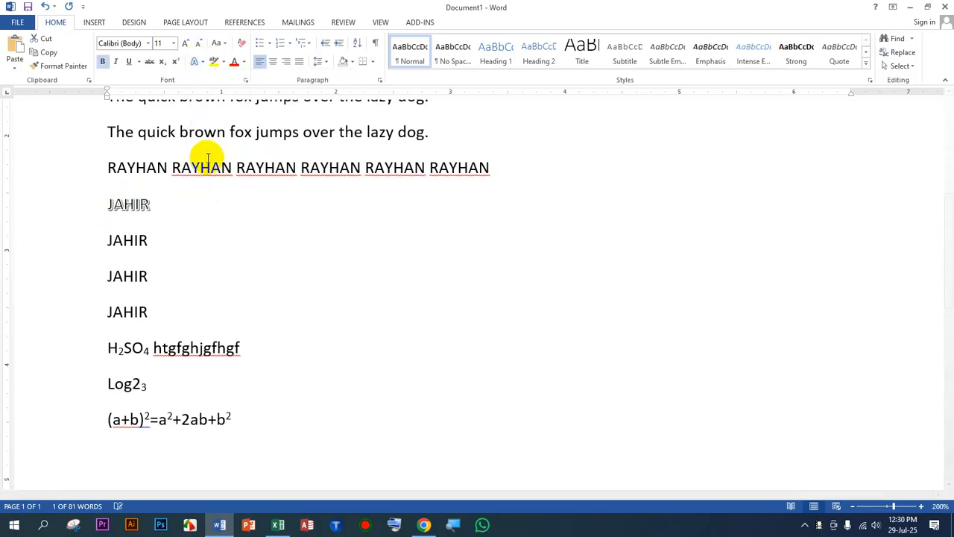
click(195, 63)
click(202, 88)
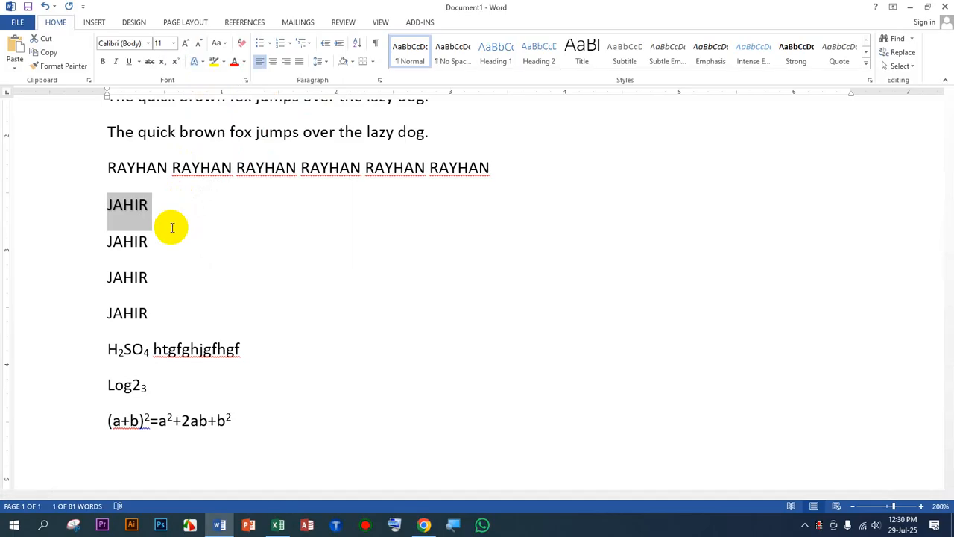
Step: Highlight the second-to-last "The quick brown fox" sentence in dark blue and remove the highlight again
scroll(172, 228, up, 2)
click(91, 210)
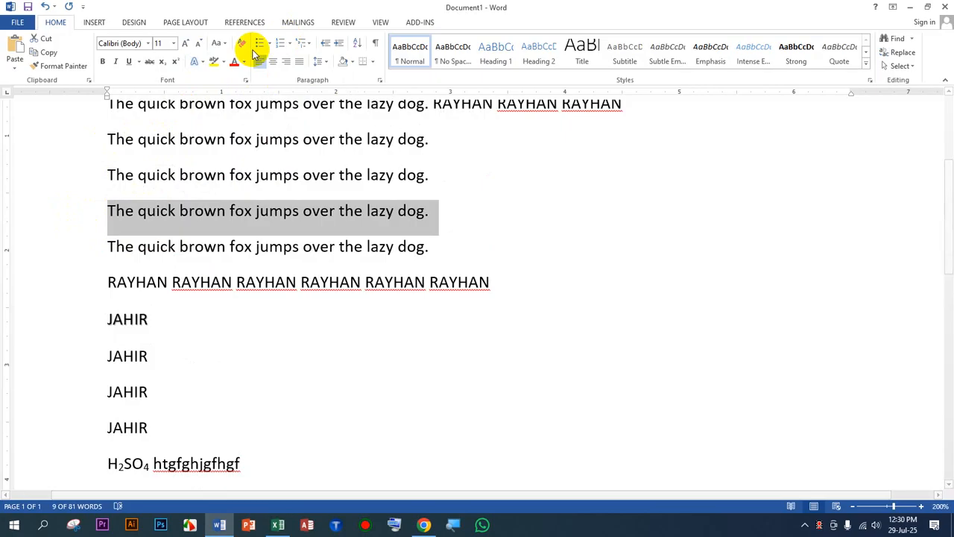
click(223, 61)
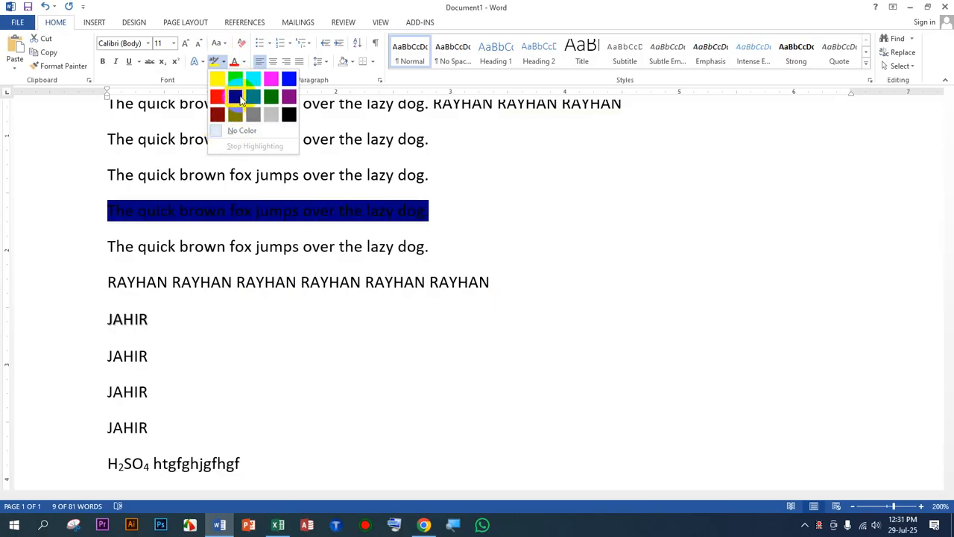
click(237, 98)
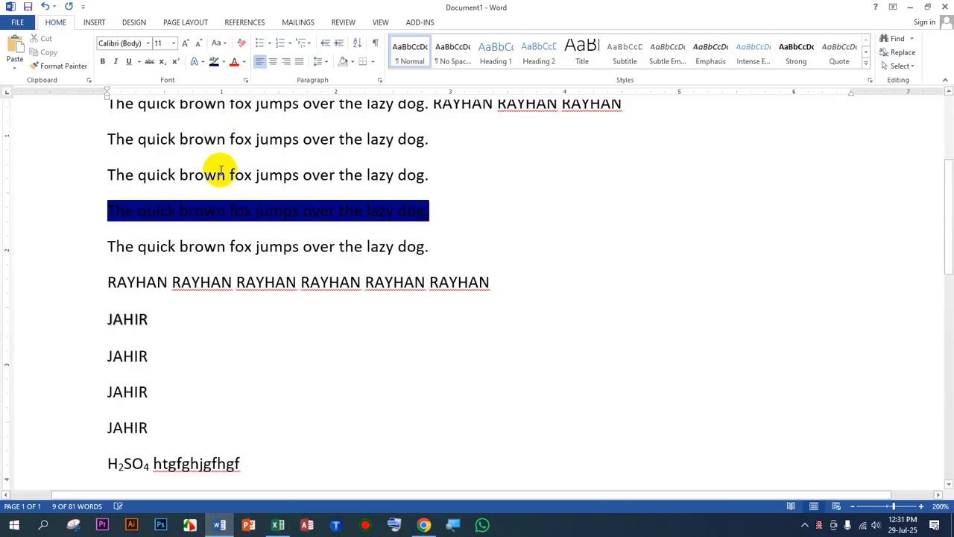
click(223, 62)
click(224, 128)
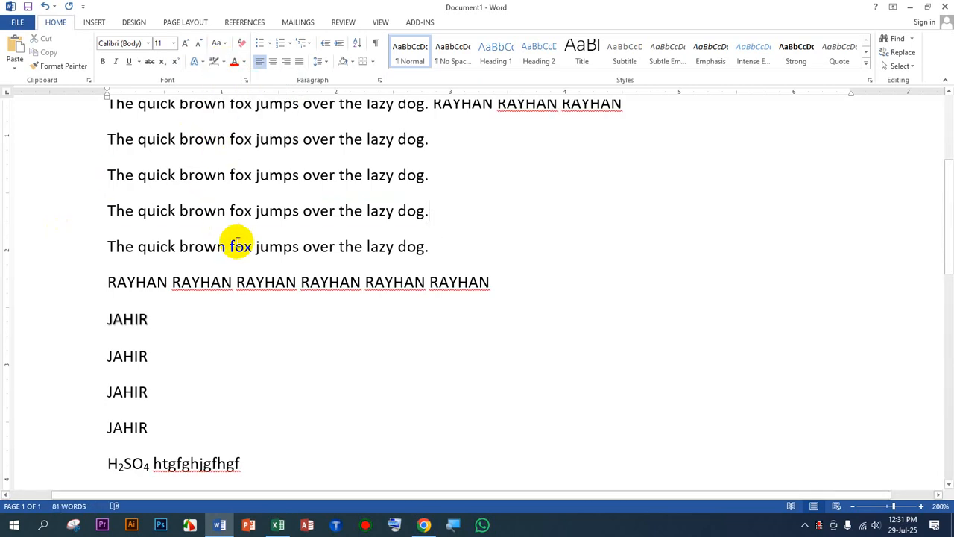
click(257, 149)
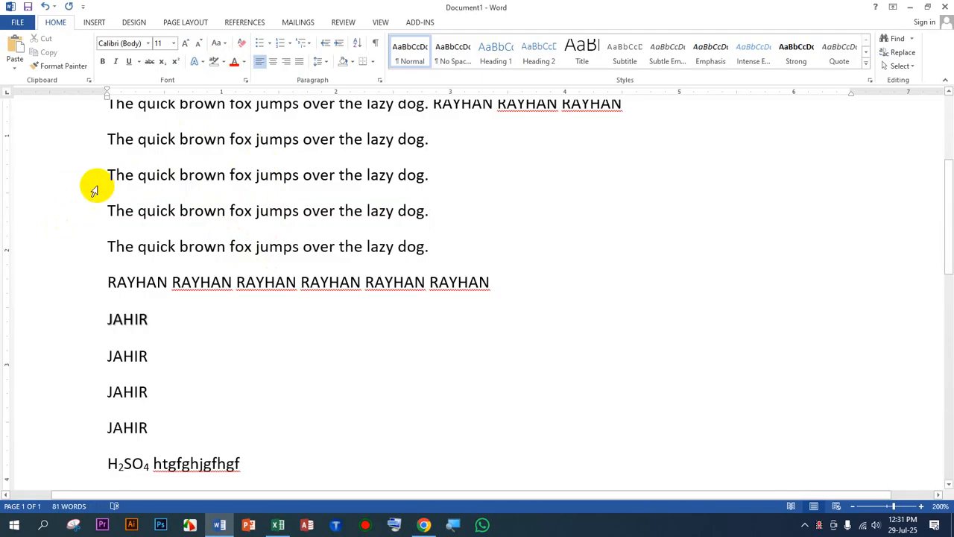
Step: Set the font color of the third-to-last "The quick brown fox" sentence to Automatic and its font size to 22
click(53, 175)
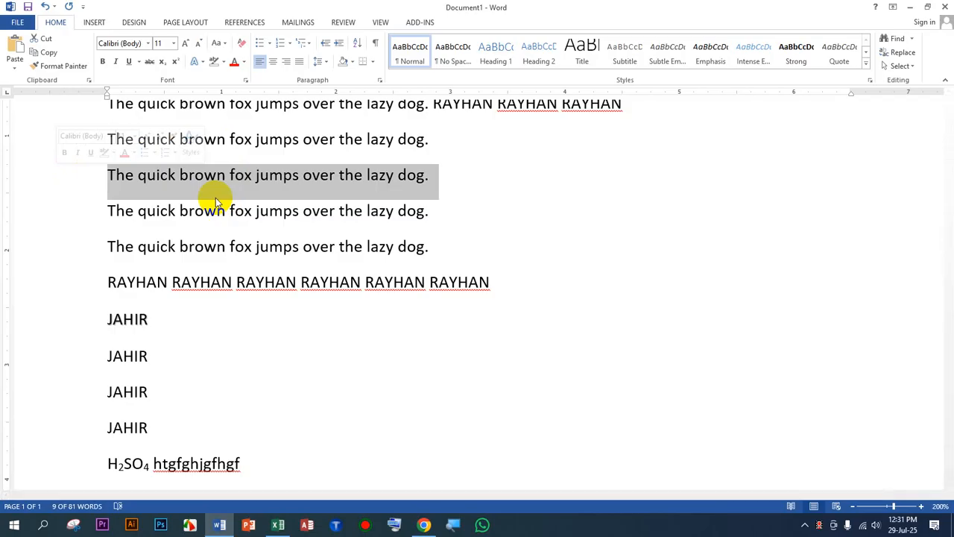
click(244, 62)
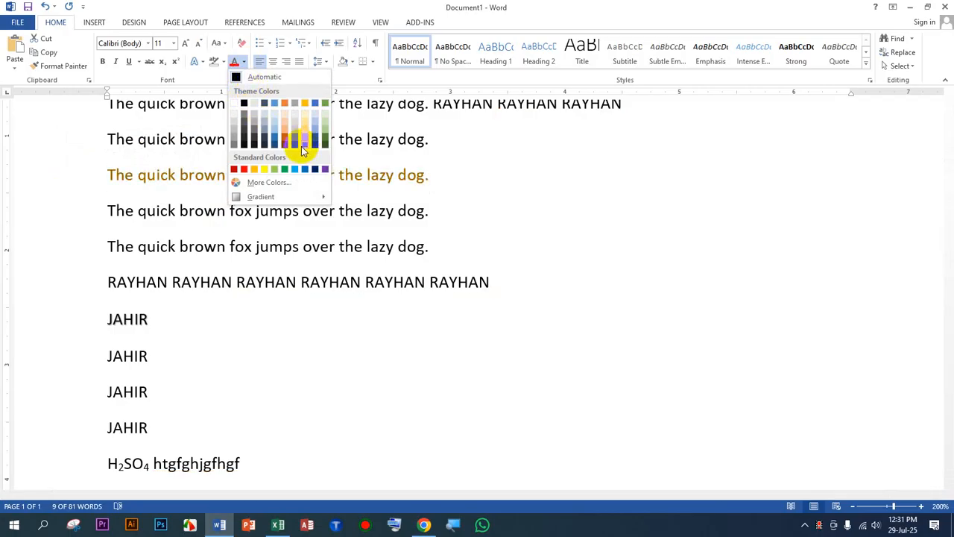
click(262, 77)
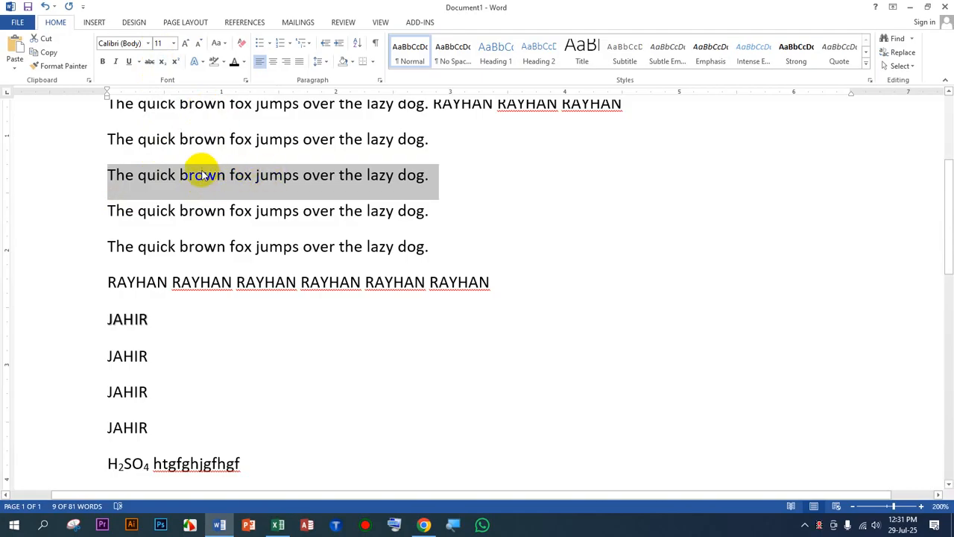
click(172, 44)
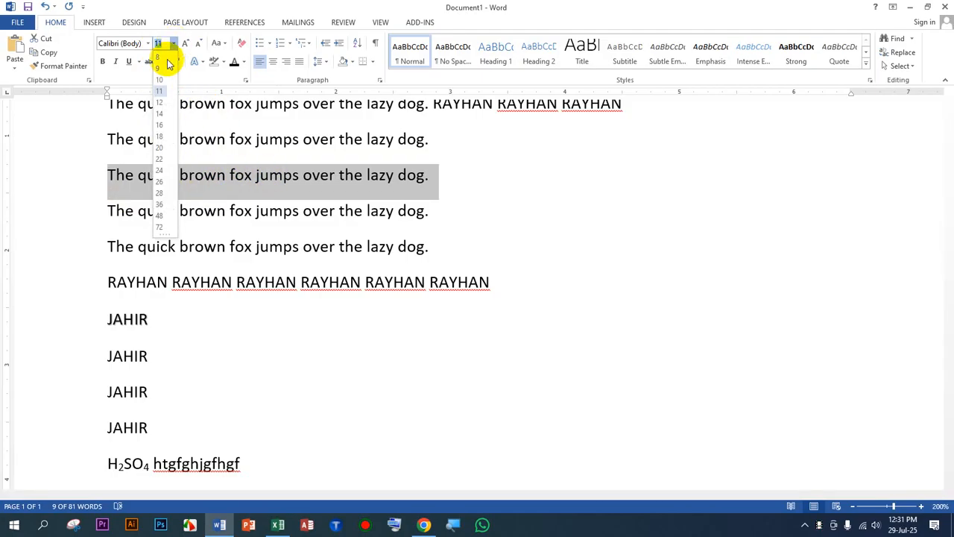
click(158, 158)
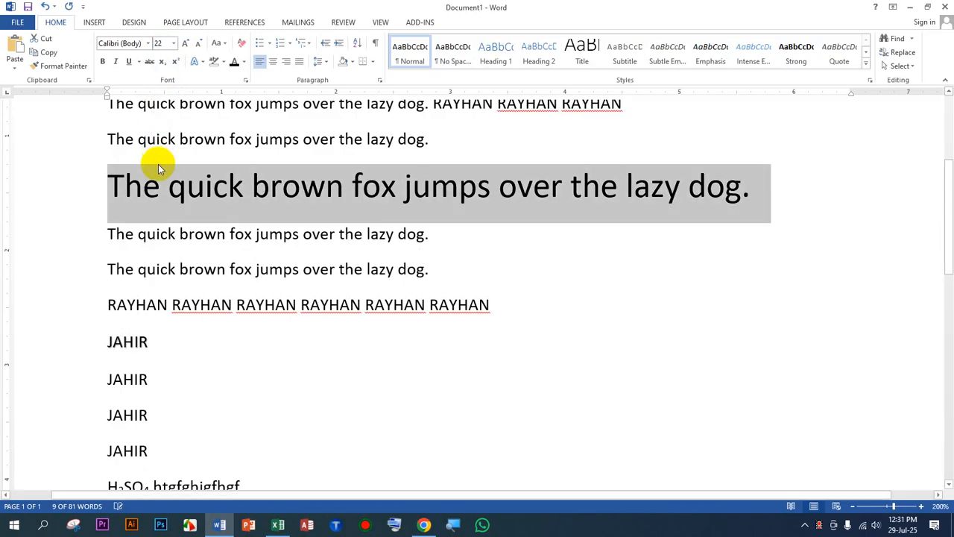
Step: Try font size 72 on the third-to-last "The quick brown fox" sentence and set its font size to 8
click(173, 43)
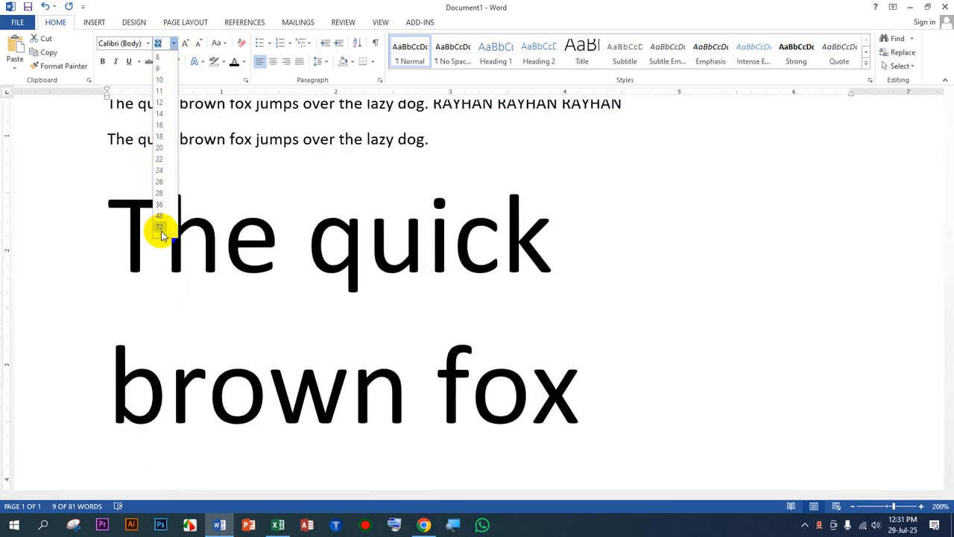
click(161, 230)
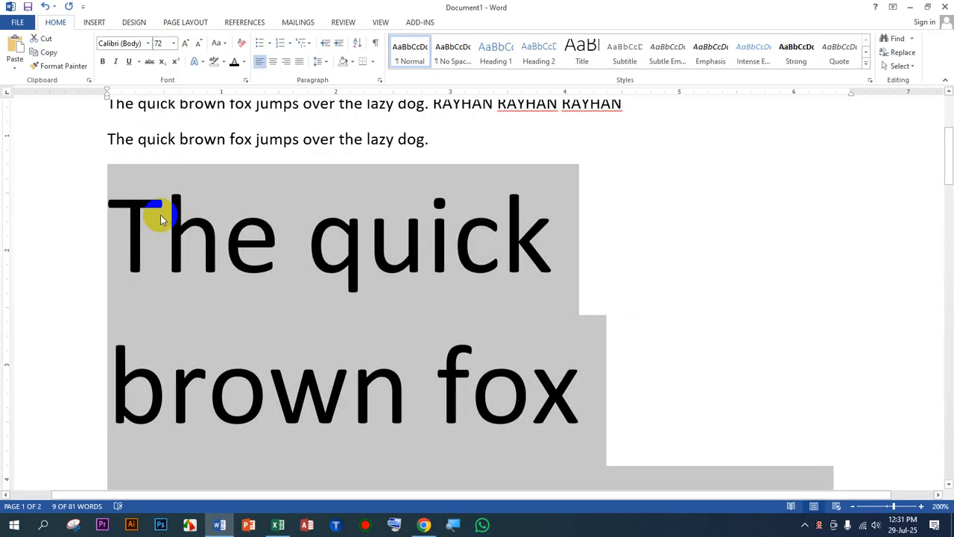
click(173, 43)
click(161, 55)
Step: Select the name on the document's first line and set its font size to 100
scroll(179, 223, up, 5)
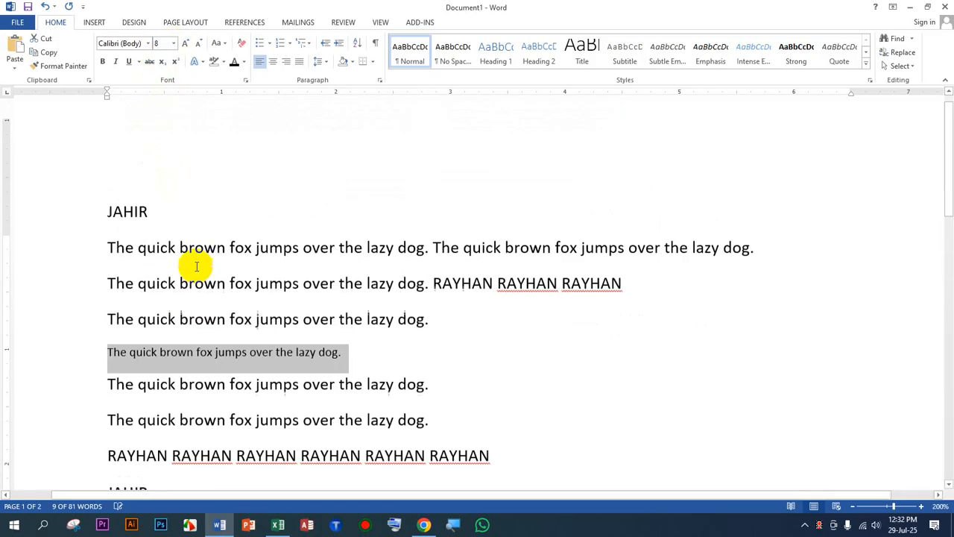
click(94, 245)
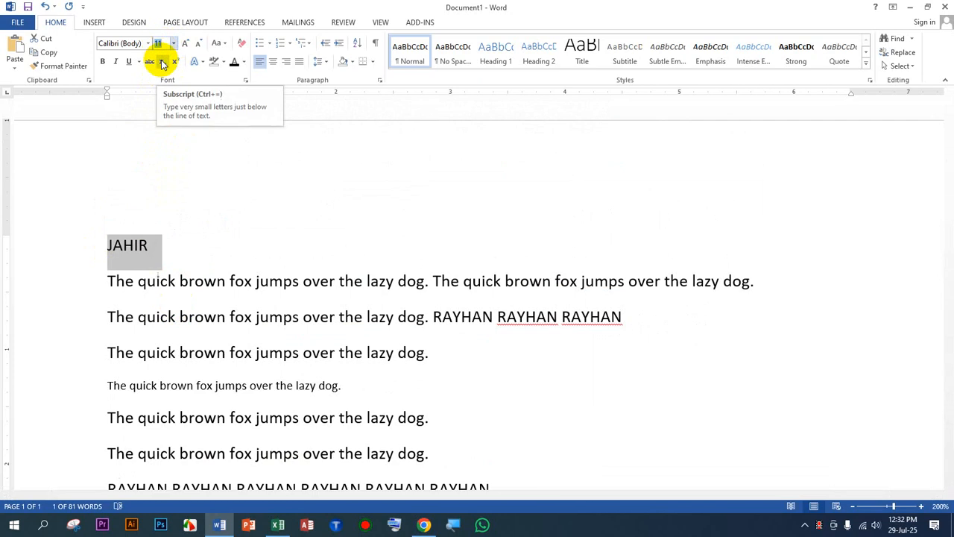
key(BackSpace)
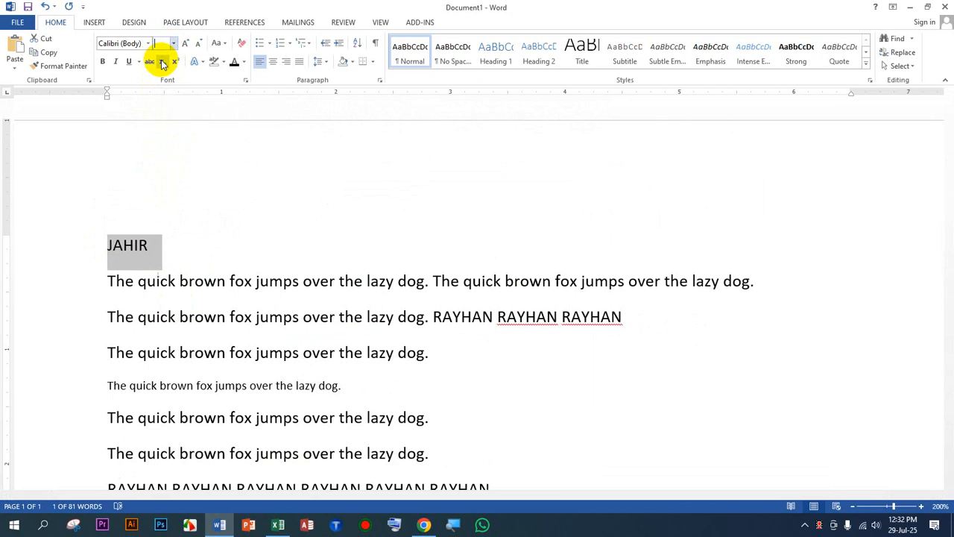
text(100)
key(Return)
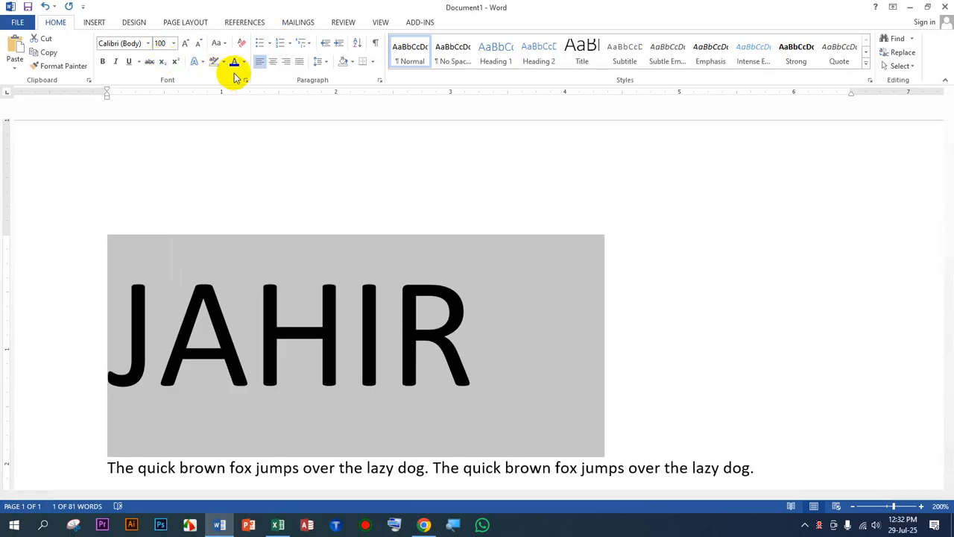
Step: Enlarge the first-line name in steps with Increase Font Size and reduce it to 24 with Decrease Font Size
click(188, 46)
click(186, 45)
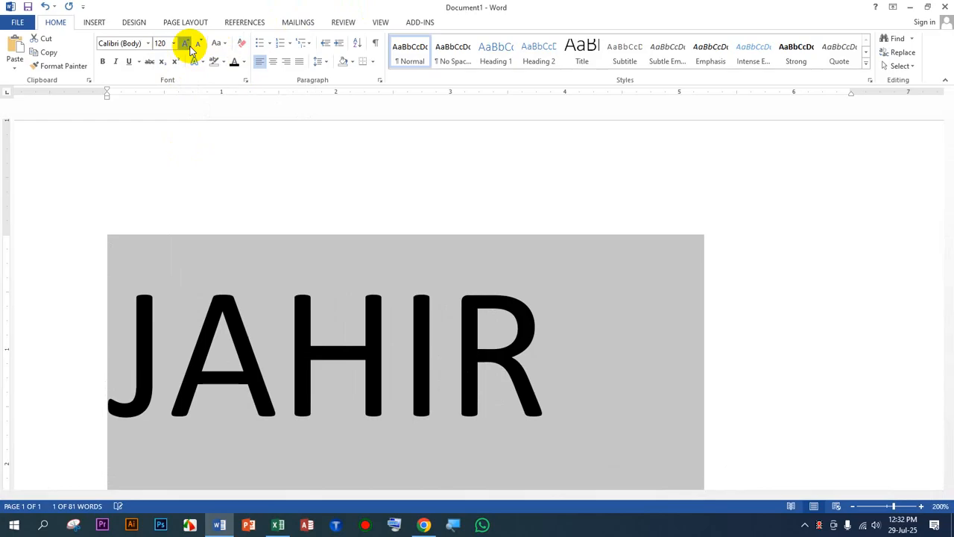
click(186, 45)
click(198, 45)
click(198, 44)
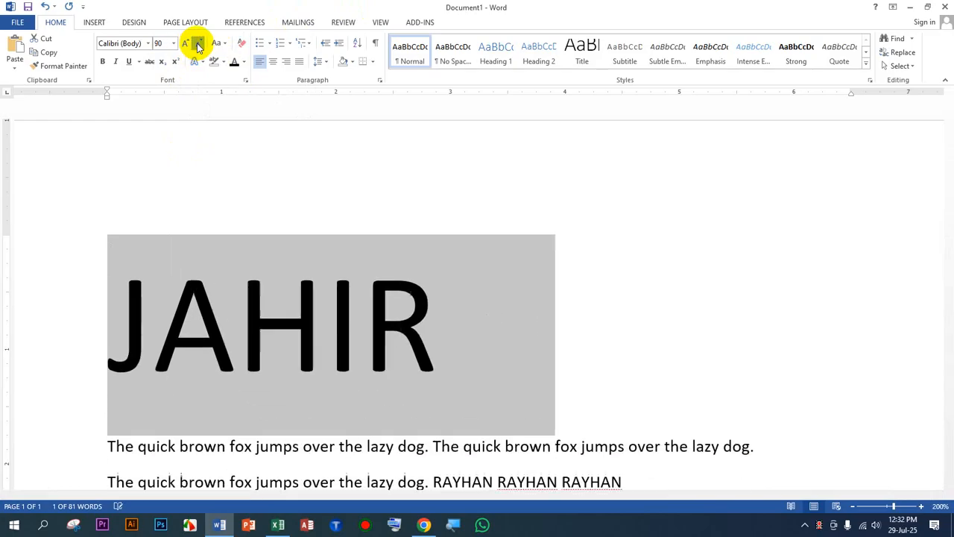
click(199, 44)
click(198, 44)
click(198, 45)
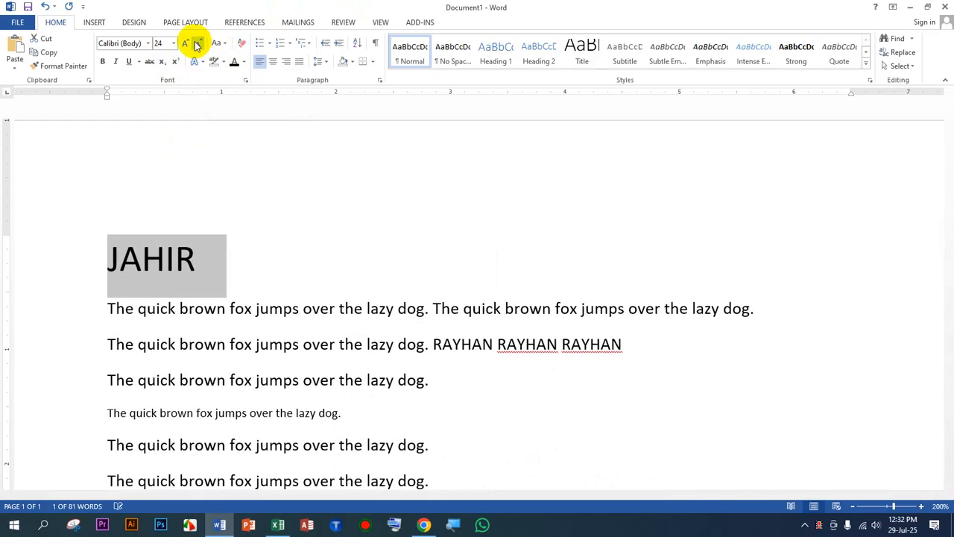
Step: Increase the font size of the first-line name in steps up to 36
click(174, 43)
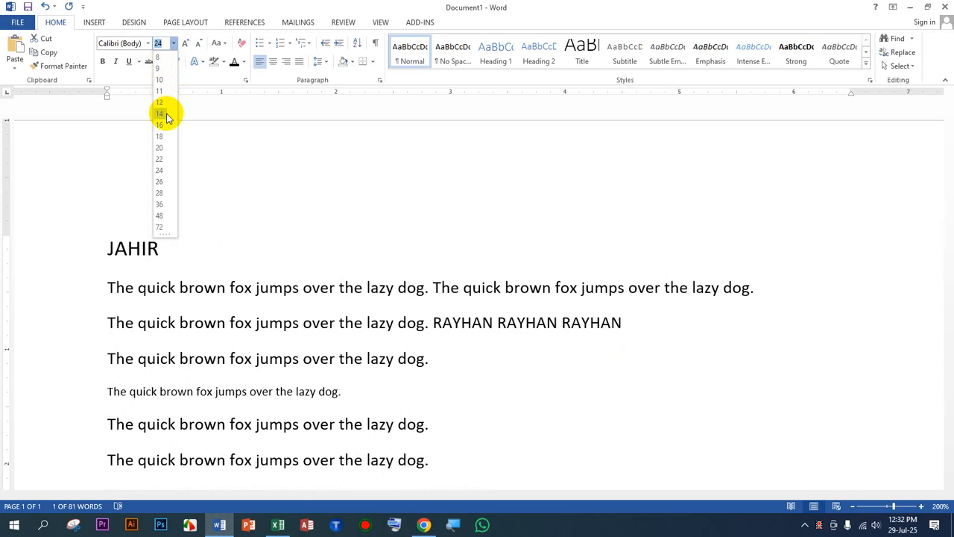
click(185, 45)
click(187, 45)
click(187, 46)
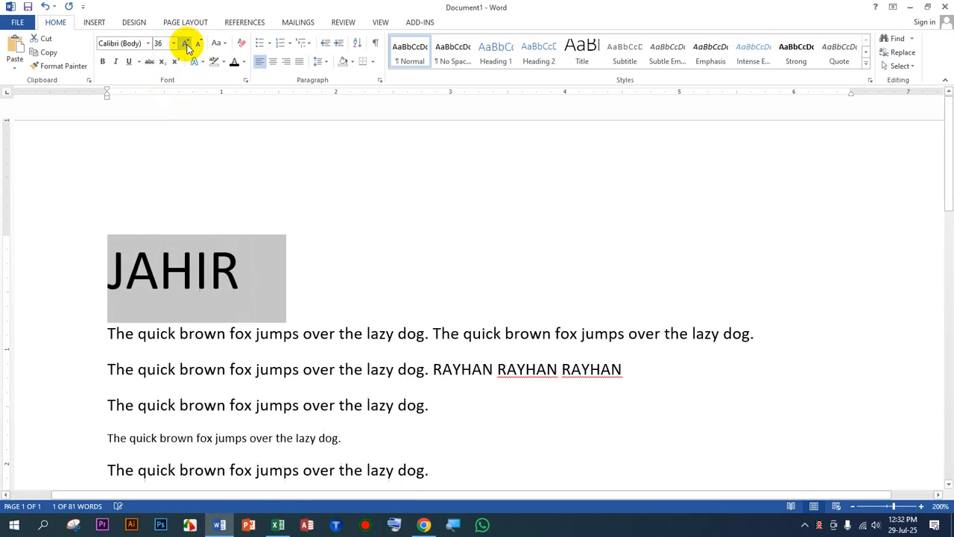
Step: Decrease the font size of the first-line name in steps down to 9
click(198, 46)
click(197, 45)
click(198, 45)
click(198, 45)
click(197, 45)
click(198, 46)
click(198, 45)
click(198, 45)
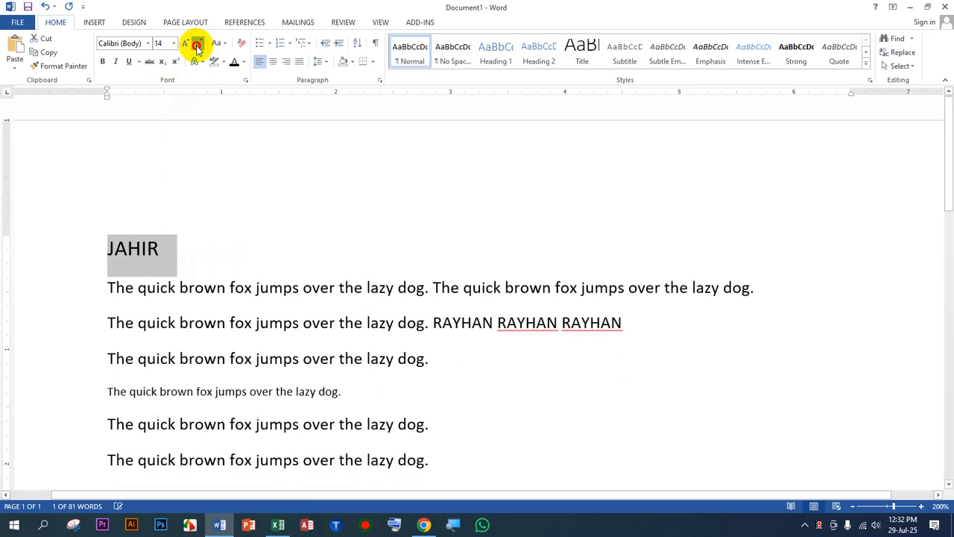
click(198, 45)
click(198, 46)
click(197, 46)
click(197, 46)
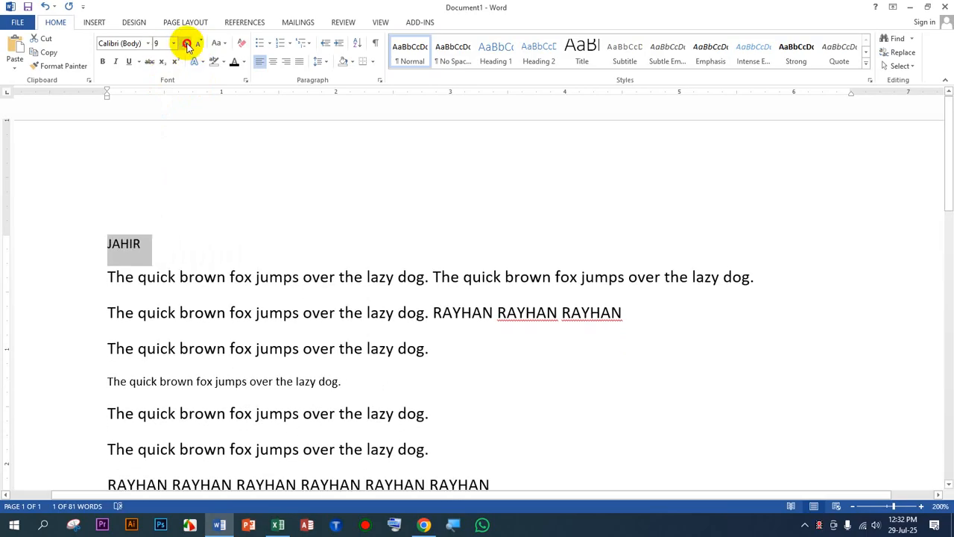
Step: Increase the font size of the first-line name in steps up to 14
click(187, 45)
click(187, 45)
click(188, 45)
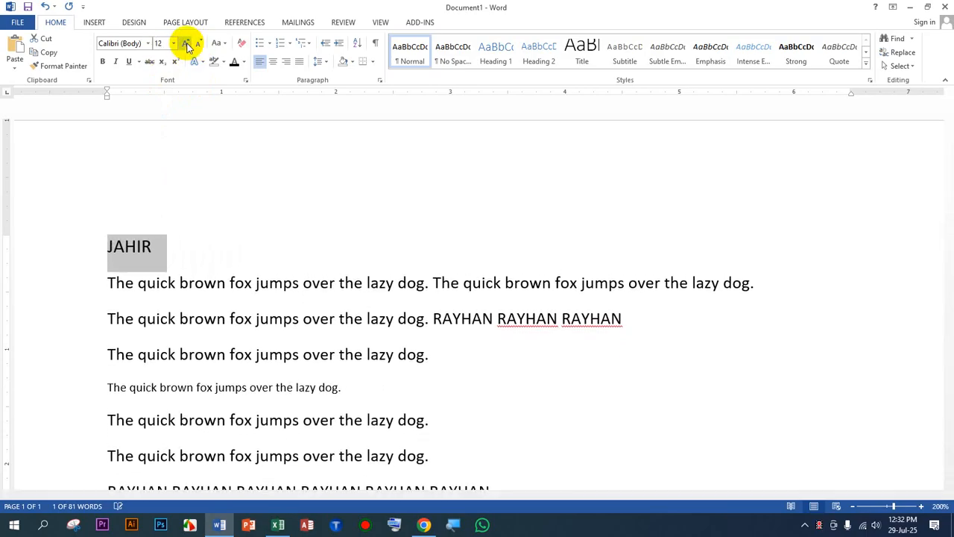
click(187, 46)
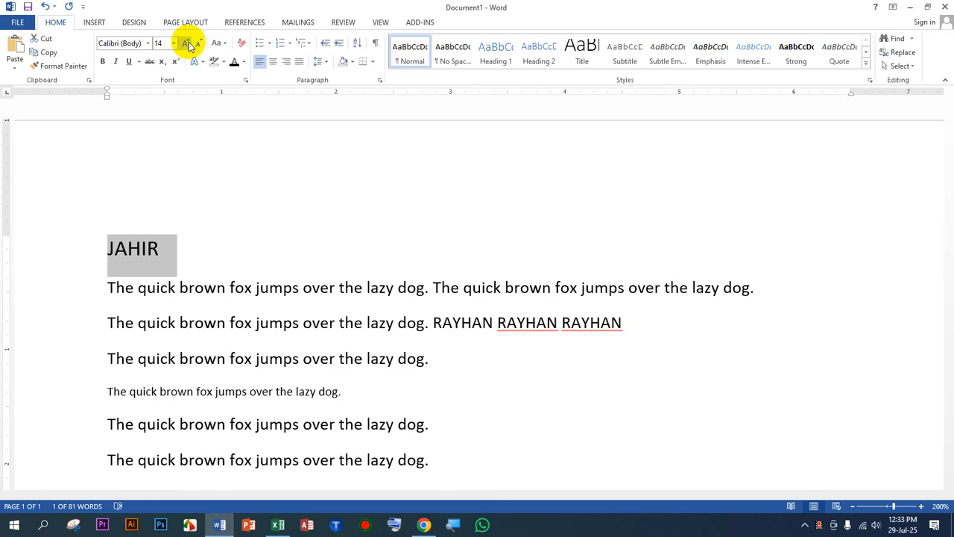
Step: Try the fonts Broadway, Algerian and Blackadder ITC one after another on the first-line name
click(148, 44)
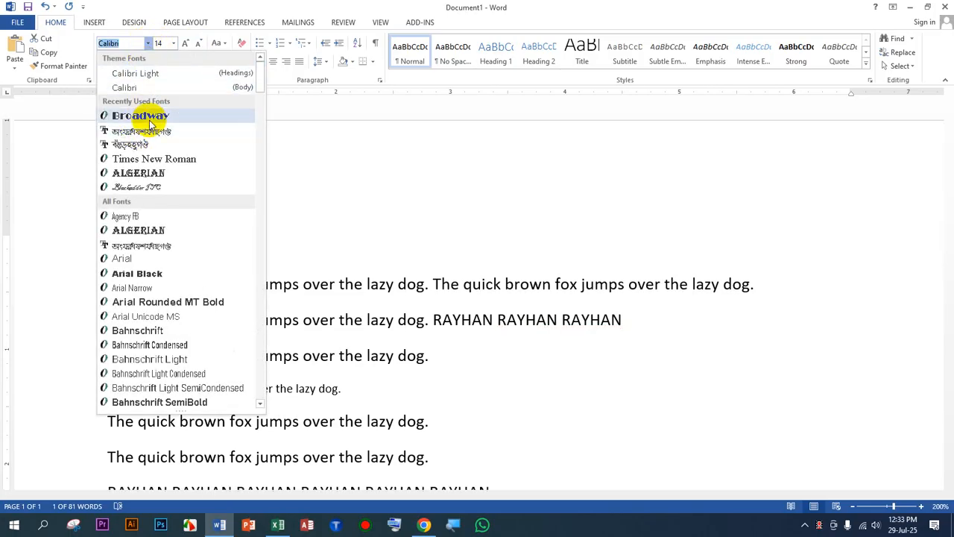
click(149, 120)
click(148, 44)
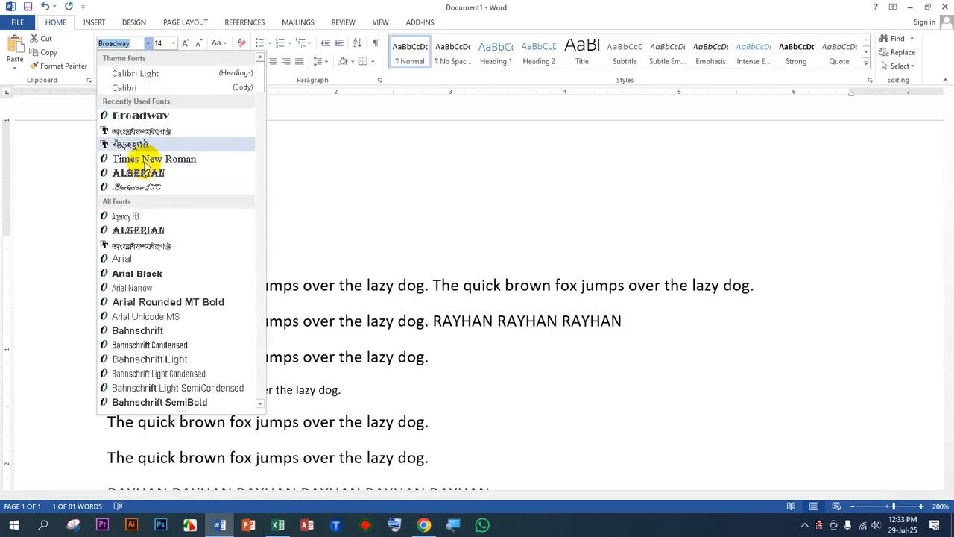
click(139, 172)
click(149, 44)
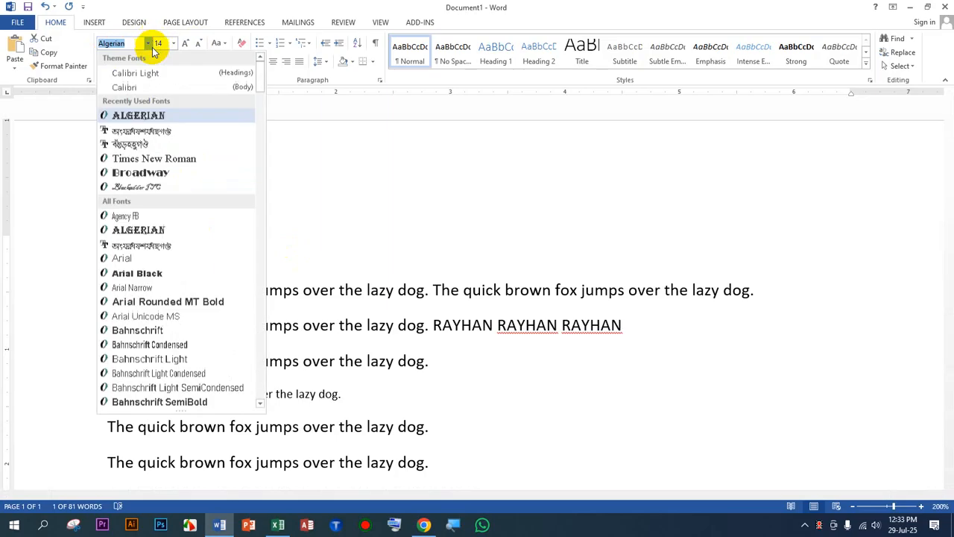
click(149, 186)
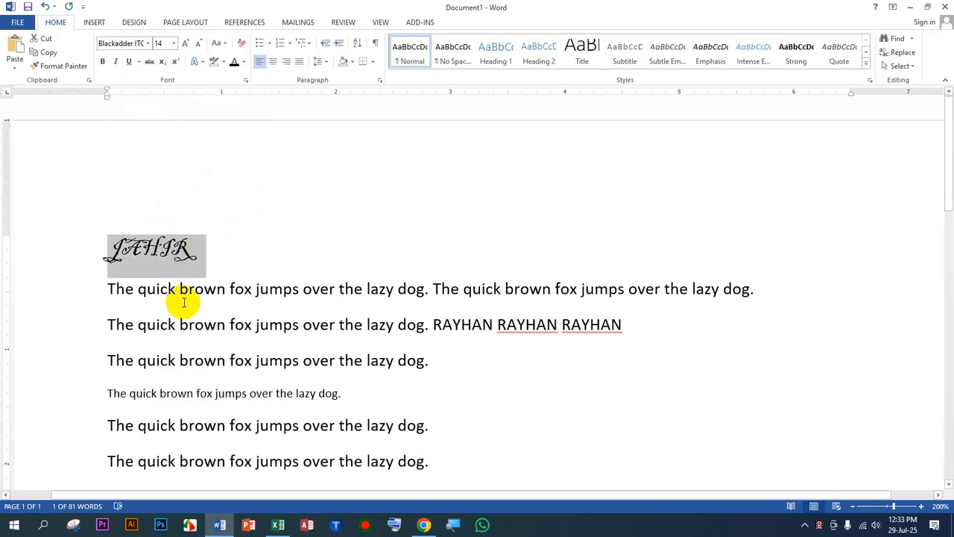
Step: Set the font of the first-line name to Times New Roman and deselect the line
click(148, 43)
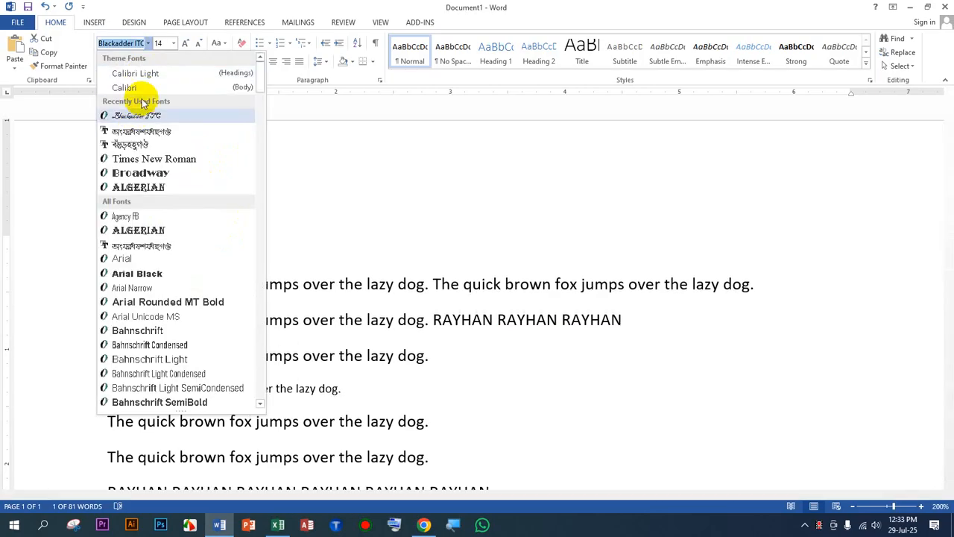
click(141, 158)
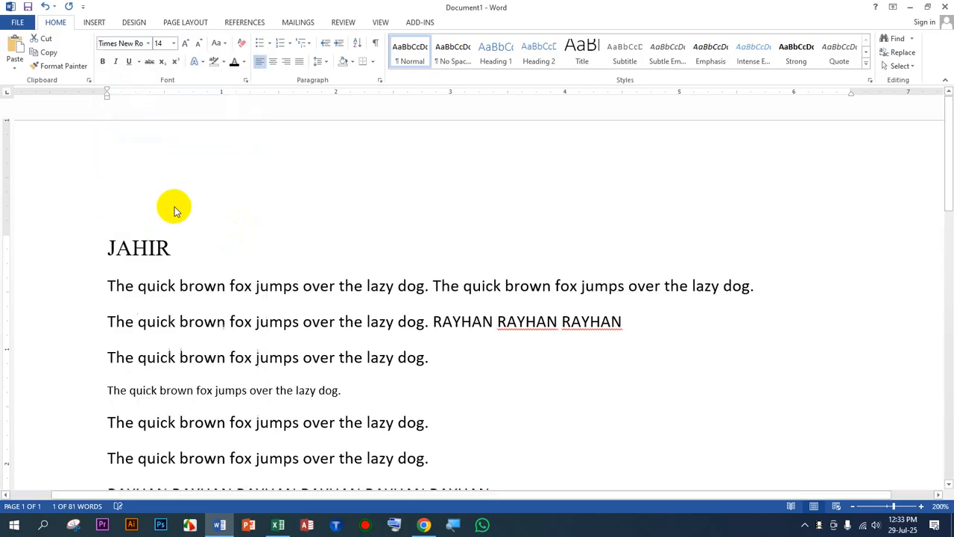
click(155, 256)
click(78, 258)
click(155, 263)
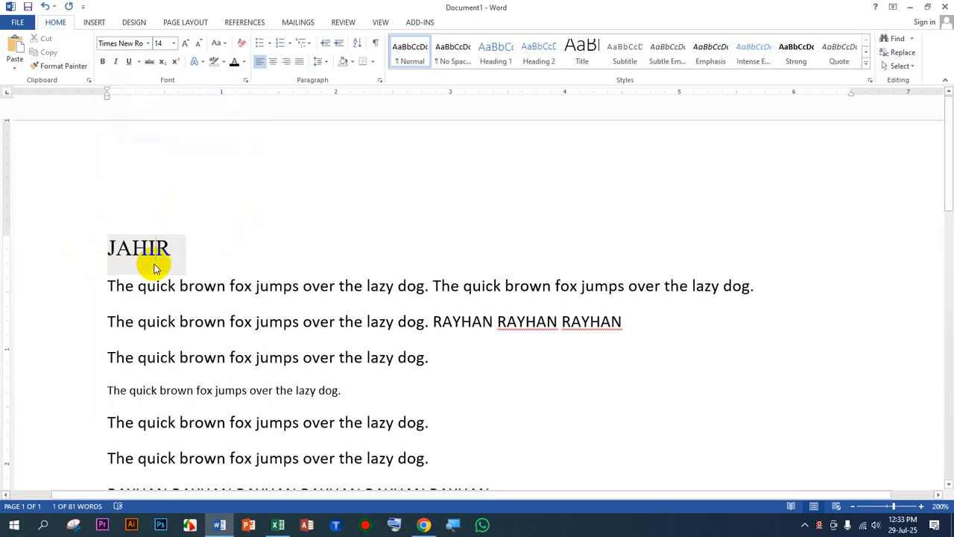
click(155, 266)
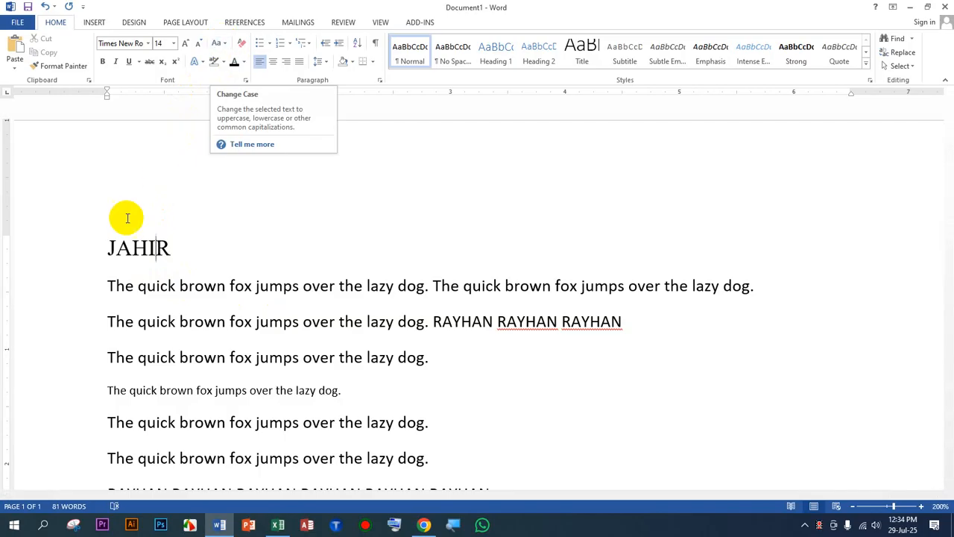
Step: Convert the line with two "The quick brown fox" sentences below the first-line name to lowercase and to UPPERCASE
click(68, 287)
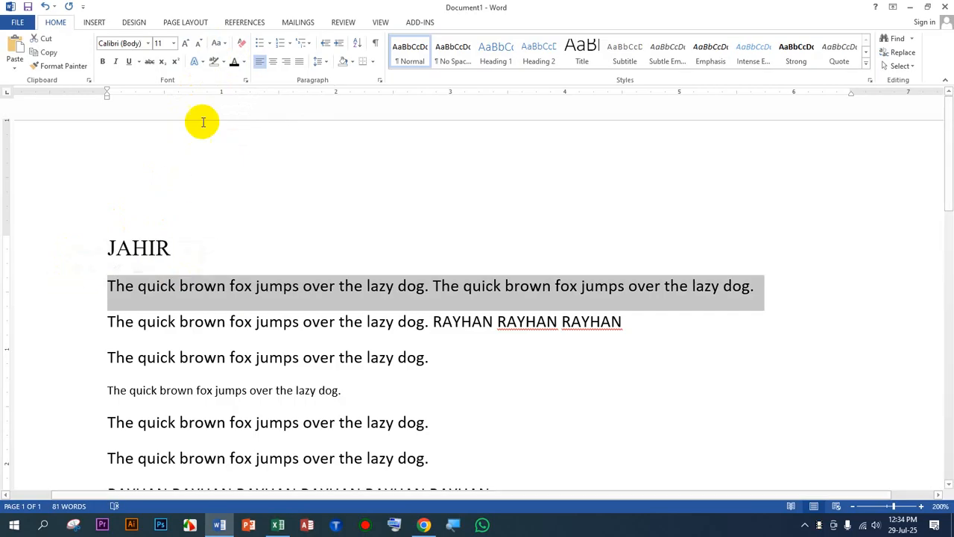
click(221, 44)
click(252, 77)
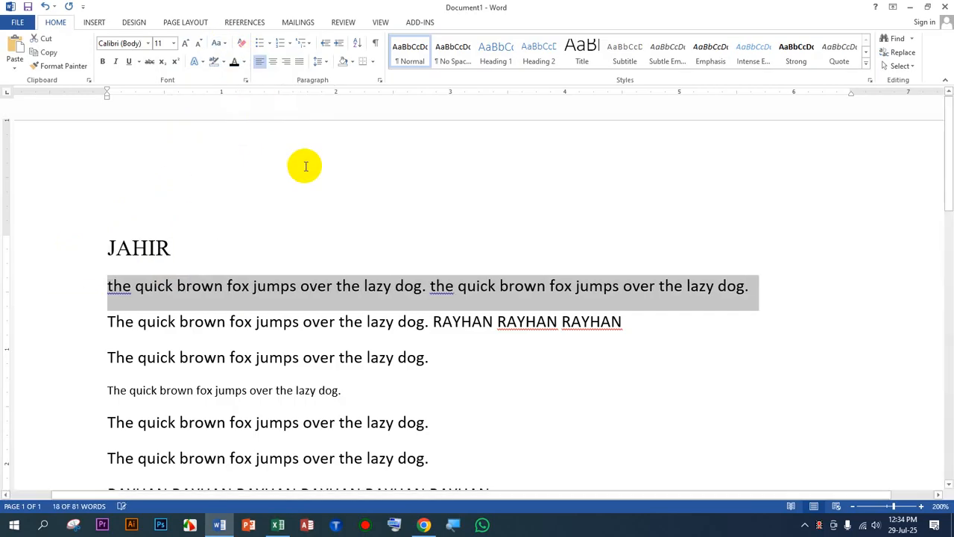
click(217, 43)
click(241, 87)
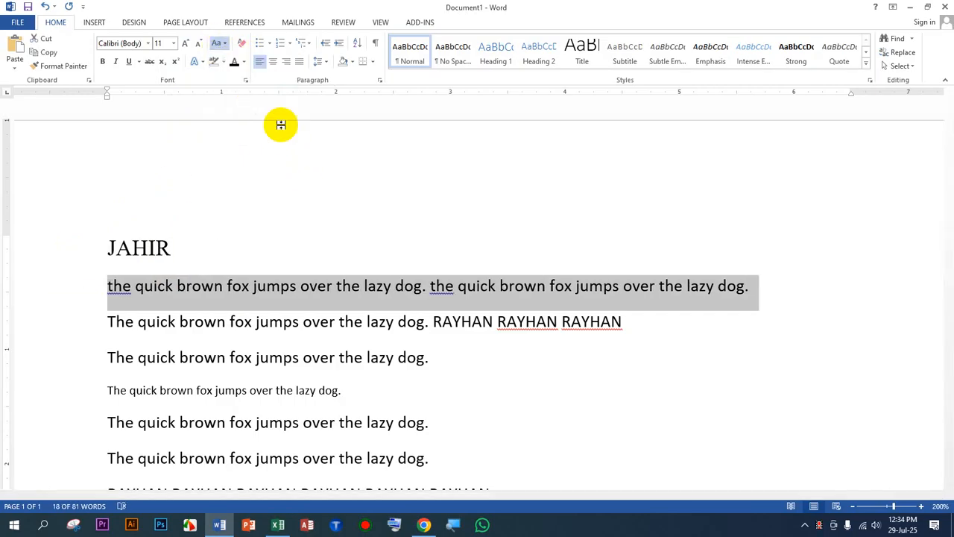
Step: Apply Capitalize Each Word to the selected two-sentence line and return it to Sentence case
click(222, 45)
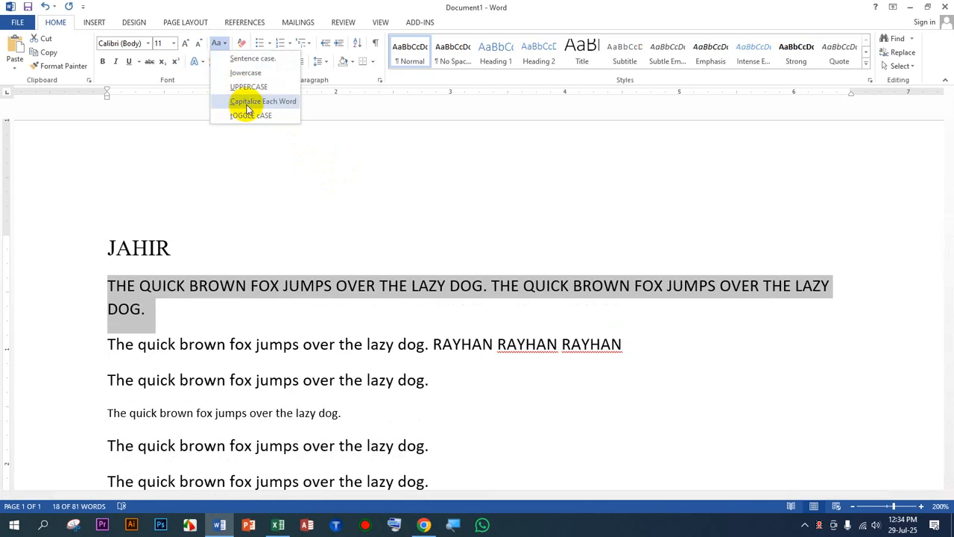
click(287, 106)
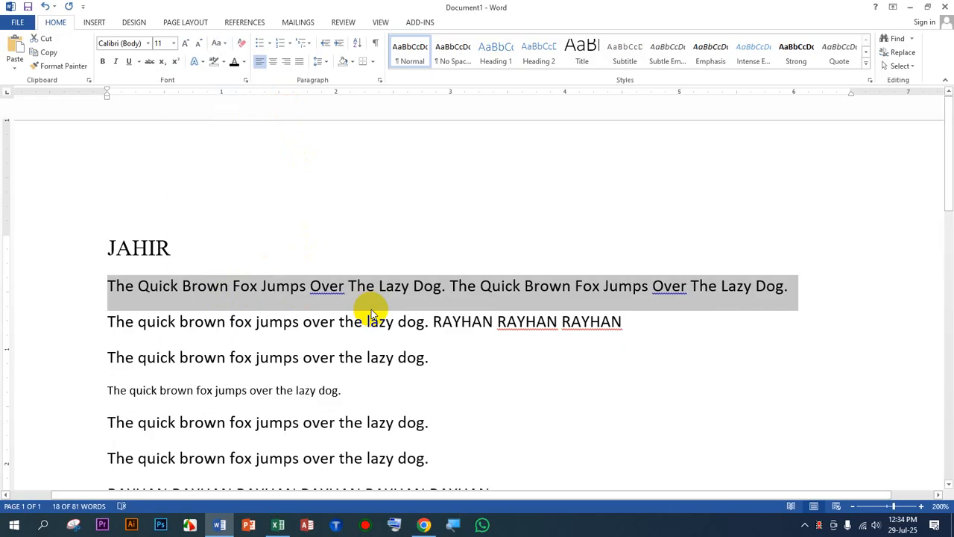
click(223, 43)
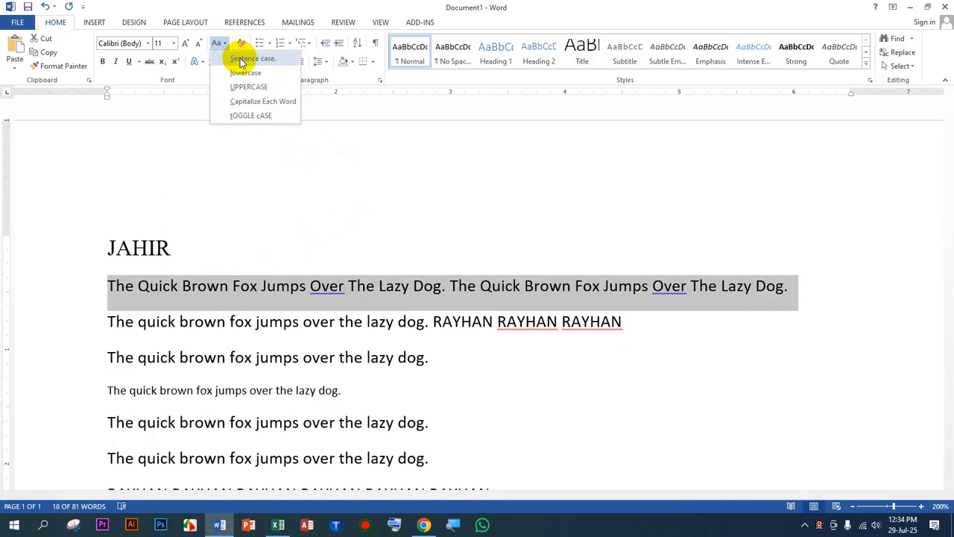
click(240, 61)
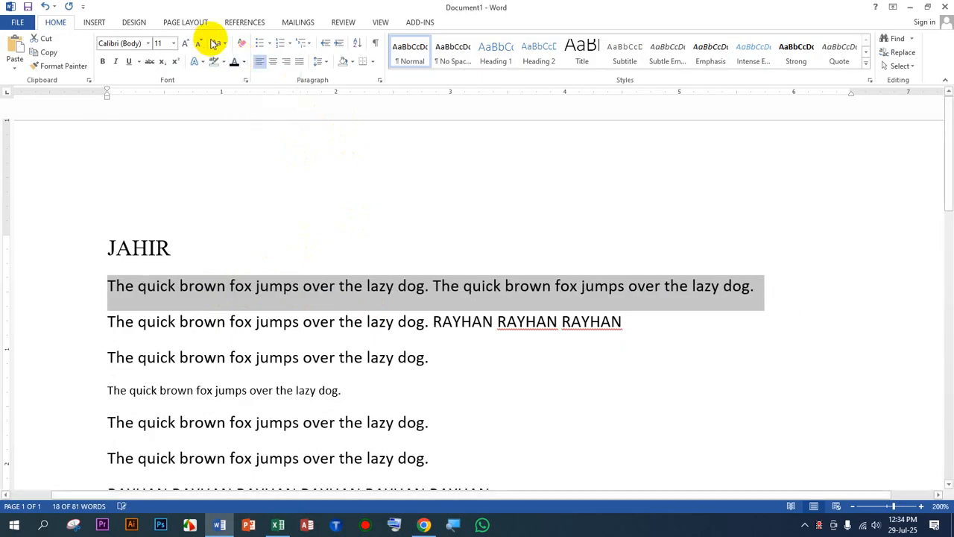
Step: Change the selected two-sentence line to Capitalize Each Word and deselect it
click(217, 43)
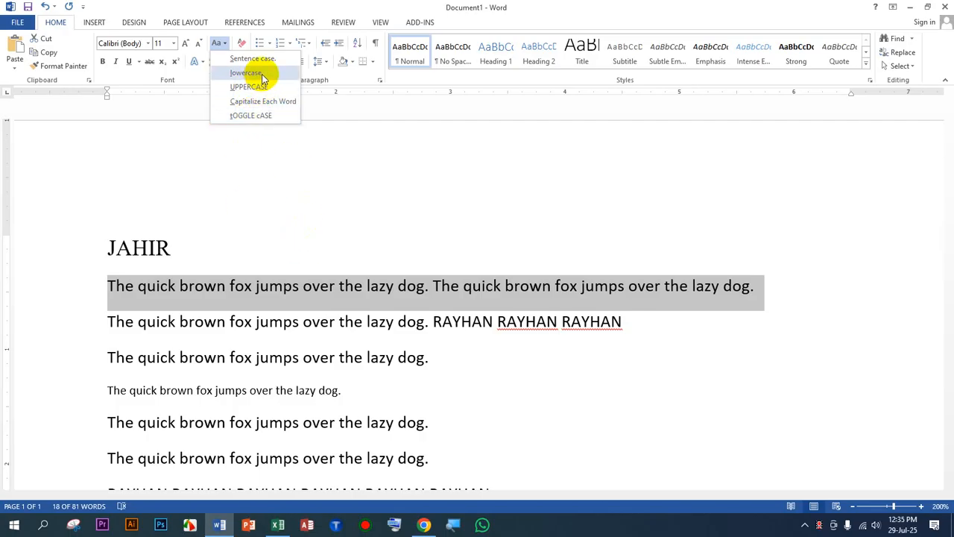
click(270, 103)
click(327, 285)
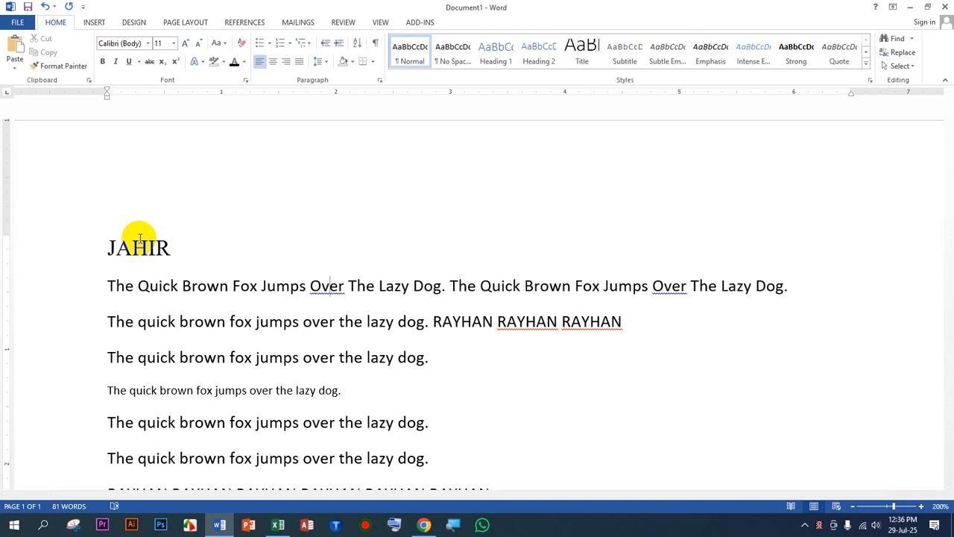
Step: Format the name on the document's first line as bold, italic, underlined and strikethrough
click(81, 251)
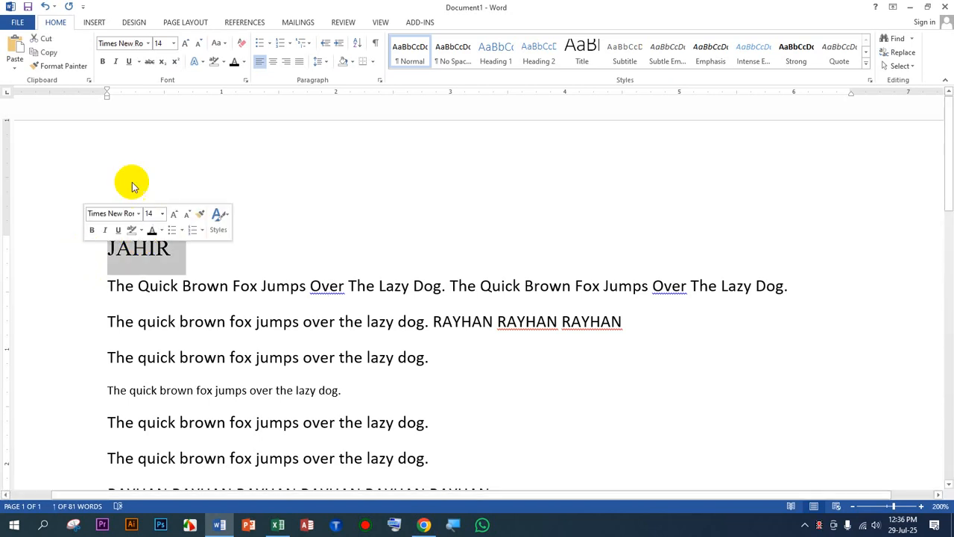
click(102, 61)
click(116, 63)
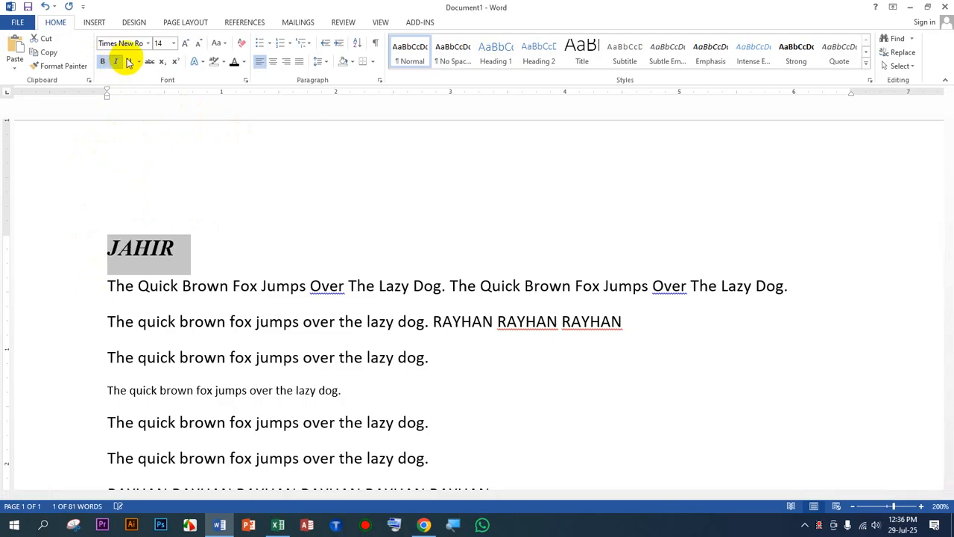
click(128, 61)
click(150, 63)
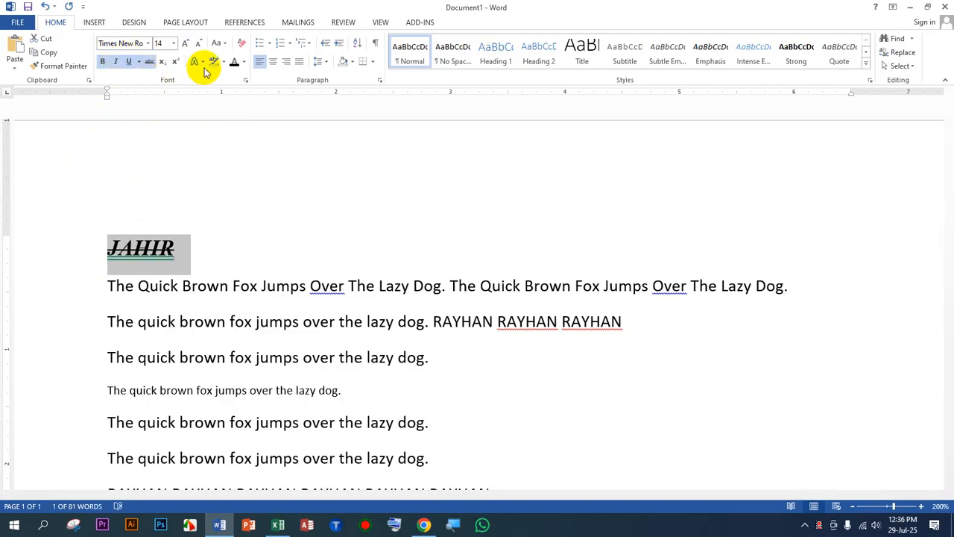
Step: Highlight the name on the document's first line in yellow and set its font color to red
click(223, 62)
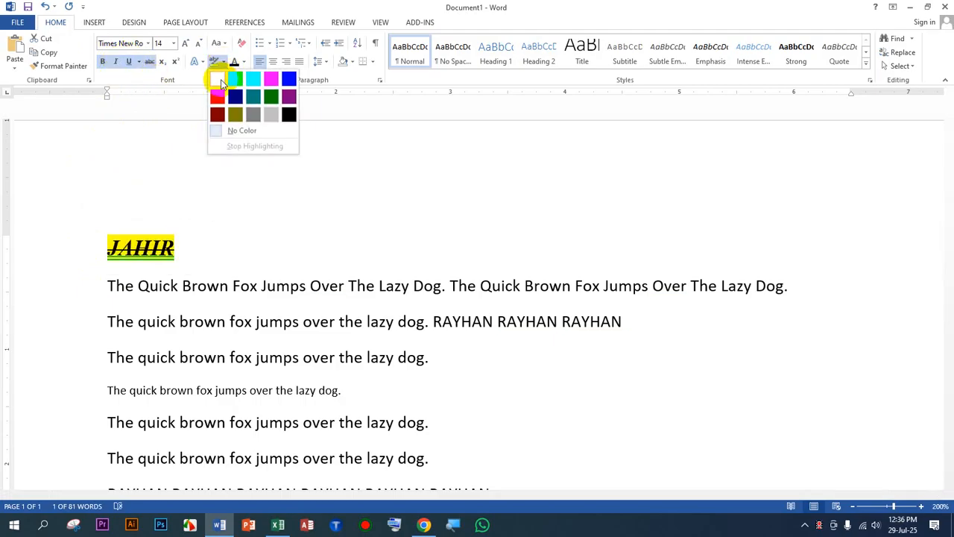
click(217, 78)
click(245, 63)
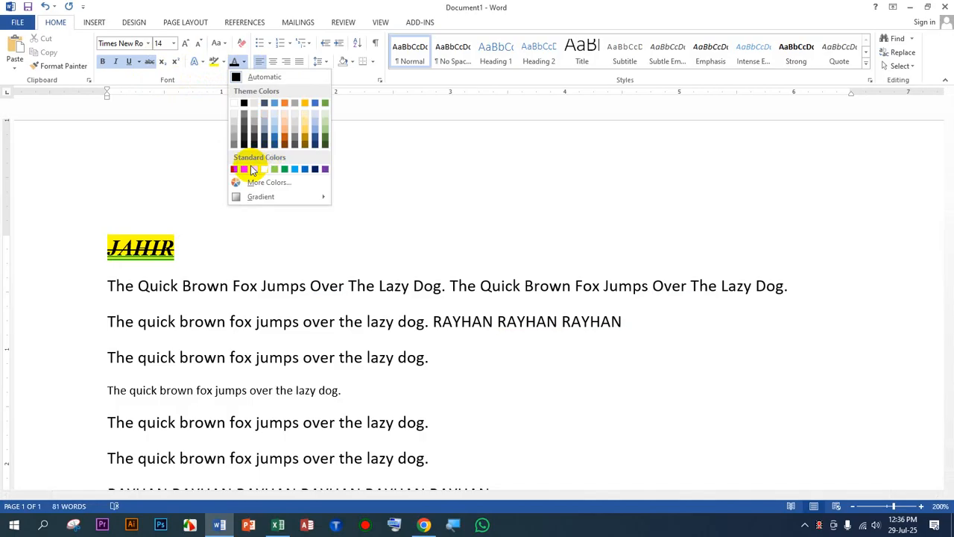
click(248, 170)
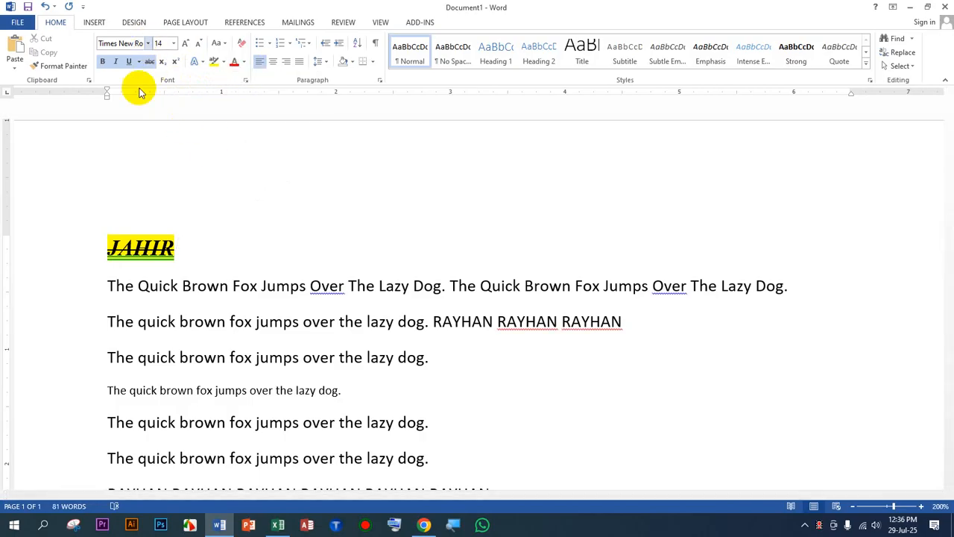
Step: Change the first-line name to the Algerian font and enlarge it to 18 pt
click(100, 237)
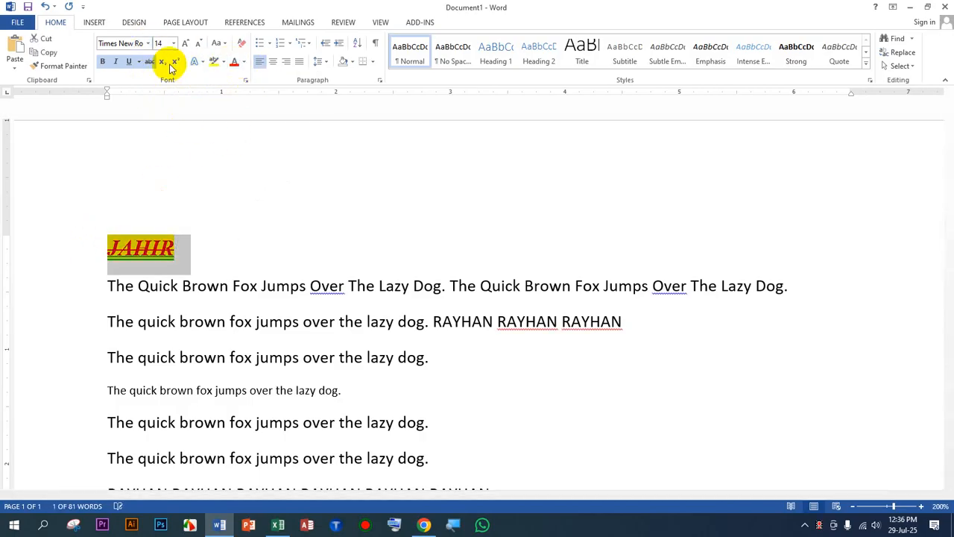
click(148, 43)
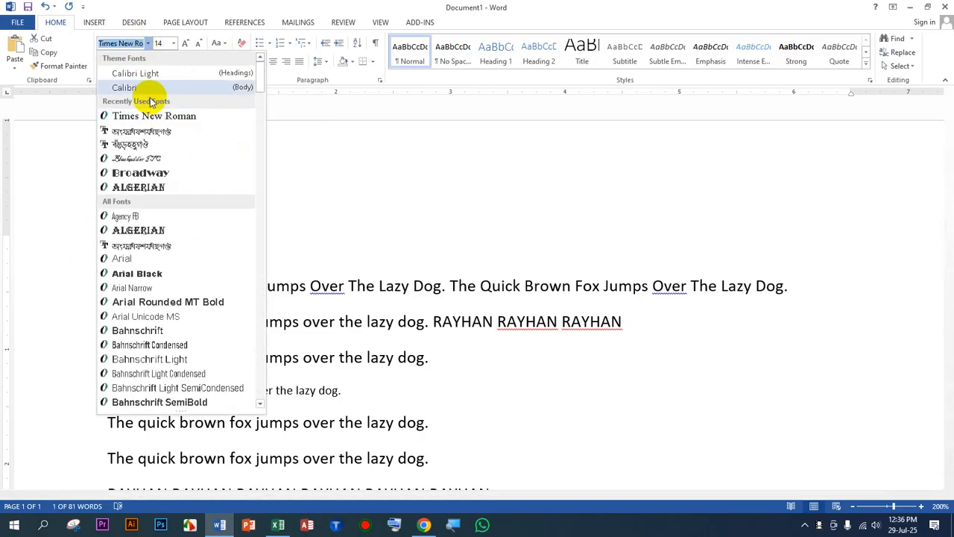
click(149, 227)
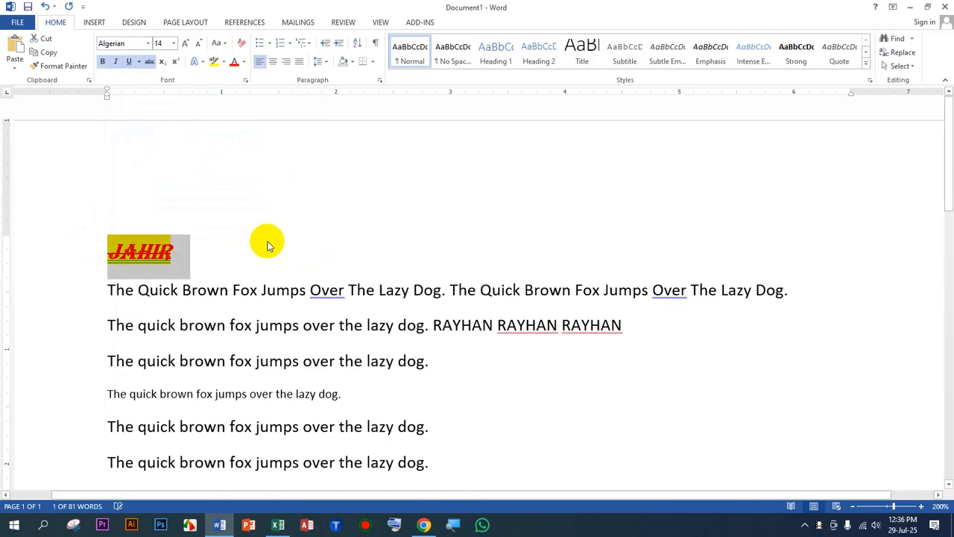
click(186, 42)
click(186, 42)
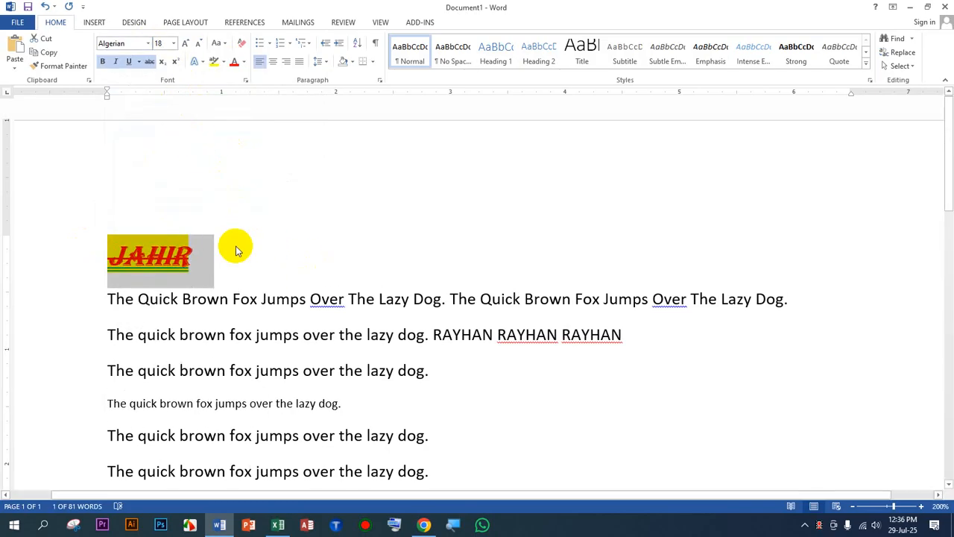
Step: Remove the highlight color from the name on the first line
click(223, 61)
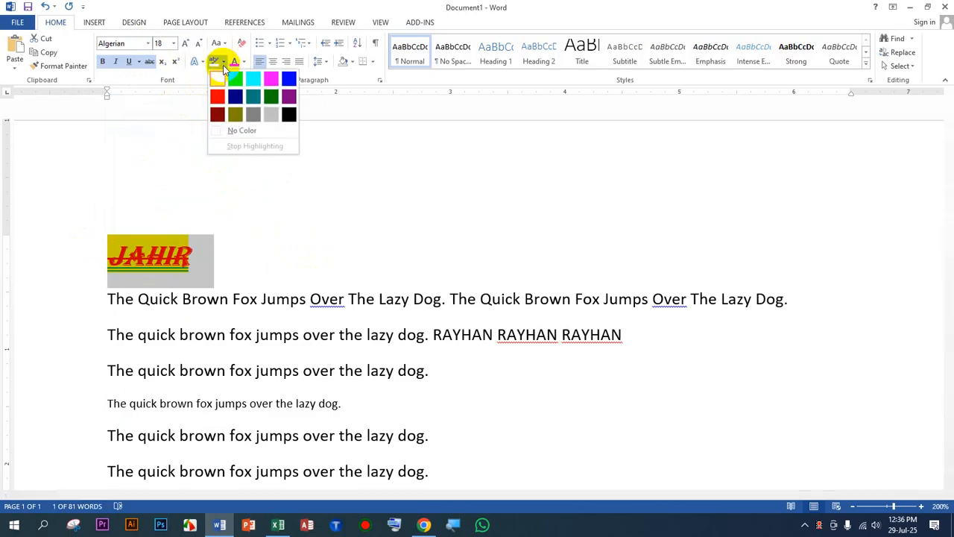
click(241, 131)
click(127, 177)
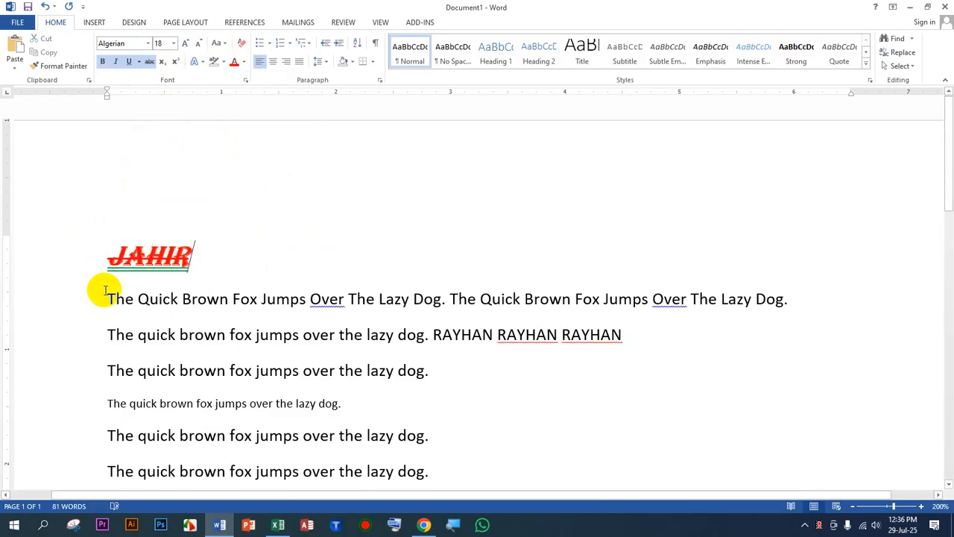
Step: Clear all formatting from the name on the first line
click(60, 260)
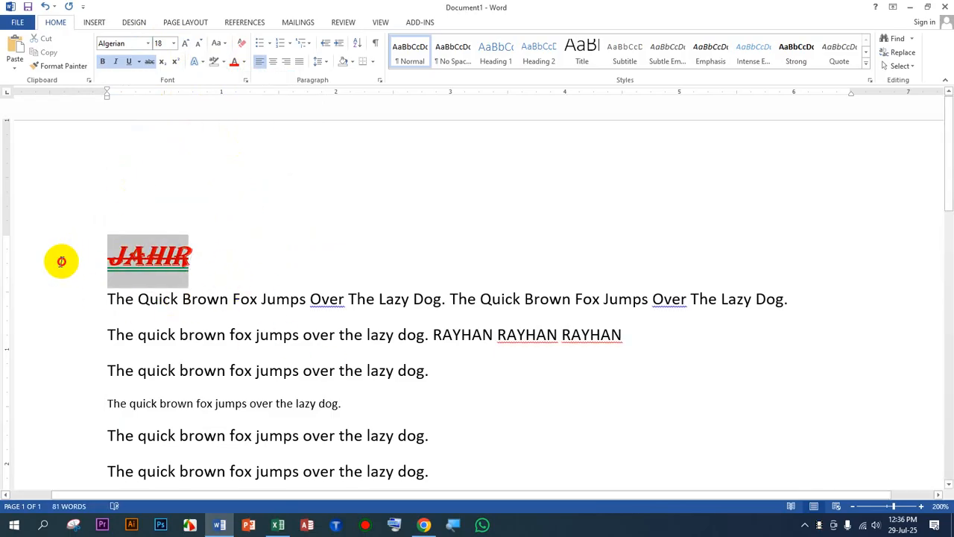
click(149, 258)
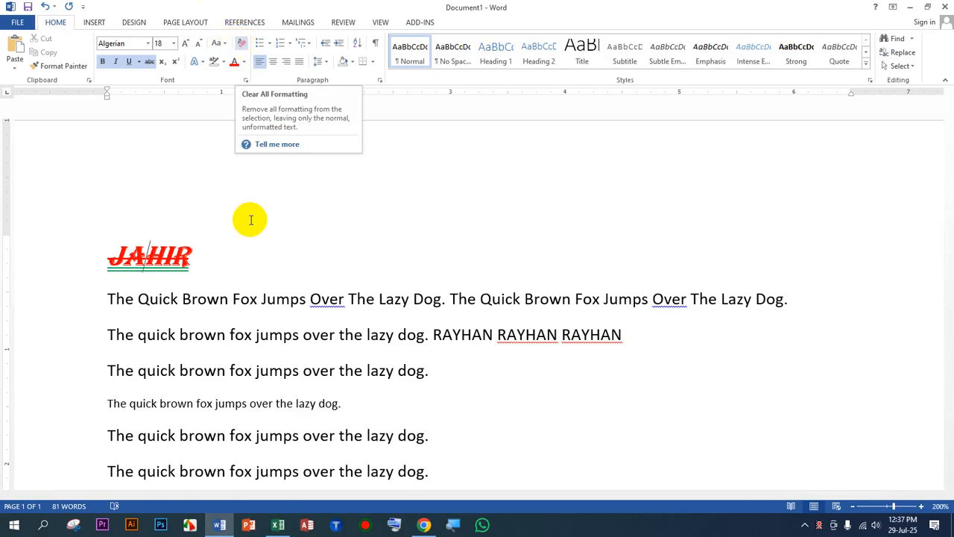
click(82, 264)
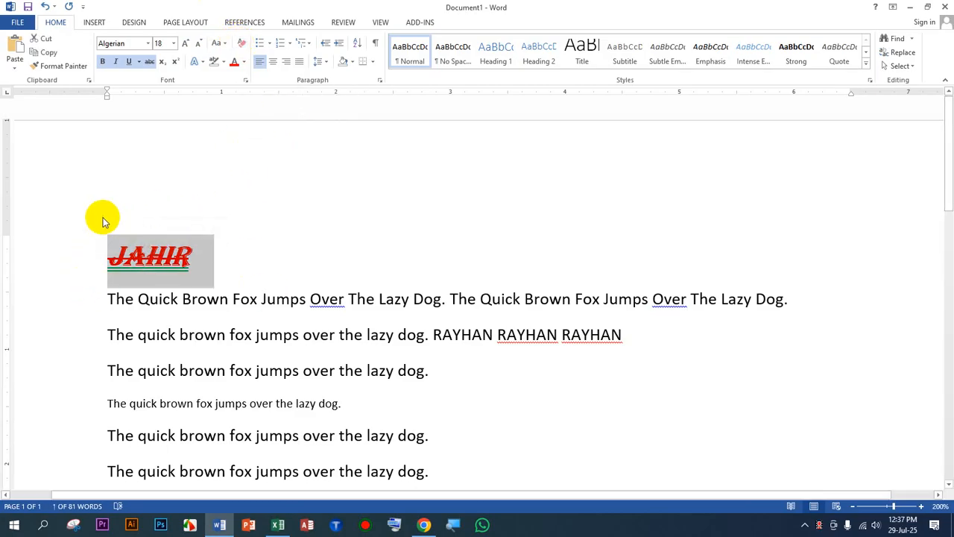
click(242, 44)
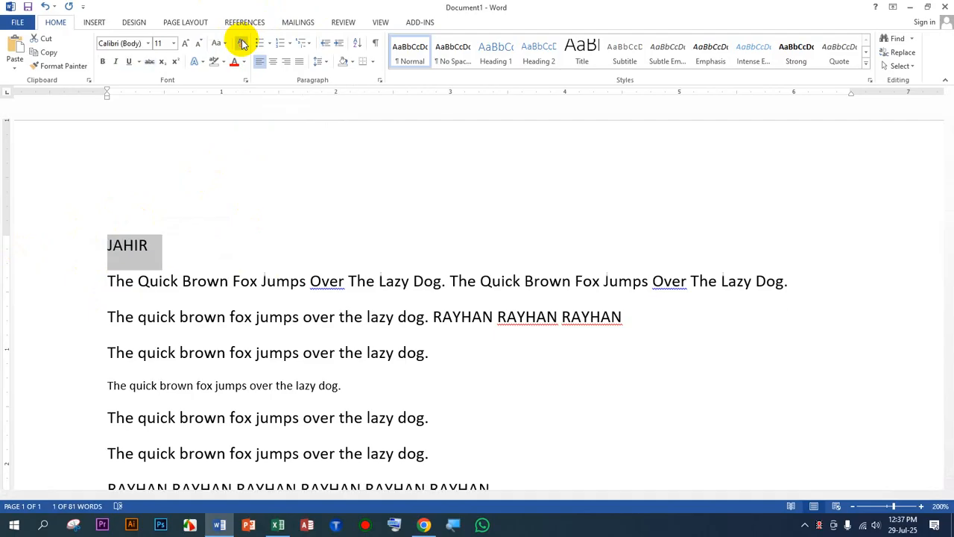
Step: Format the first-line name as bold, italic, underlined and strikethrough, with yellow highlighting
click(102, 61)
click(115, 61)
click(129, 62)
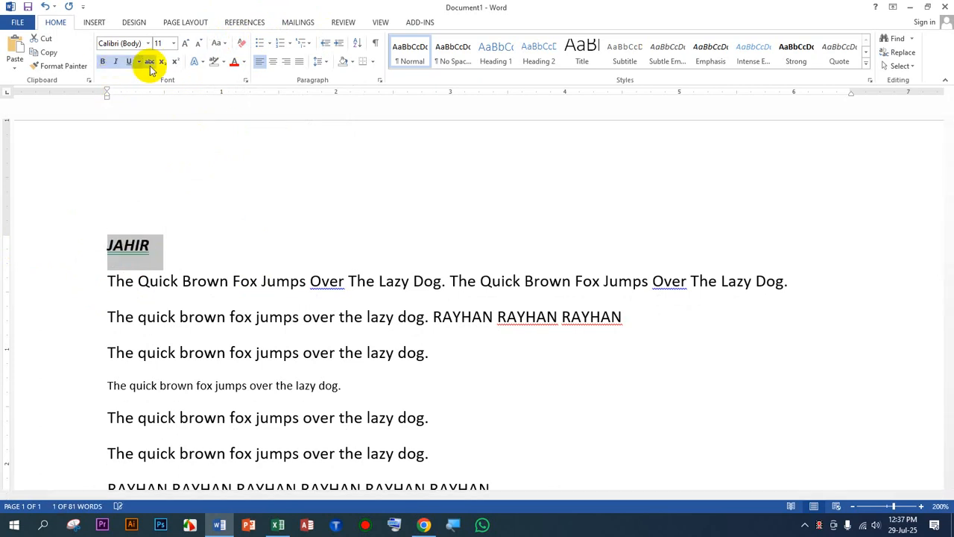
click(149, 62)
click(222, 62)
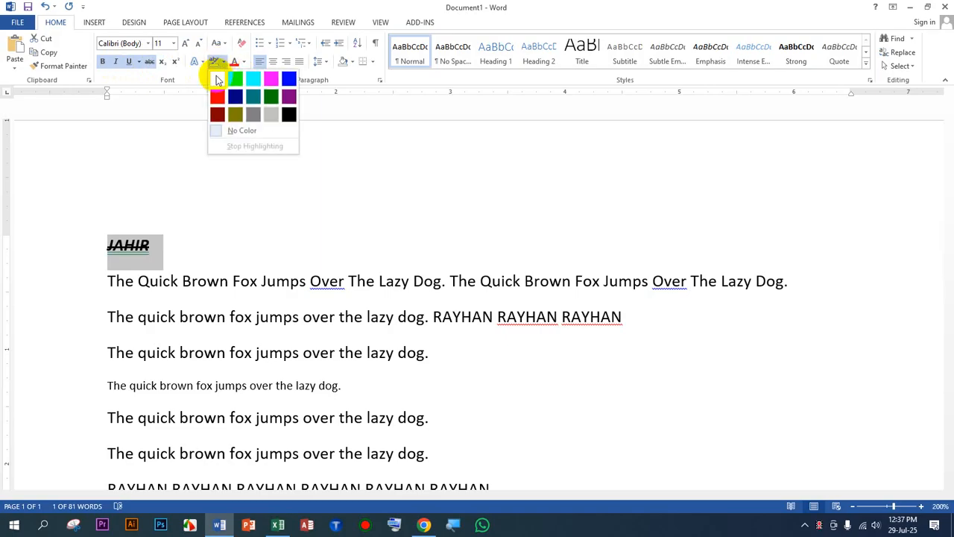
click(216, 77)
Step: Set the first-line name in red with the Broadway font
click(64, 245)
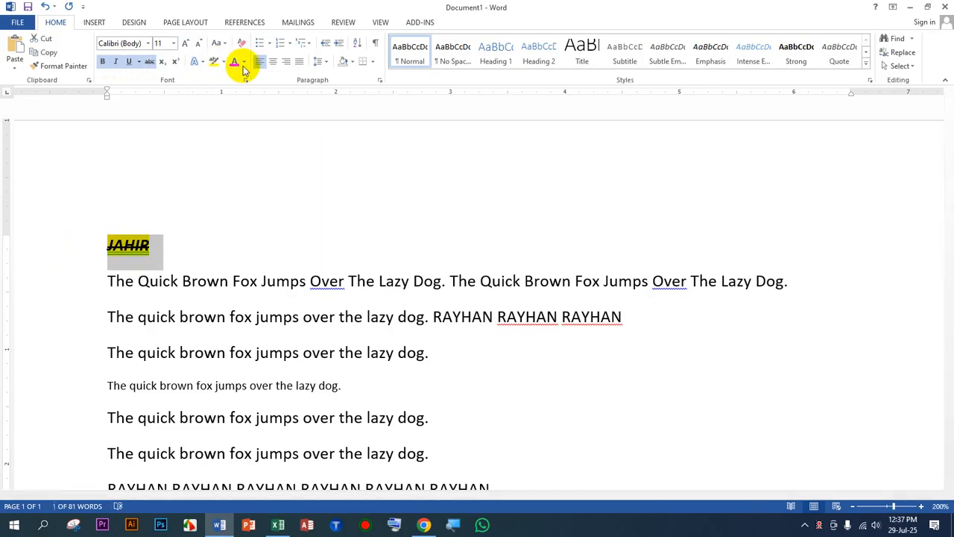
click(148, 42)
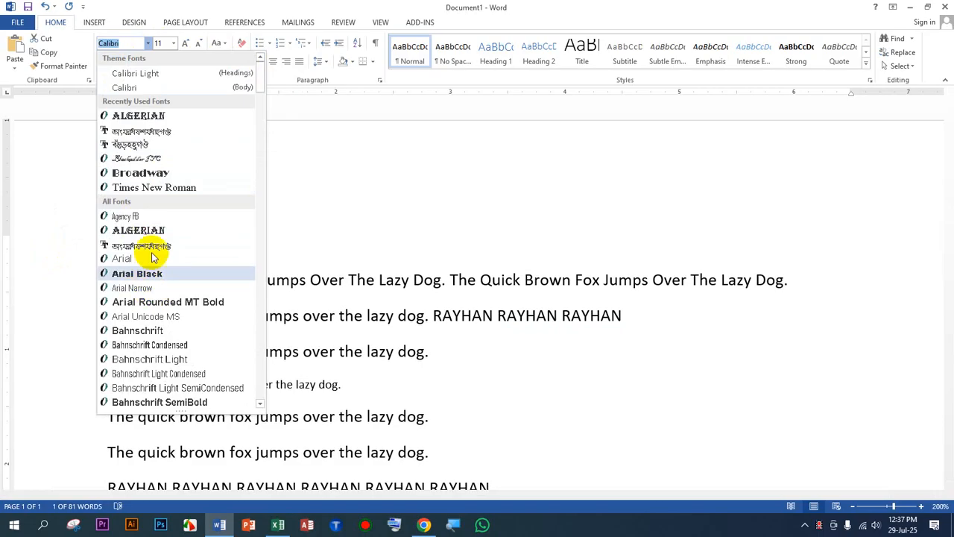
click(167, 173)
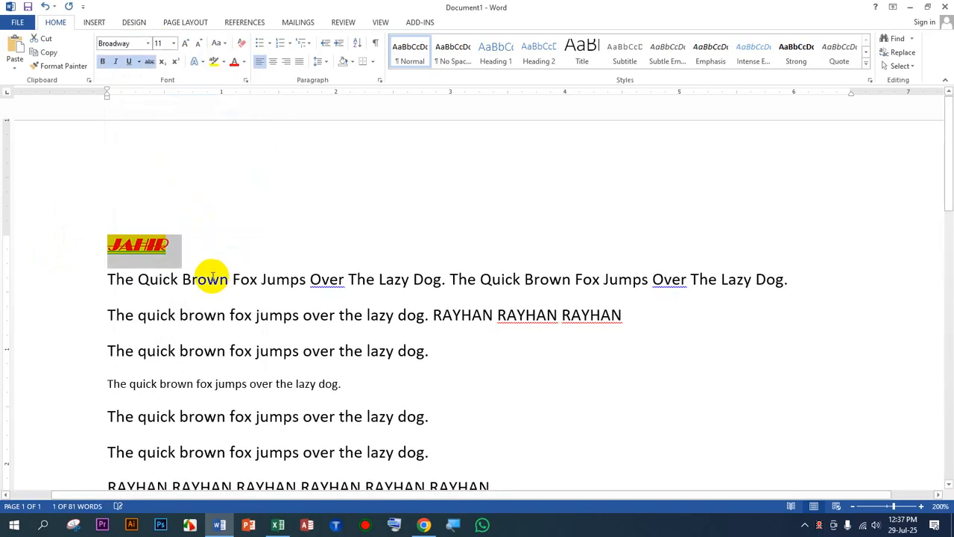
click(253, 291)
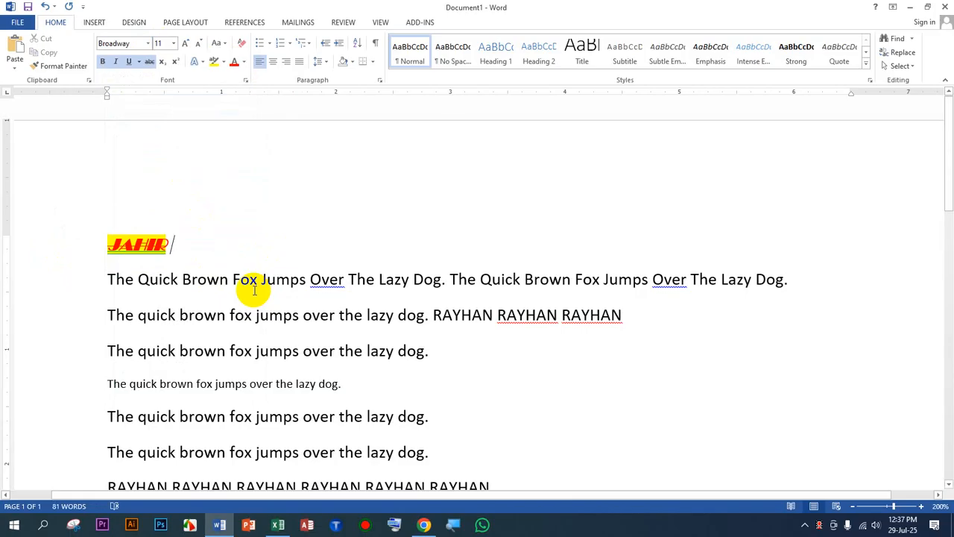
Step: Center the first-line name horizontally on the page
click(82, 252)
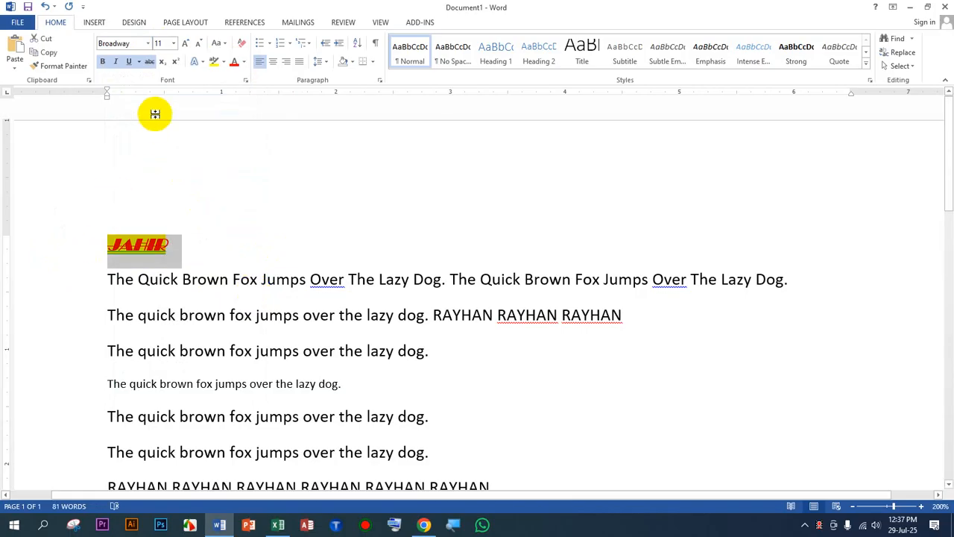
click(273, 62)
click(450, 277)
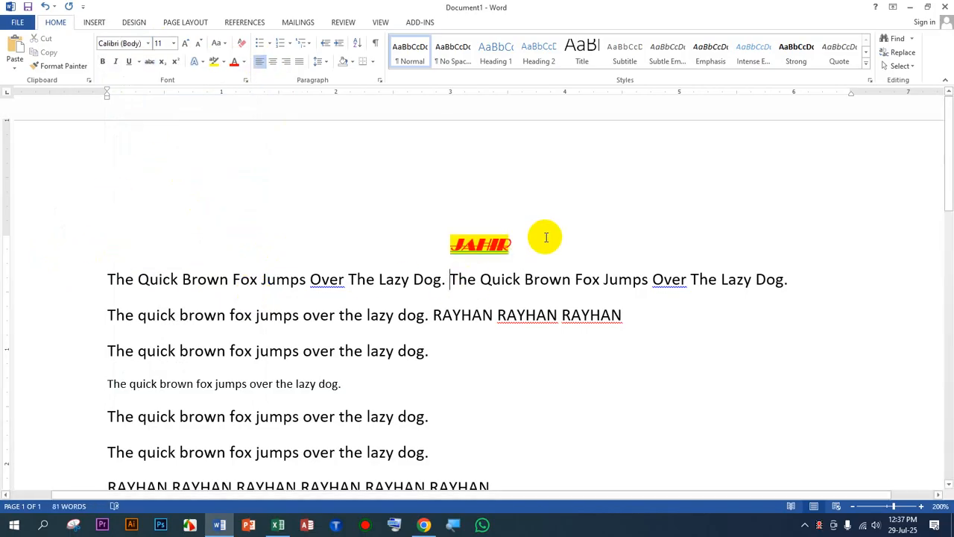
Step: Enlarge the centered first-line name to 26 pt and deselect it
click(528, 257)
double_click(447, 240)
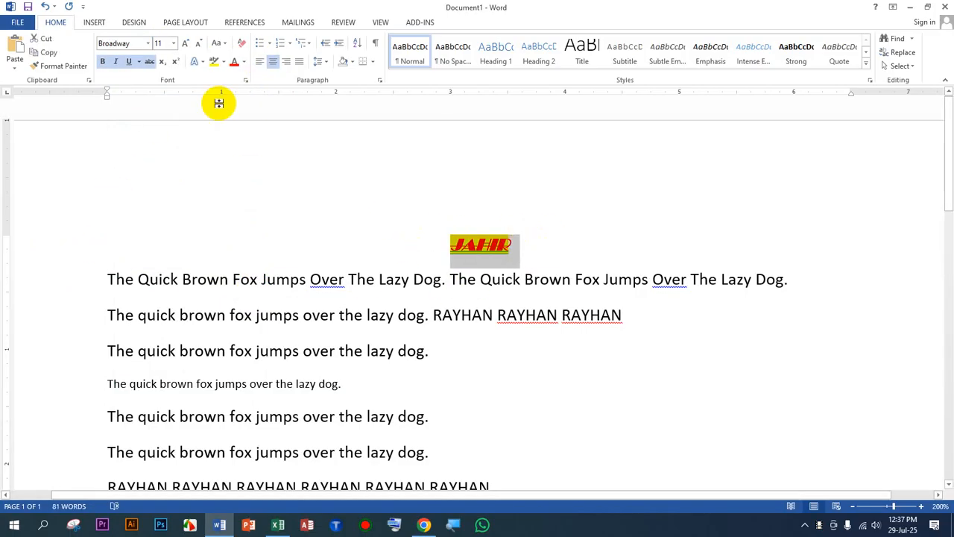
click(186, 44)
click(186, 43)
click(186, 43)
click(186, 43)
click(185, 43)
click(186, 43)
click(186, 43)
click(186, 43)
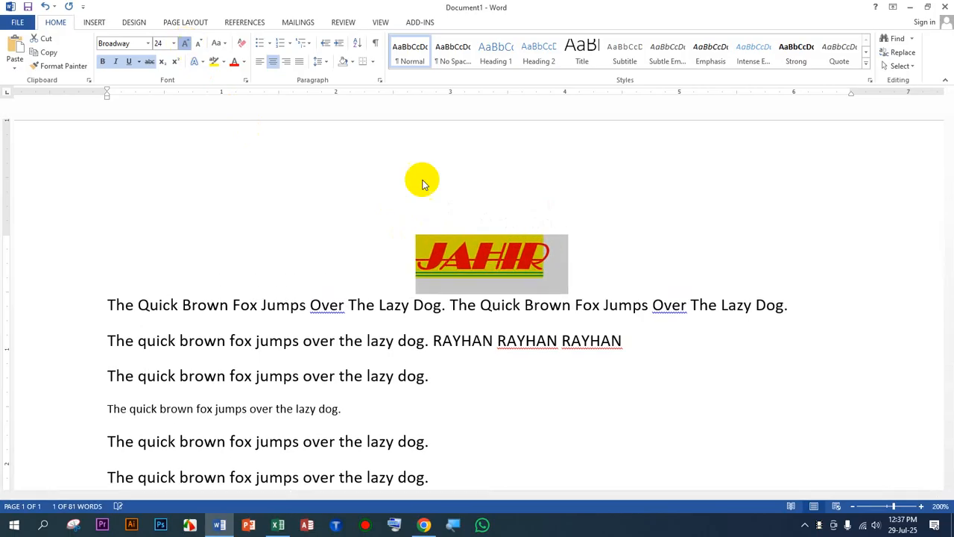
click(586, 273)
scroll(581, 285, down, 2)
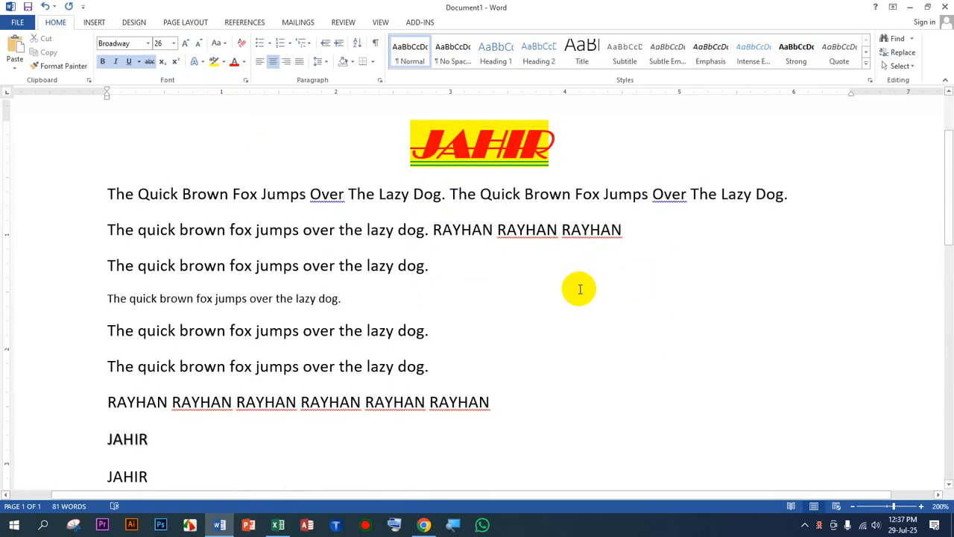
click(521, 309)
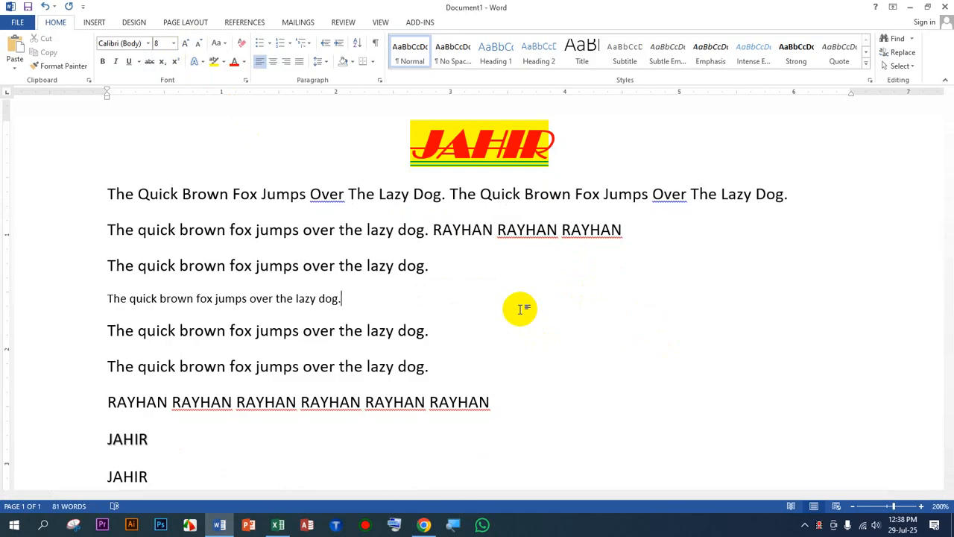
click(320, 150)
click(74, 450)
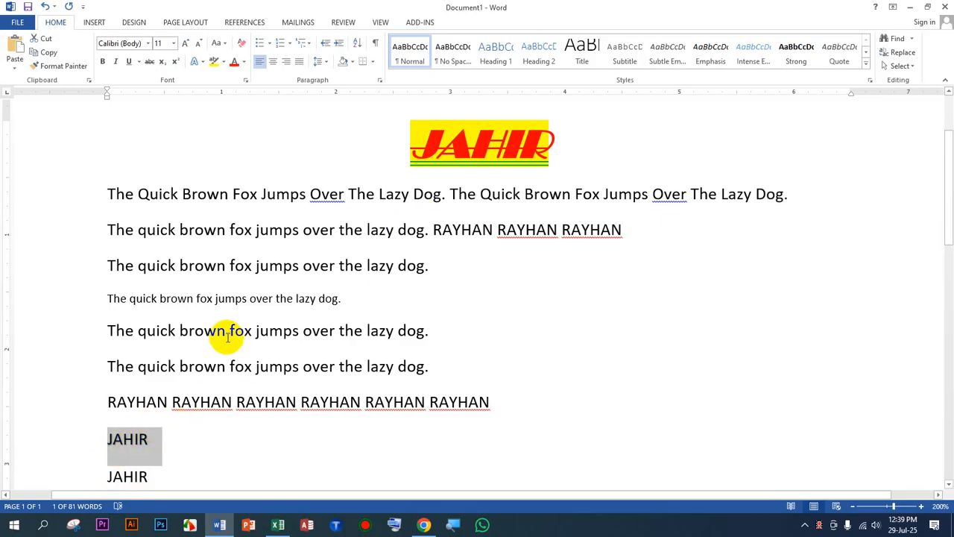
click(63, 66)
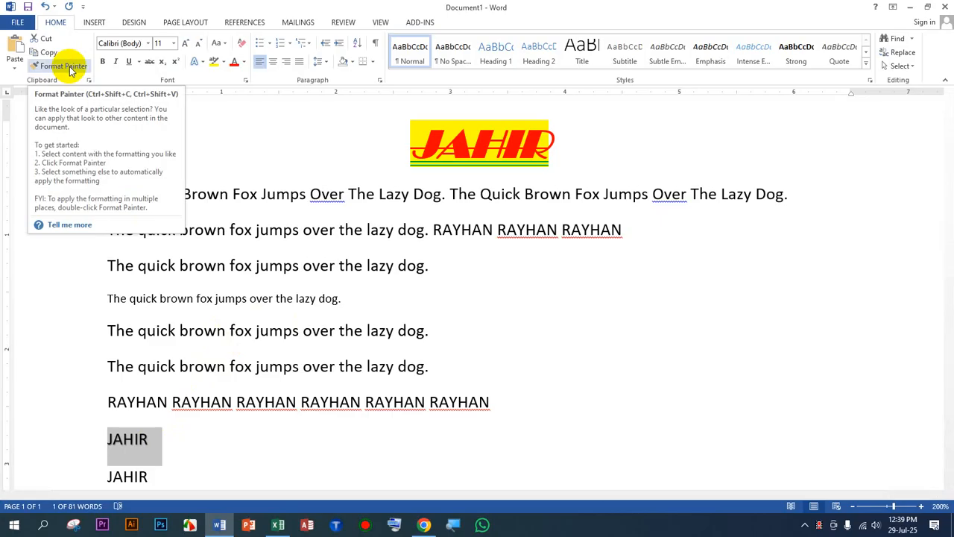
click(189, 139)
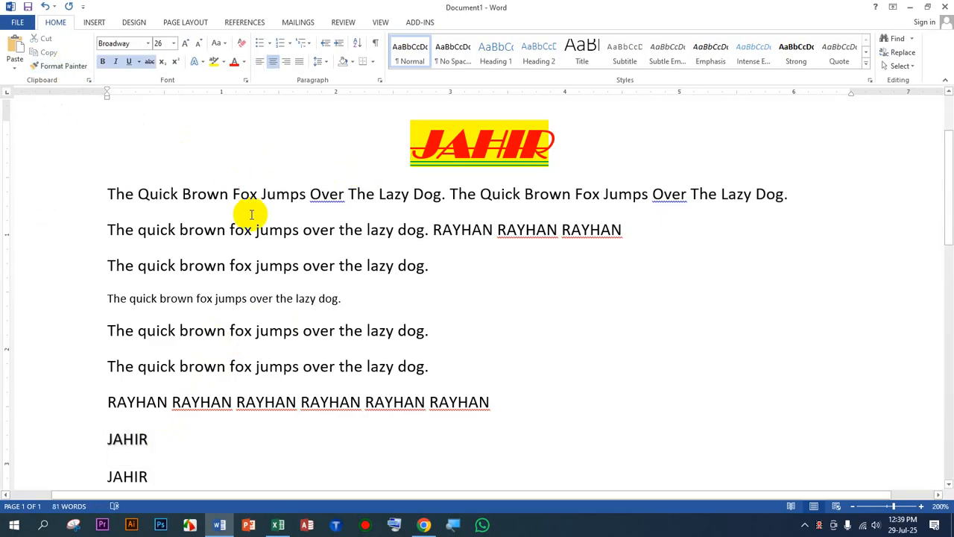
Step: Copy the first-line name's formatting with Format Painter onto the plain name directly below the line of six repeated names
click(37, 151)
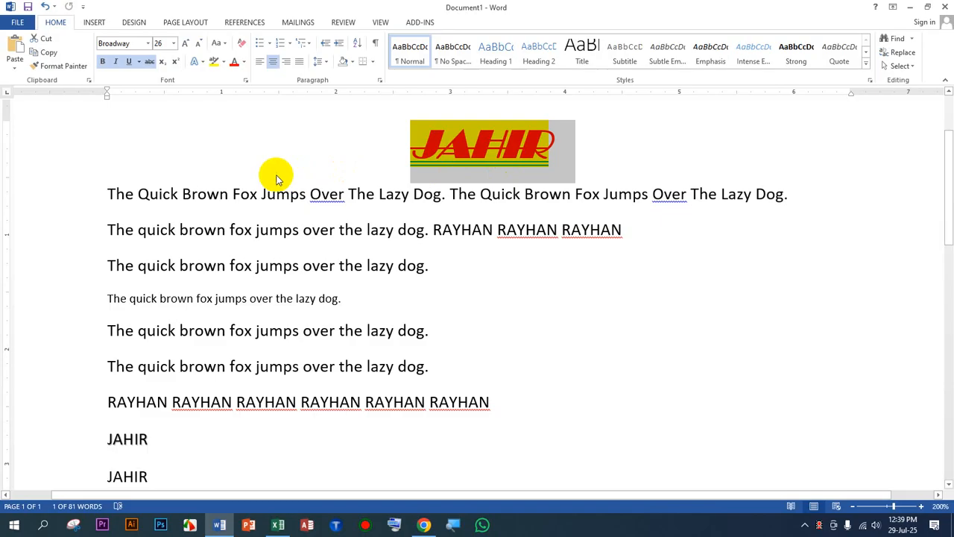
click(58, 66)
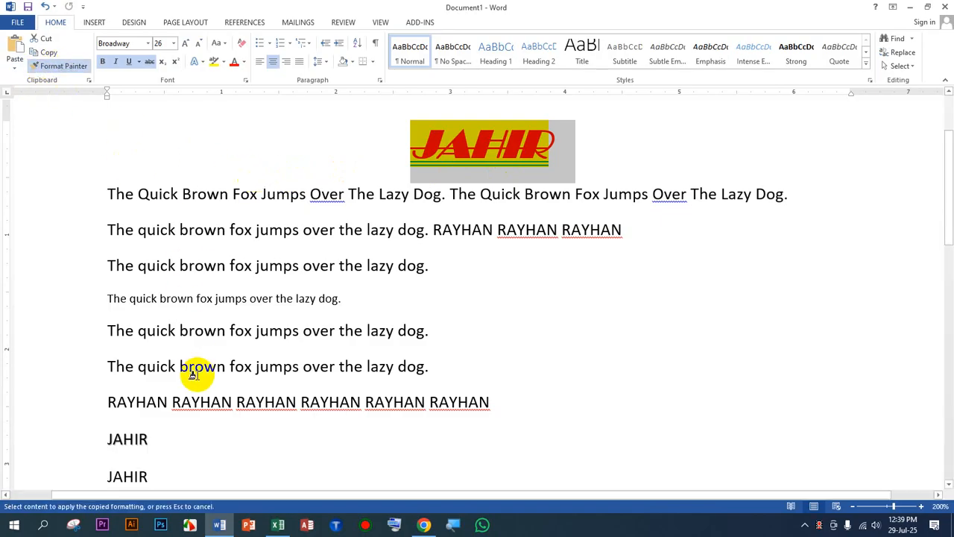
scroll(191, 402, down, 2)
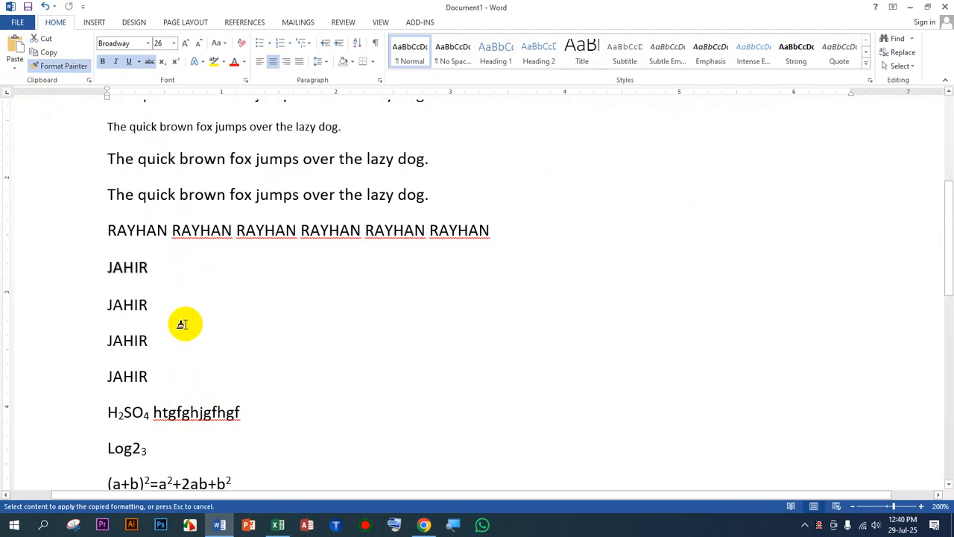
scroll(181, 340, up, 1)
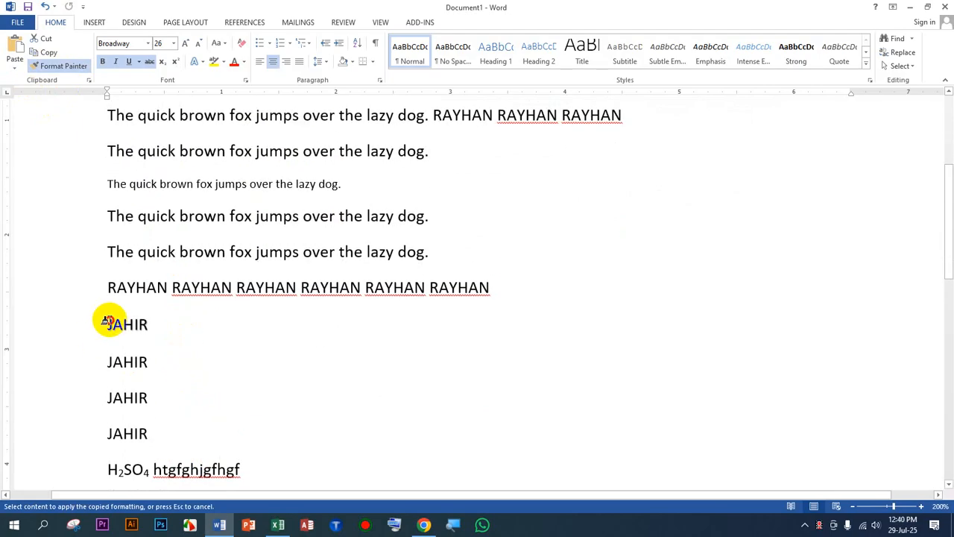
drag(104, 320, 167, 330)
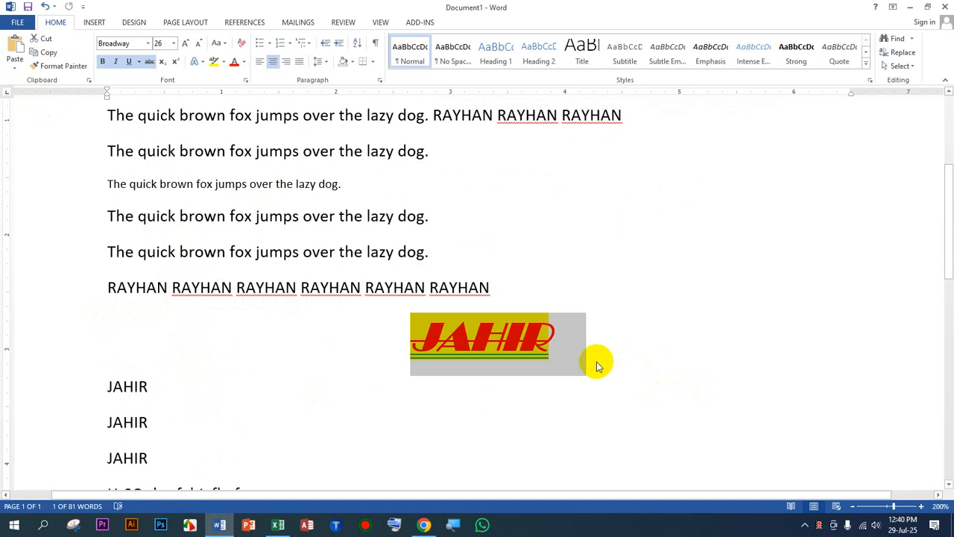
scroll(567, 351, up, 2)
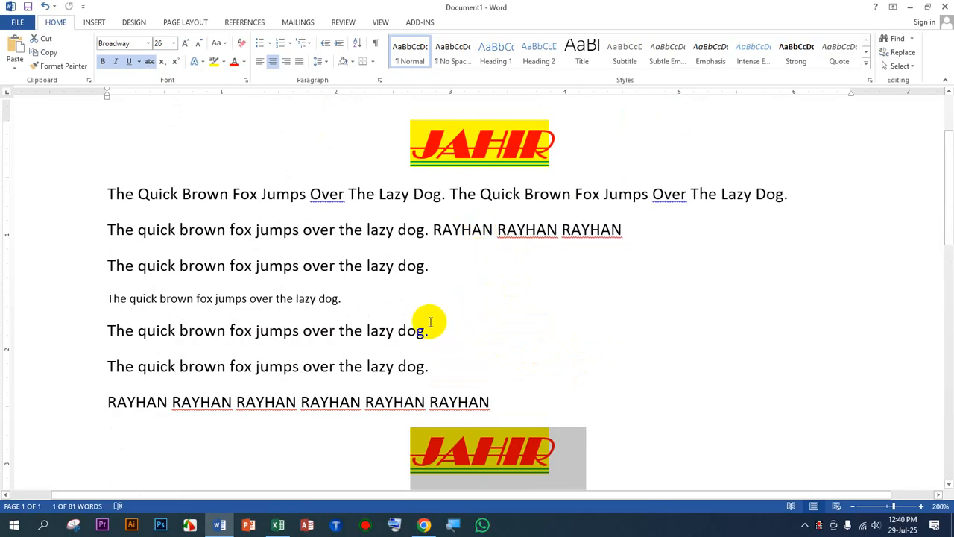
scroll(418, 319, down, 1)
scroll(132, 187, up, 2)
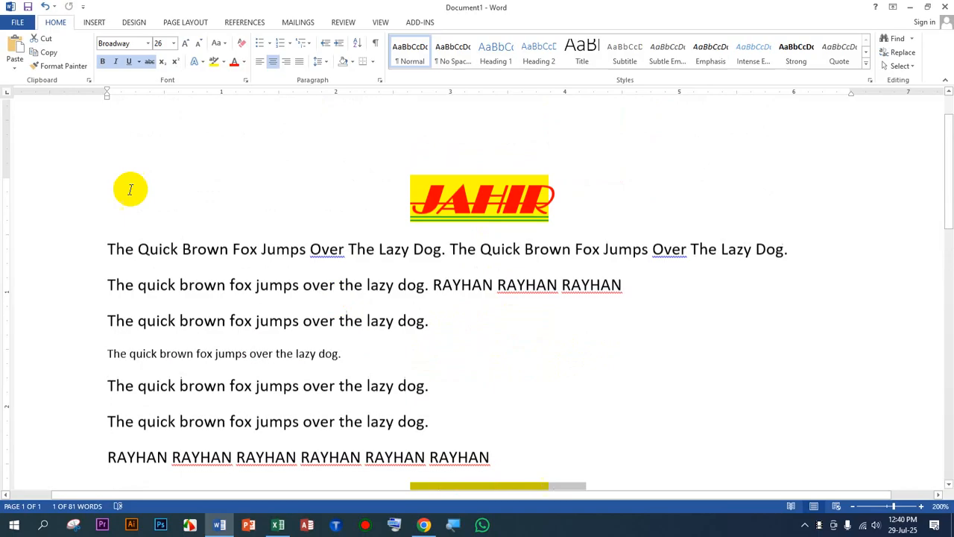
Step: Copy the centered name's formatting with Format Painter onto "he" of "The" in the line ending with three repeated names, and deselect it
click(65, 67)
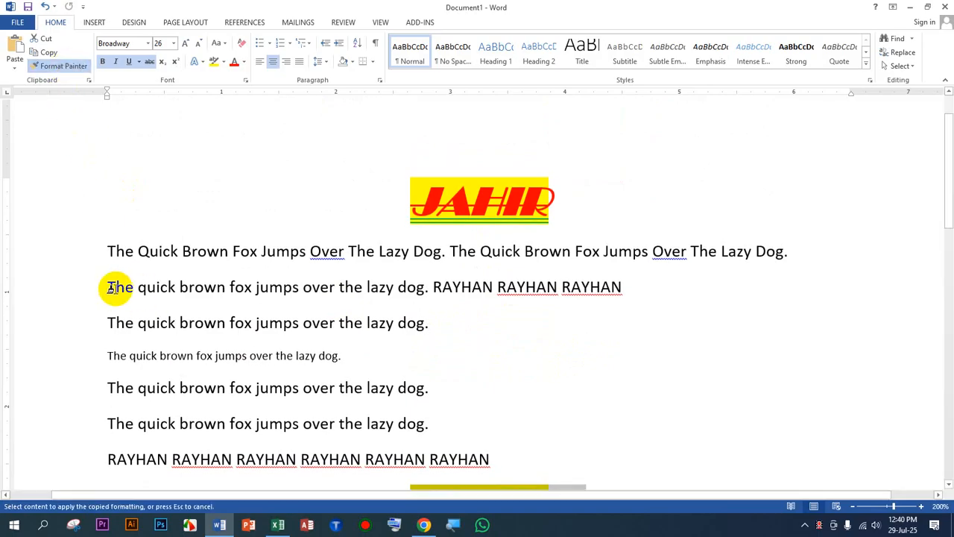
mouse_move(117, 287)
mouse_down()
mouse_move(97, 288)
mouse_move(129, 289)
mouse_move(124, 301)
mouse_up()
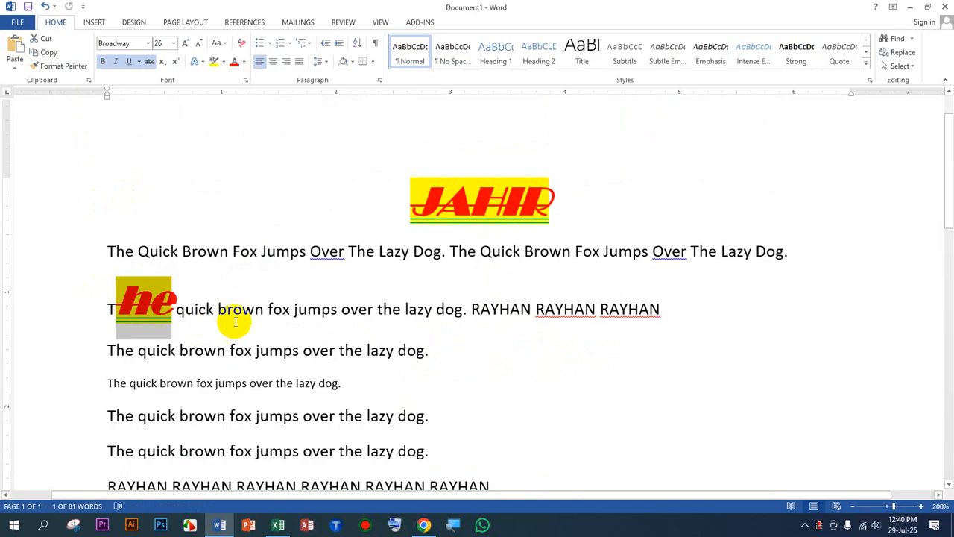
click(263, 309)
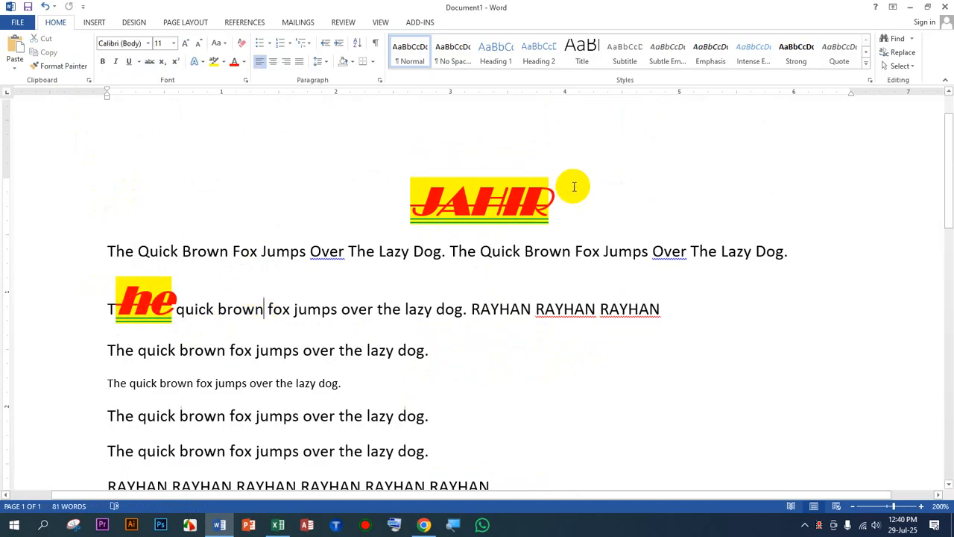
Step: Copy the centered name's formatting with Format Painter onto "brown f" in the third sentence line below that name
drag(571, 187, 405, 187)
click(63, 65)
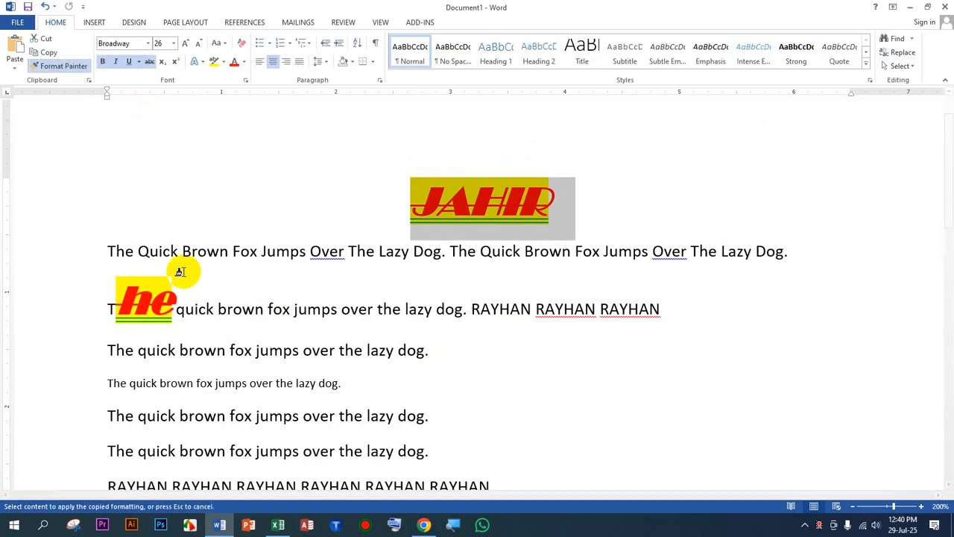
drag(182, 353, 236, 352)
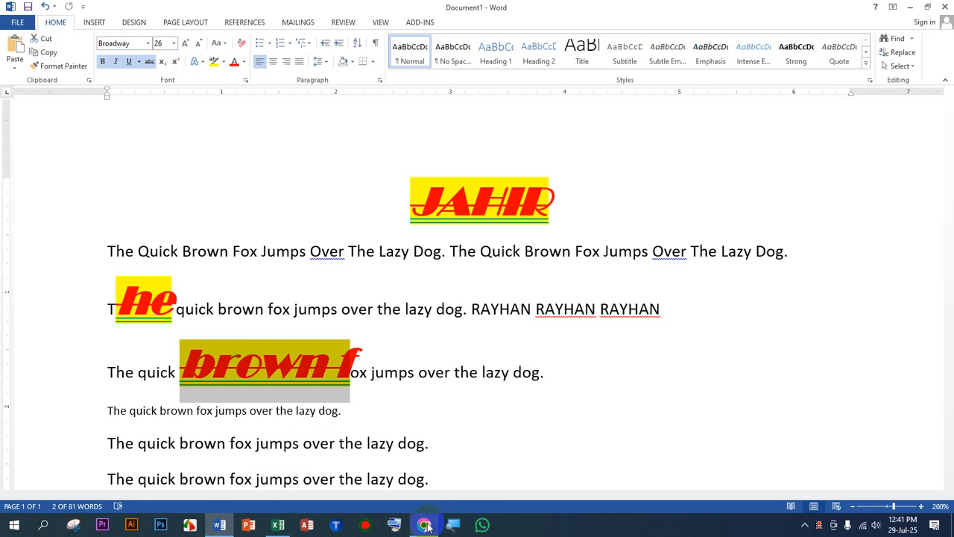
mouse_move(426, 526)
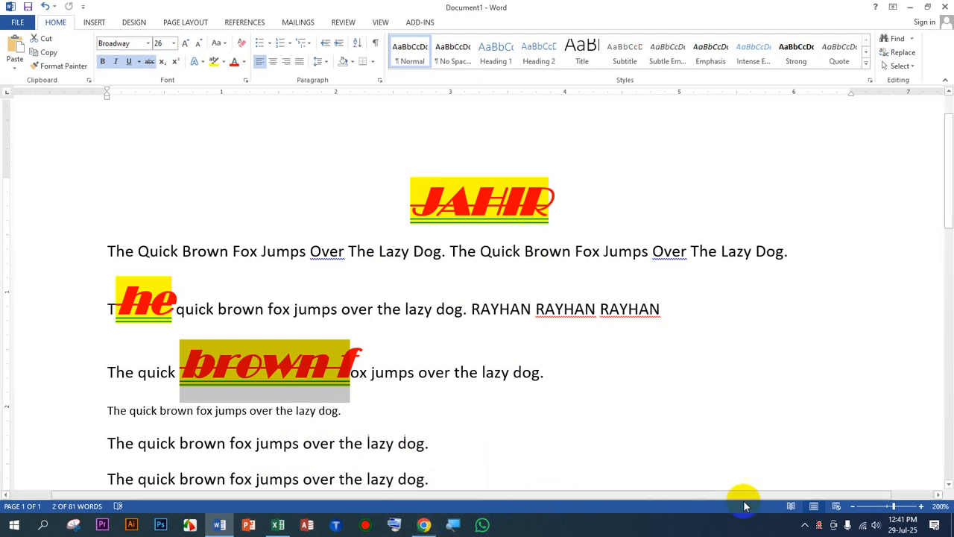